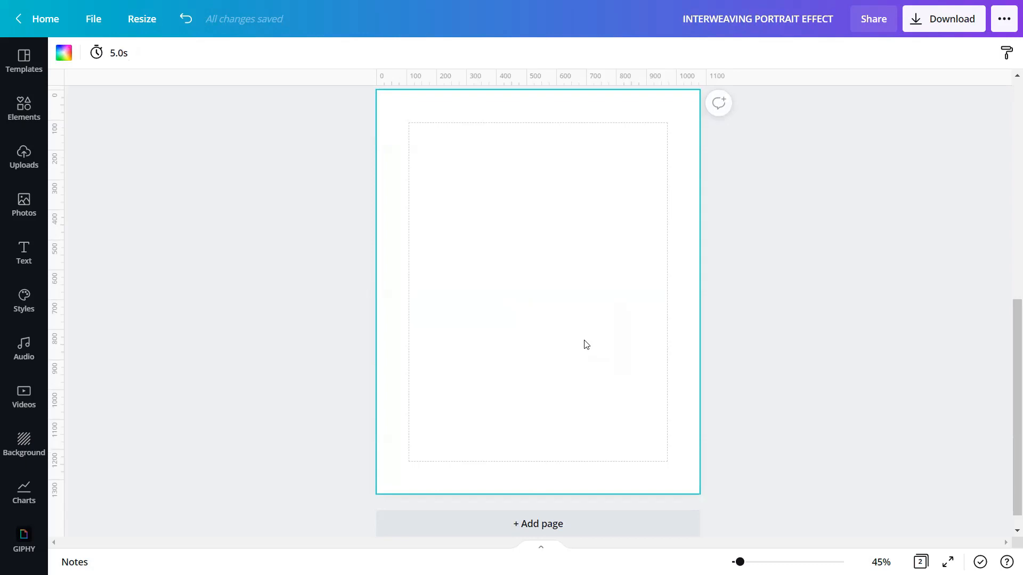
Search the elements for "shape" and add the plain square to the blank page.
left_click(24, 110)
left_click(128, 57)
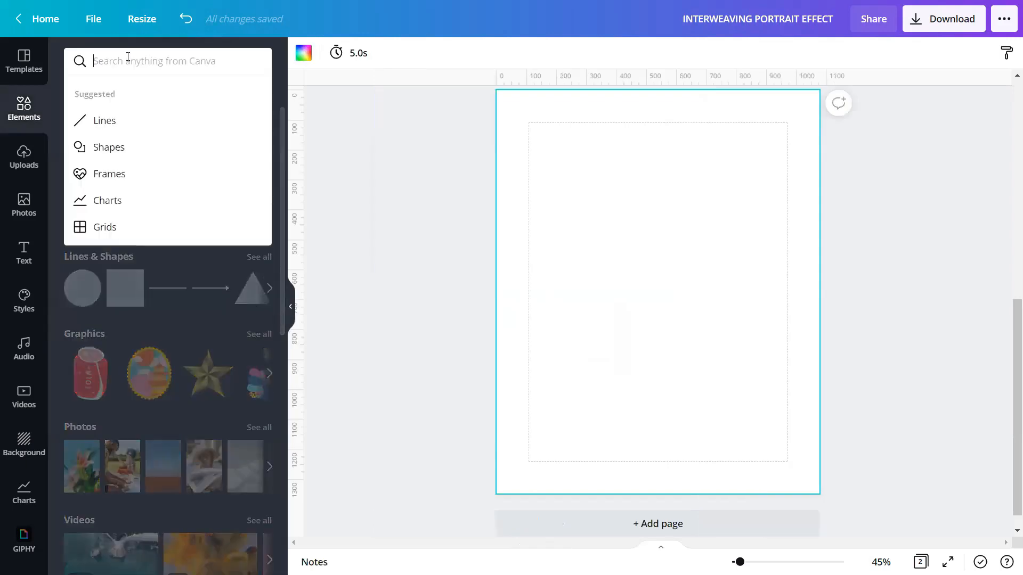
type("shape")
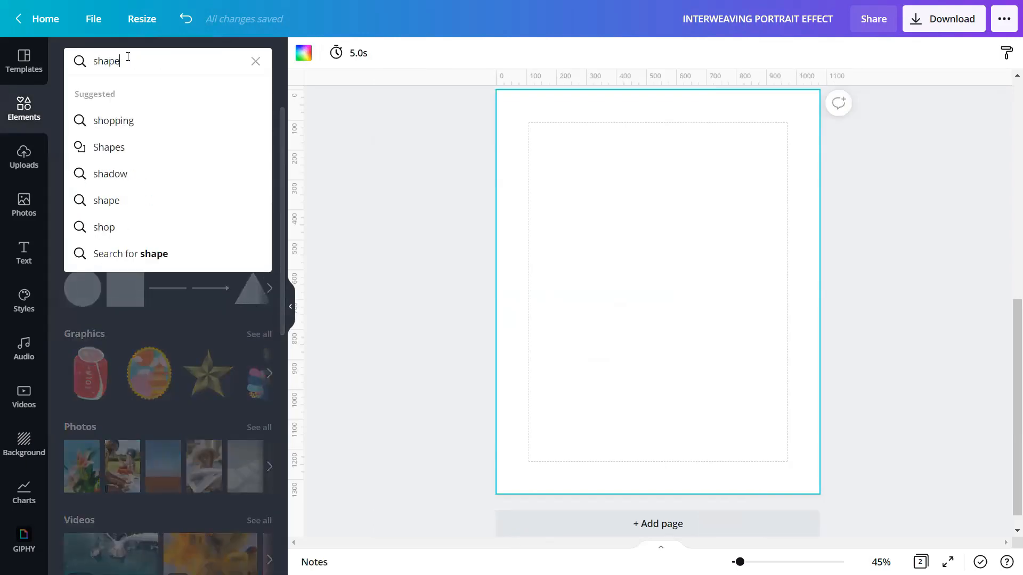
key("Return")
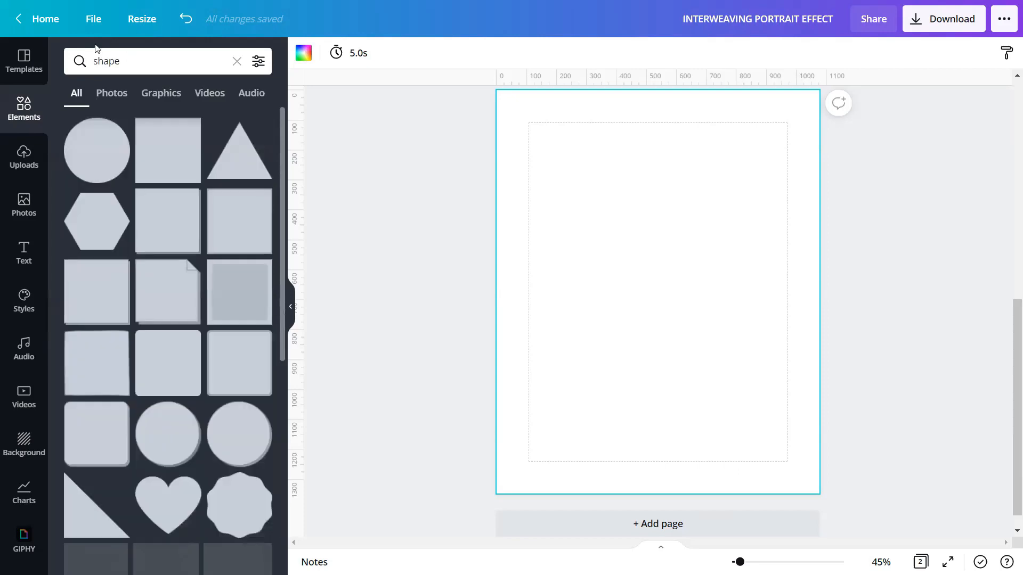
left_click(165, 145)
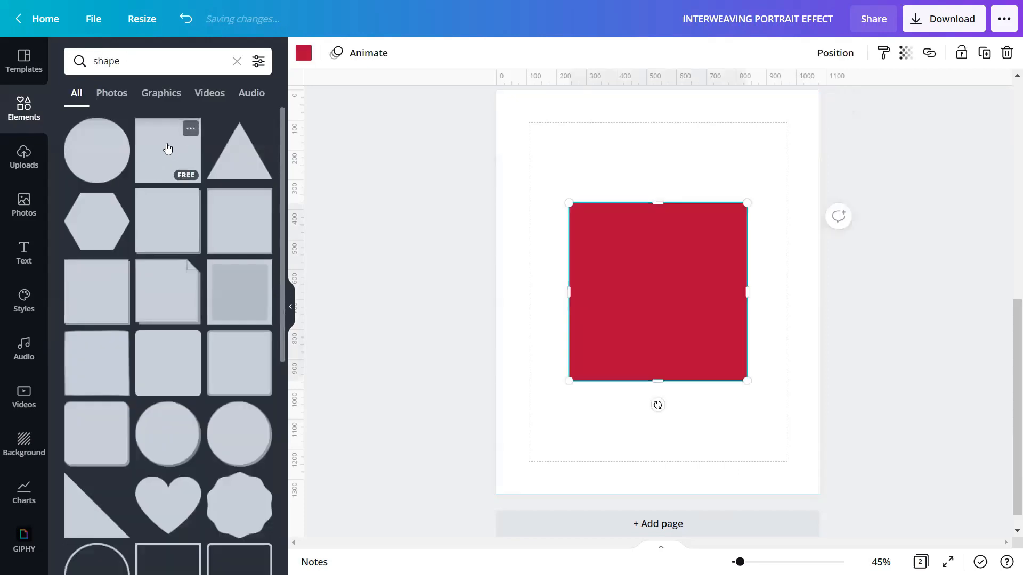
left_click(290, 307)
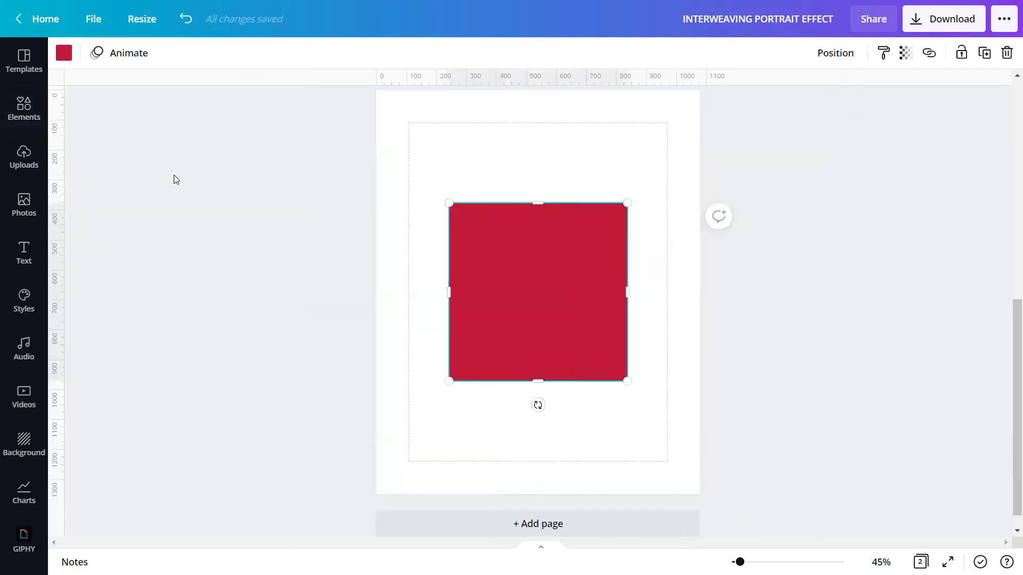
Add the uploaded shadow image, move the red square up to the top margin, and place the shadow just below it.
left_click(24, 160)
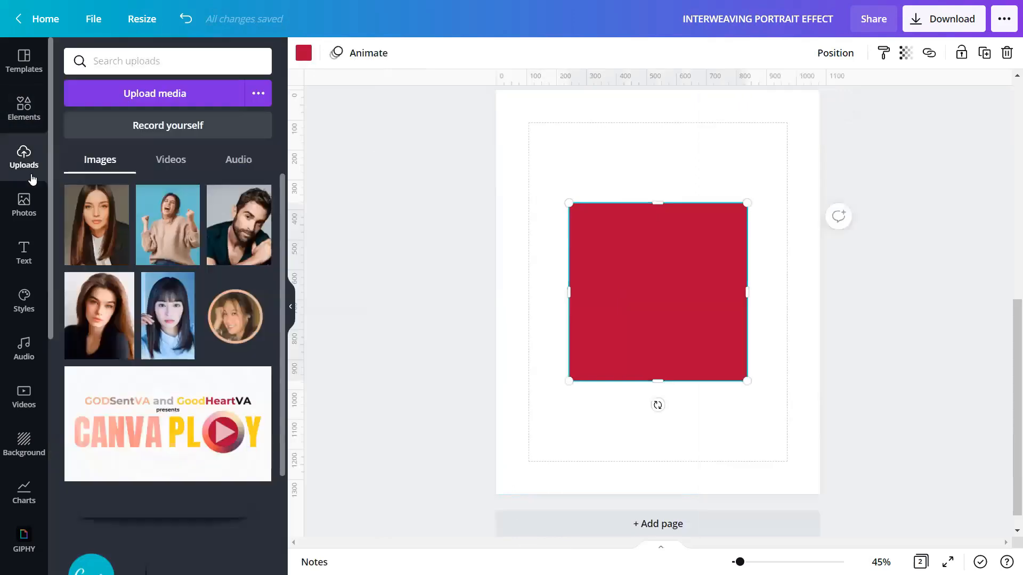
left_click(143, 525)
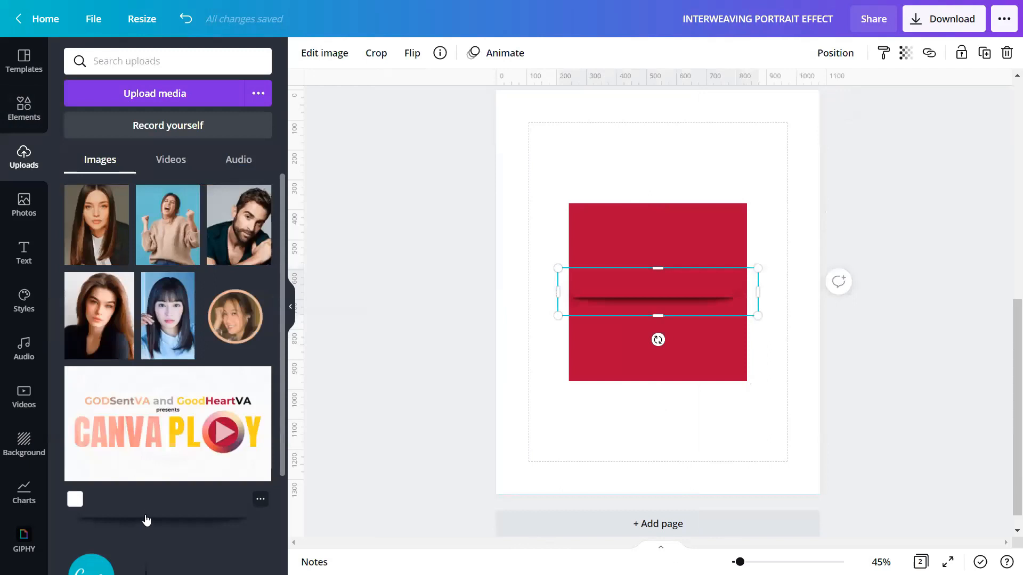
left_click(291, 306)
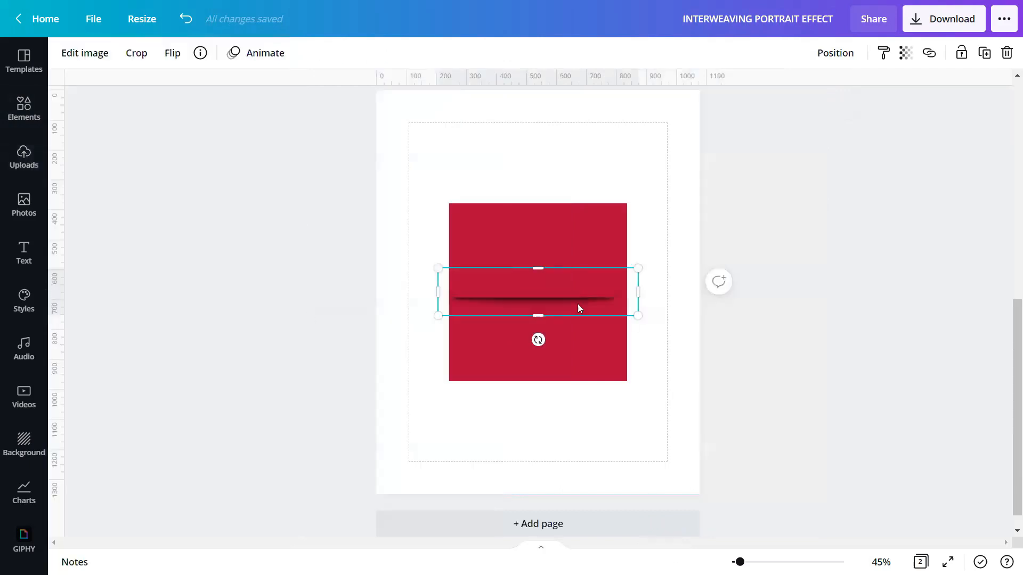
left_click_drag(559, 290, 572, 411)
left_click_drag(553, 361, 546, 278)
left_click_drag(539, 421, 539, 346)
left_click(586, 454)
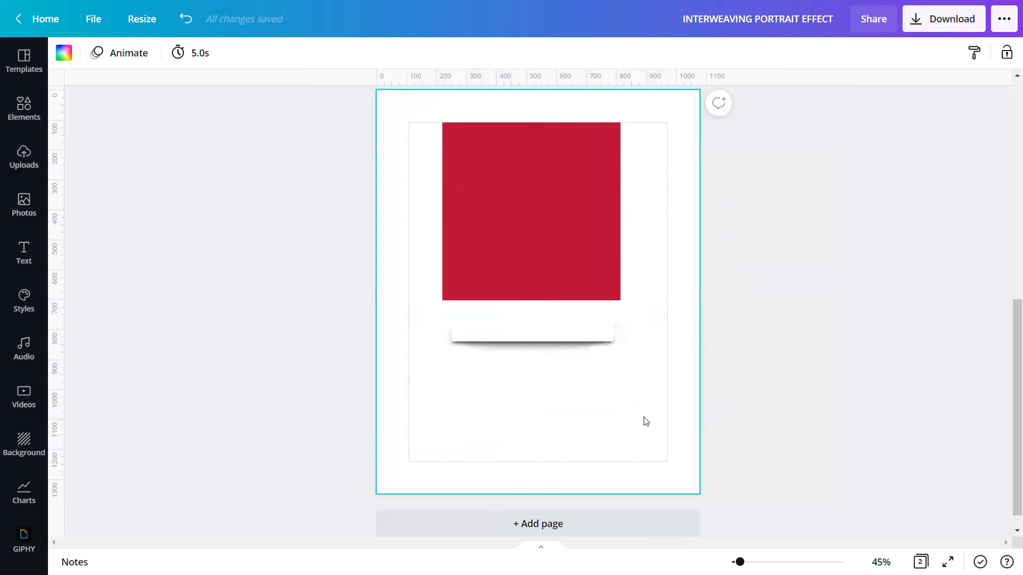
Add a new page and place on it the tall vertical shadow found by searching photos for "drop shadow-".
left_click(551, 524)
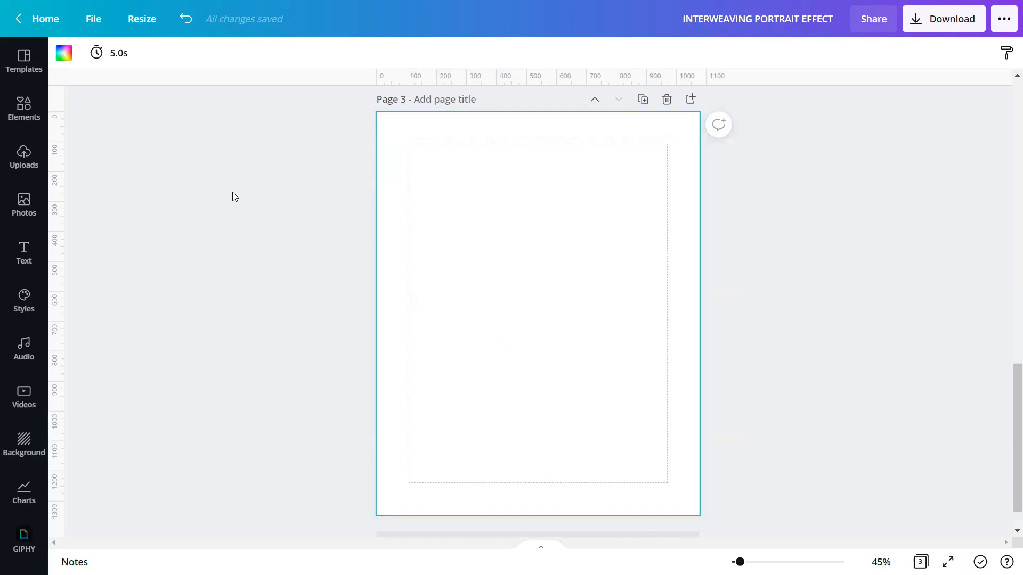
left_click(16, 203)
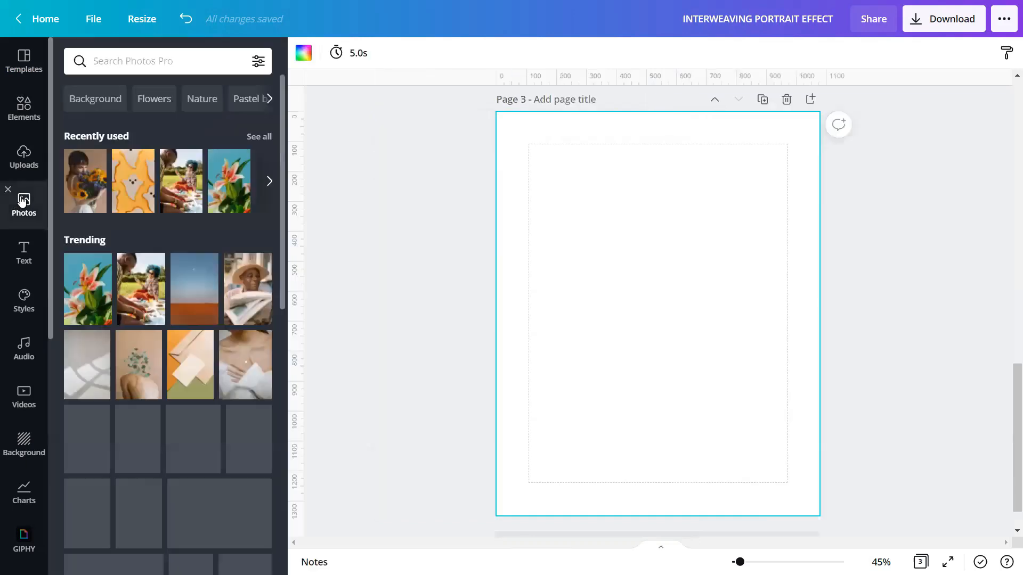
left_click(100, 58)
type("d")
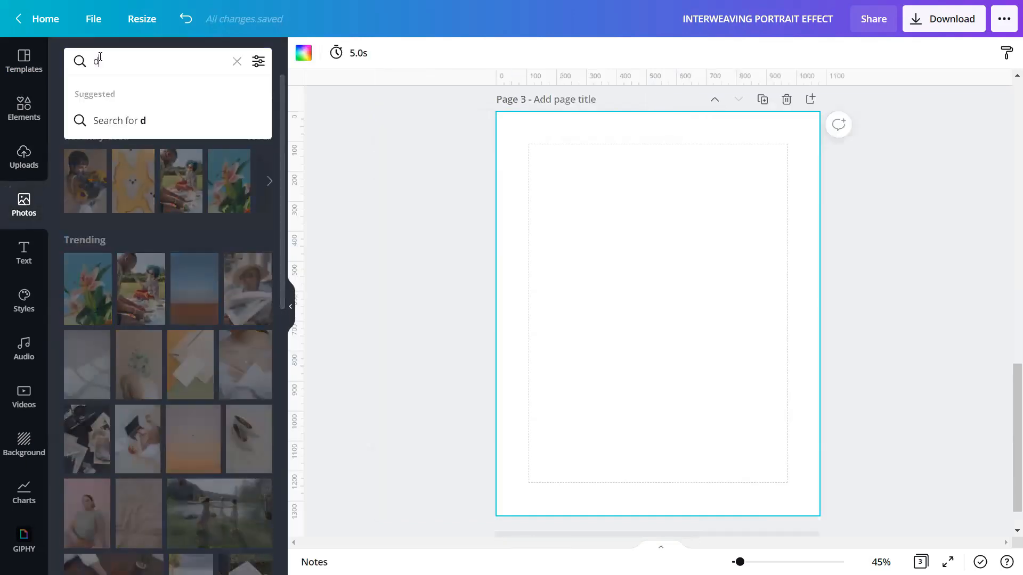
type("rop shadow-")
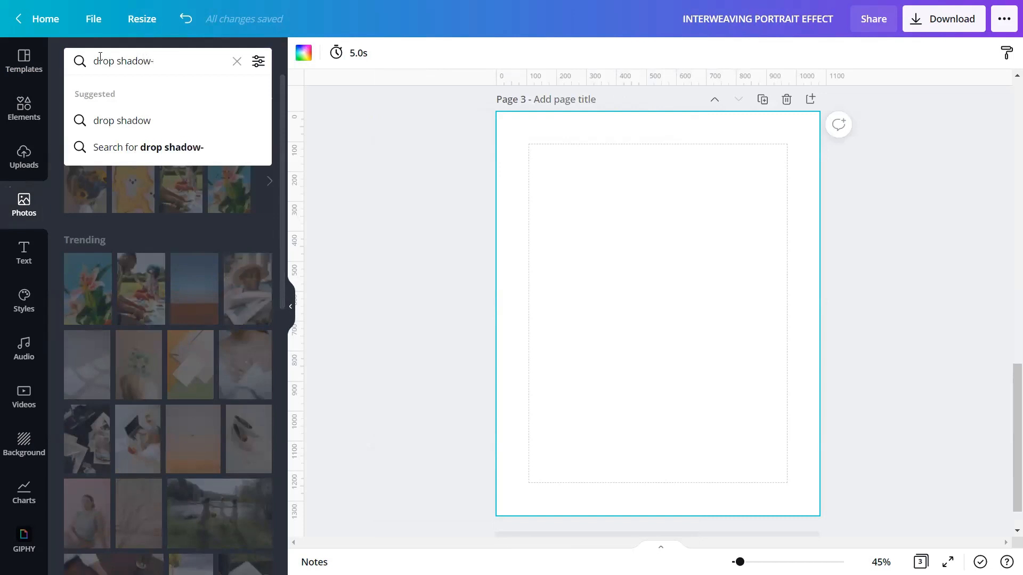
key("Return")
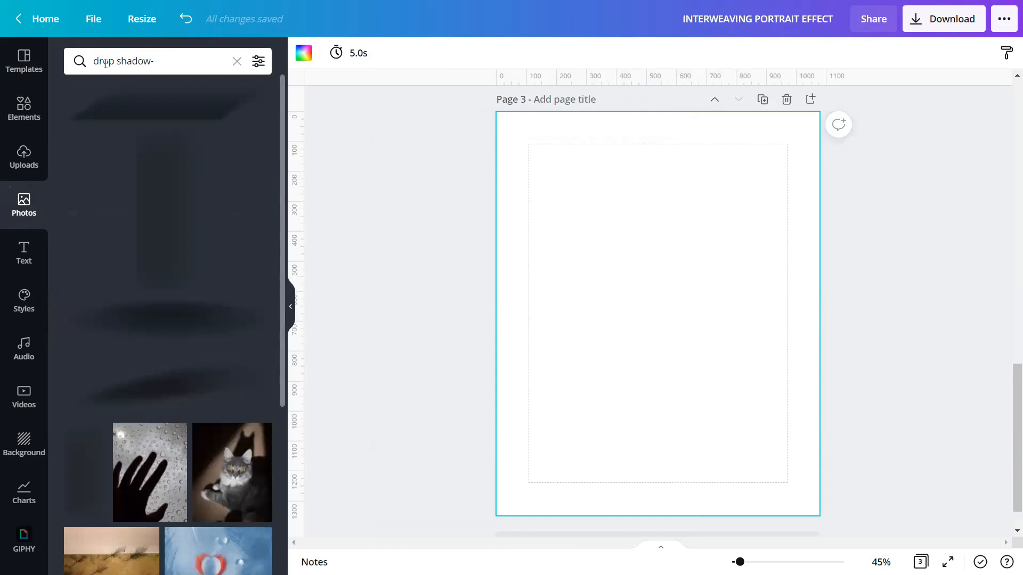
left_click(153, 198)
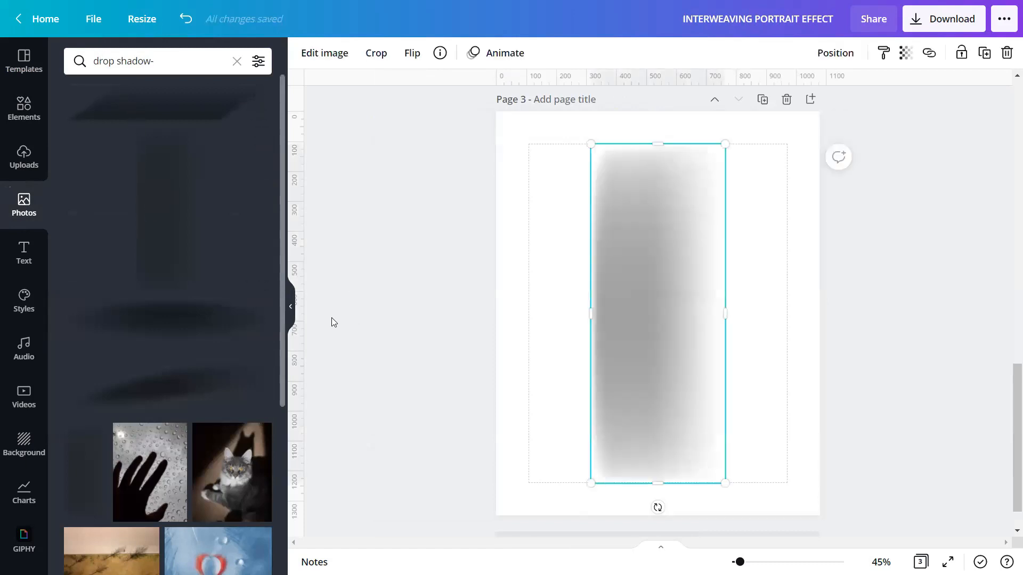
left_click(290, 308)
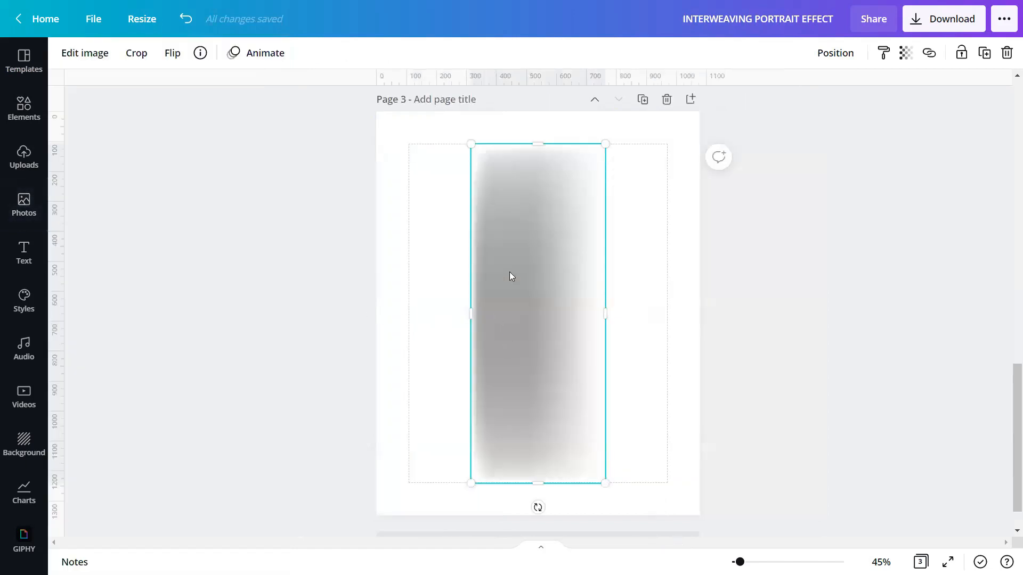
Rotate the tall shadow 90° and scale it down to about 600 px wide near the middle of page 3.
left_click_drag(540, 507, 420, 315)
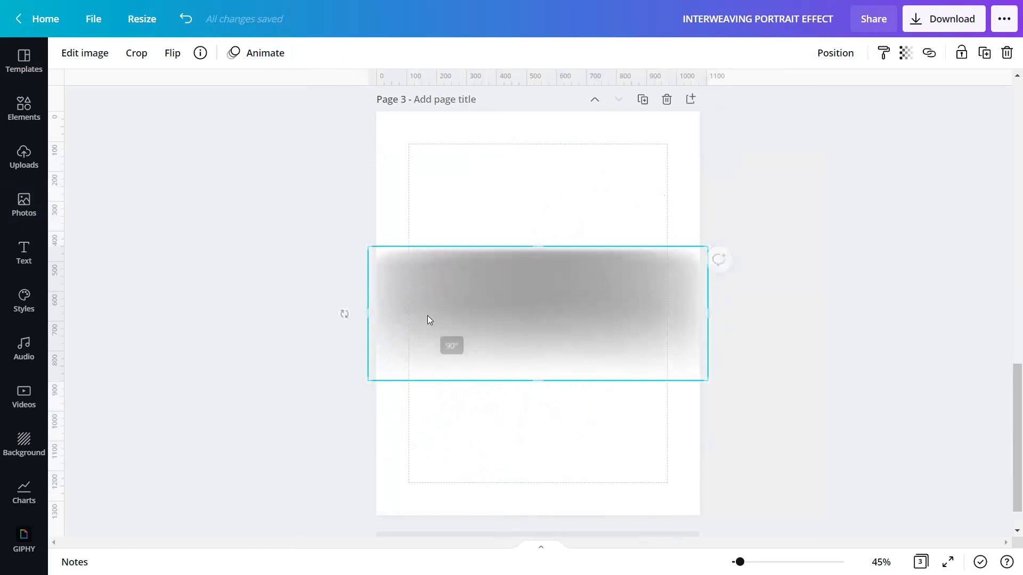
left_click(624, 388)
left_click(653, 338)
left_click_drag(701, 379, 543, 292)
left_click_drag(486, 279, 534, 286)
left_click(557, 453)
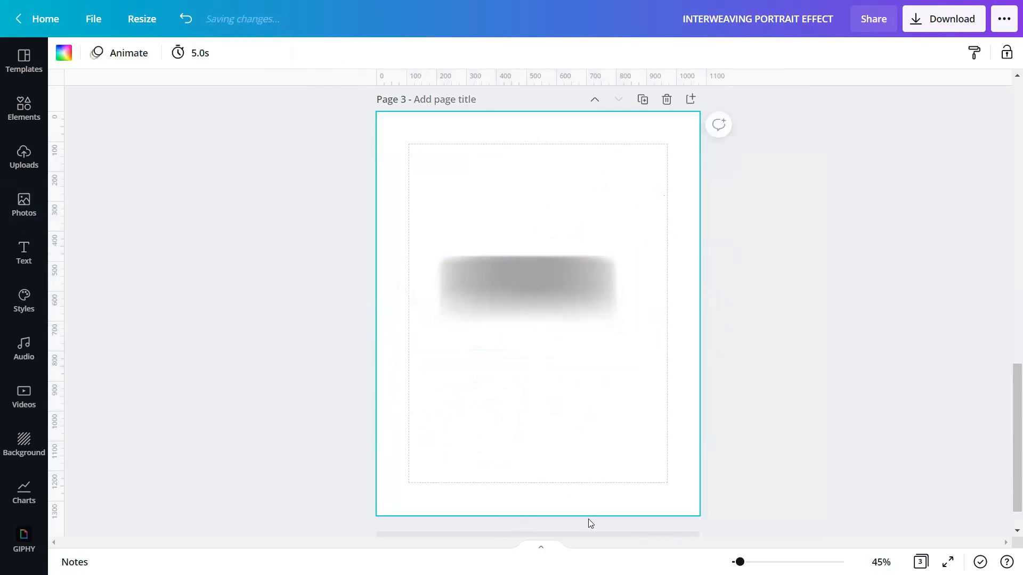
Crop the horizontal shadow from its lower edge up to a thin strip about 15 px high.
left_click_drag(739, 562, 750, 562)
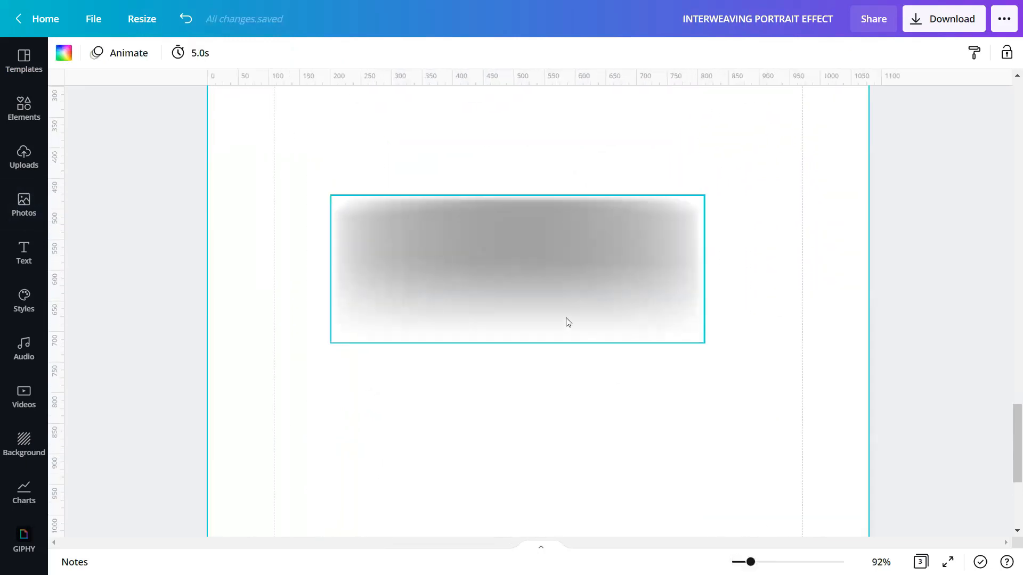
left_click(526, 339)
left_click_drag(523, 329, 532, 205)
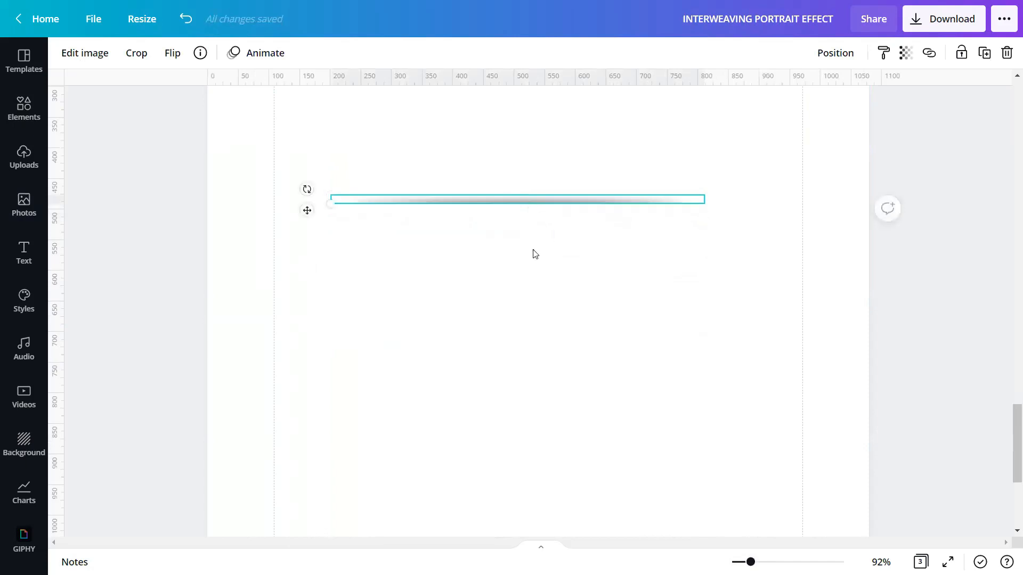
left_click(532, 264)
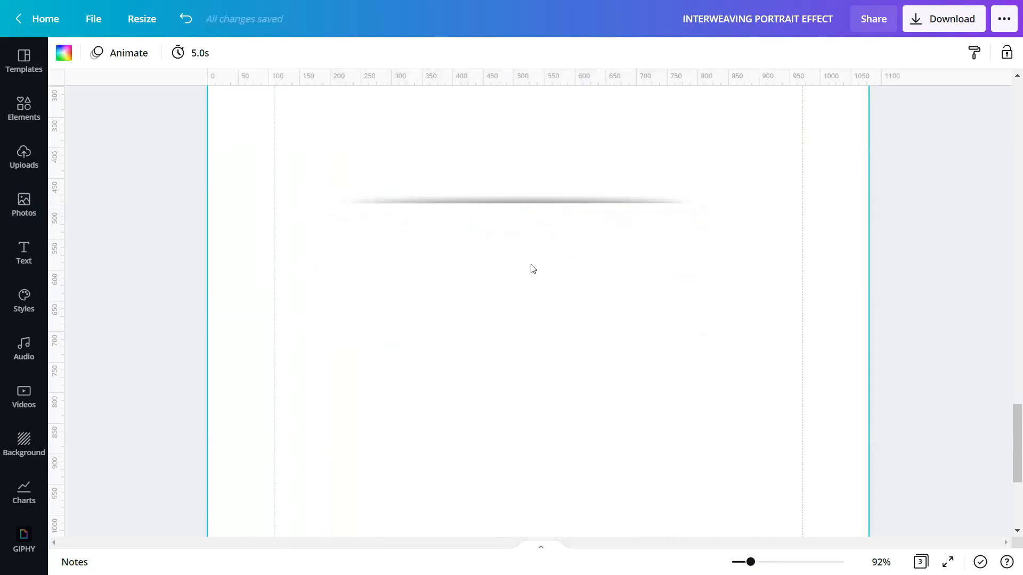
Duplicate the thin shadow strip twice and stack all three strips exactly on each other with middle and center alignment.
left_click(518, 206)
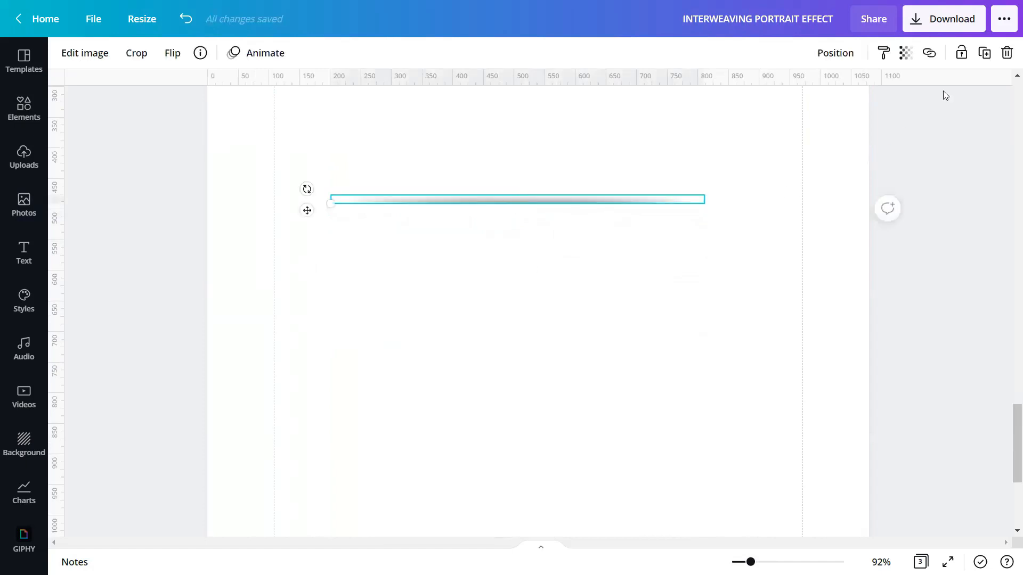
left_click(984, 53)
left_click(984, 53)
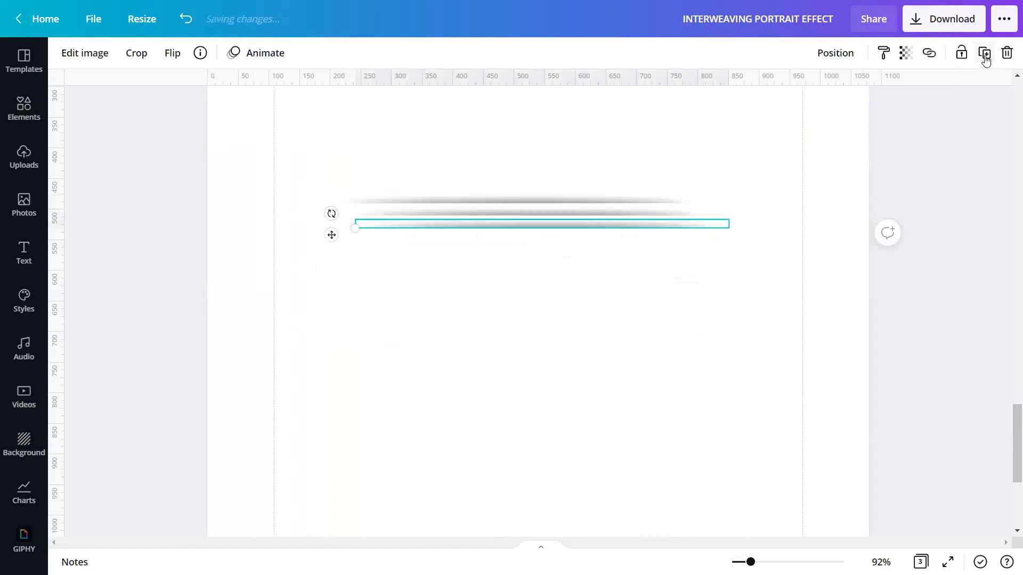
left_click(671, 283)
left_click_drag(687, 288, 556, 190)
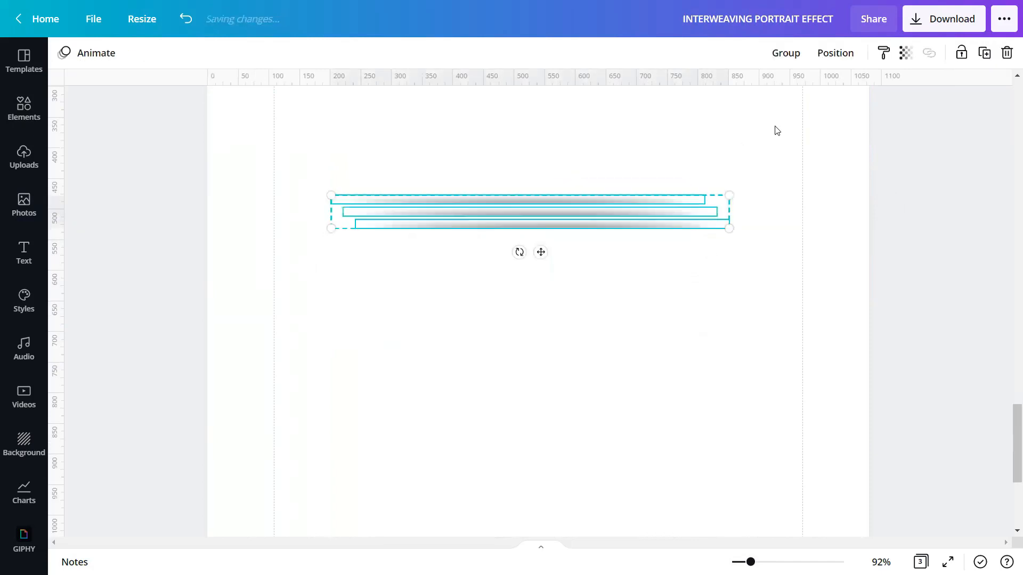
left_click(836, 55)
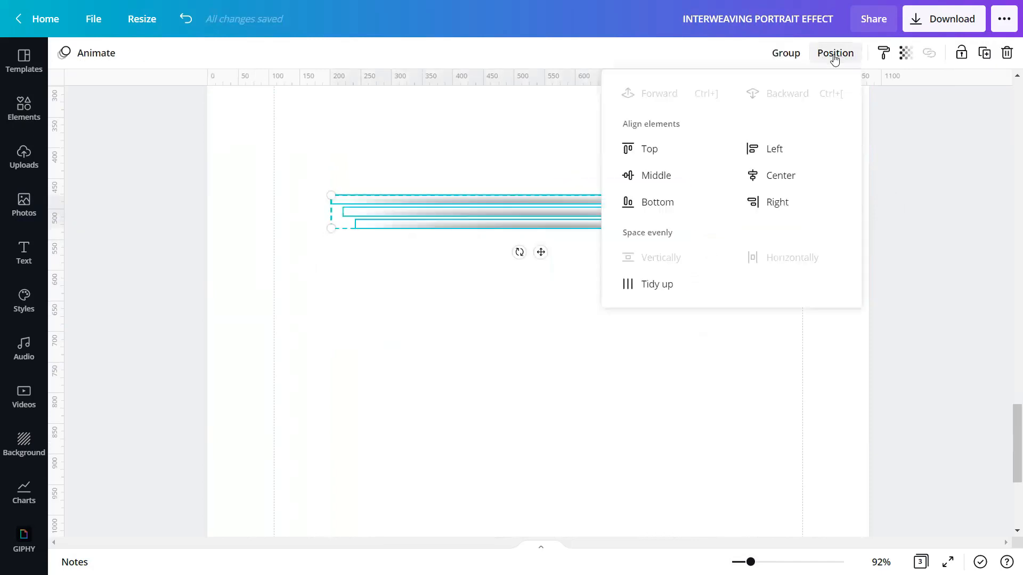
left_click(656, 287)
left_click(788, 183)
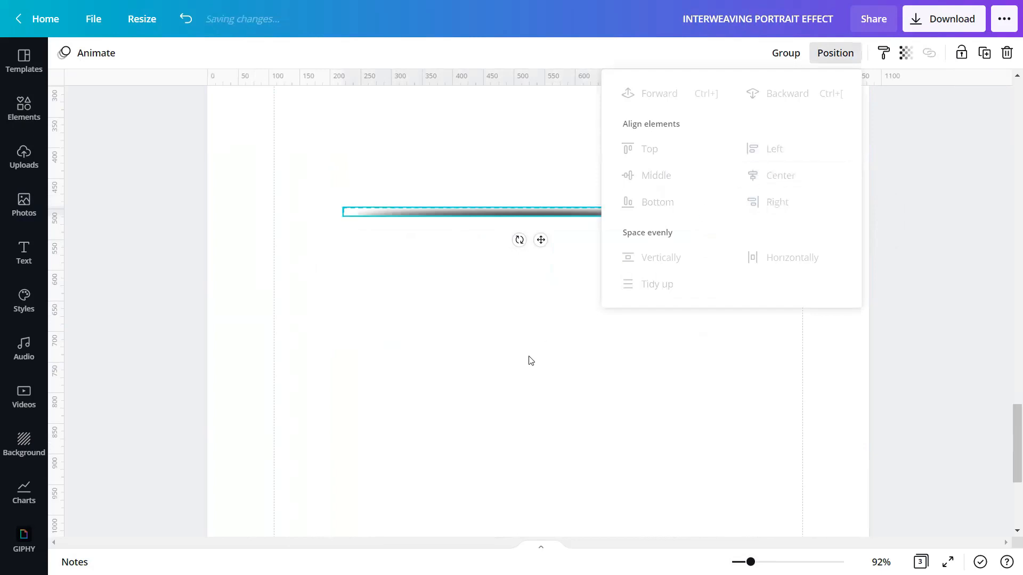
left_click(528, 359)
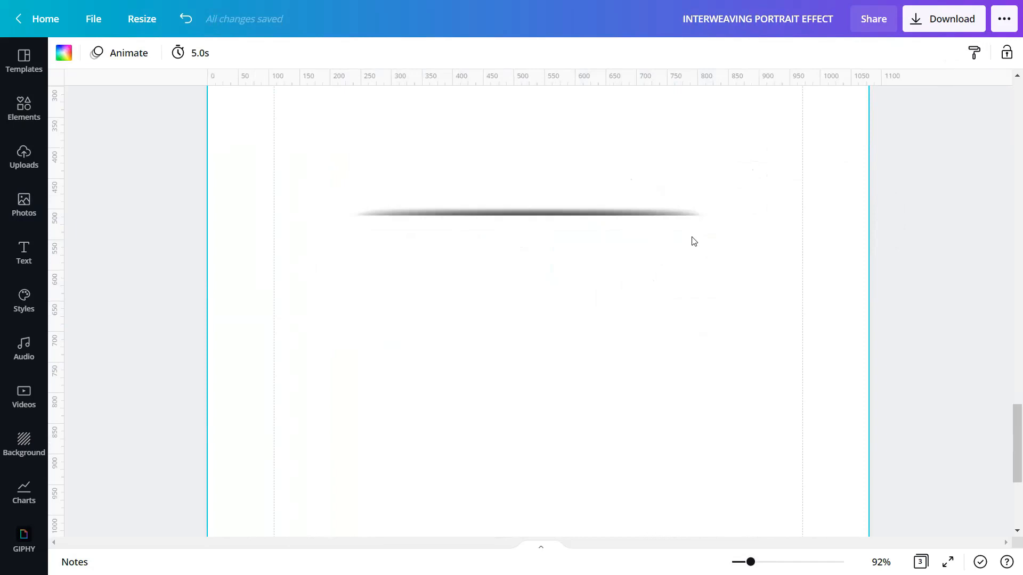
Delete page 3 containing the stacked shadow strips.
scroll(693, 241, "up", 5)
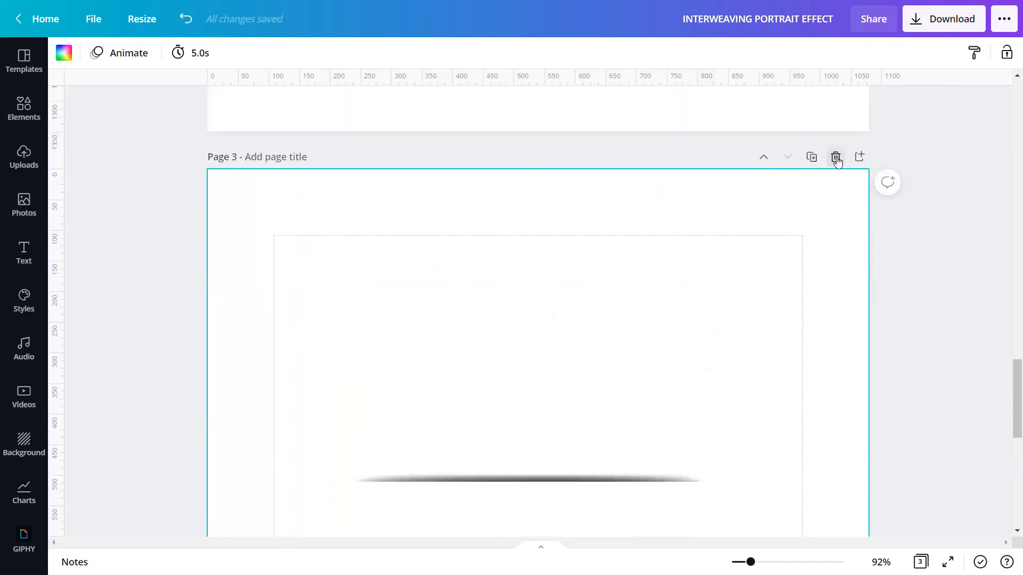
left_click(835, 155)
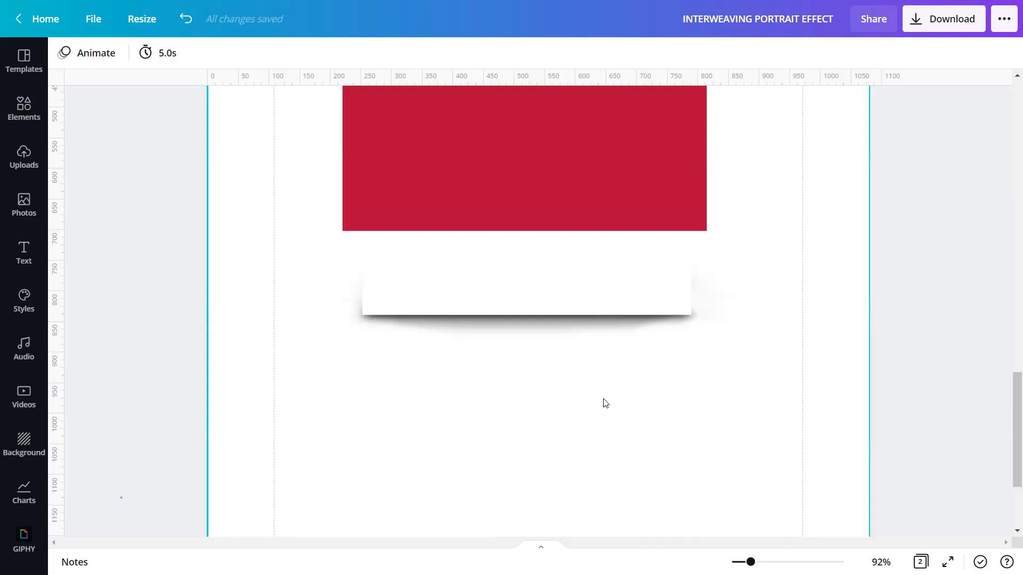
Duplicate the shadow image below the red square and place the copy directly beneath the original.
left_click(605, 325)
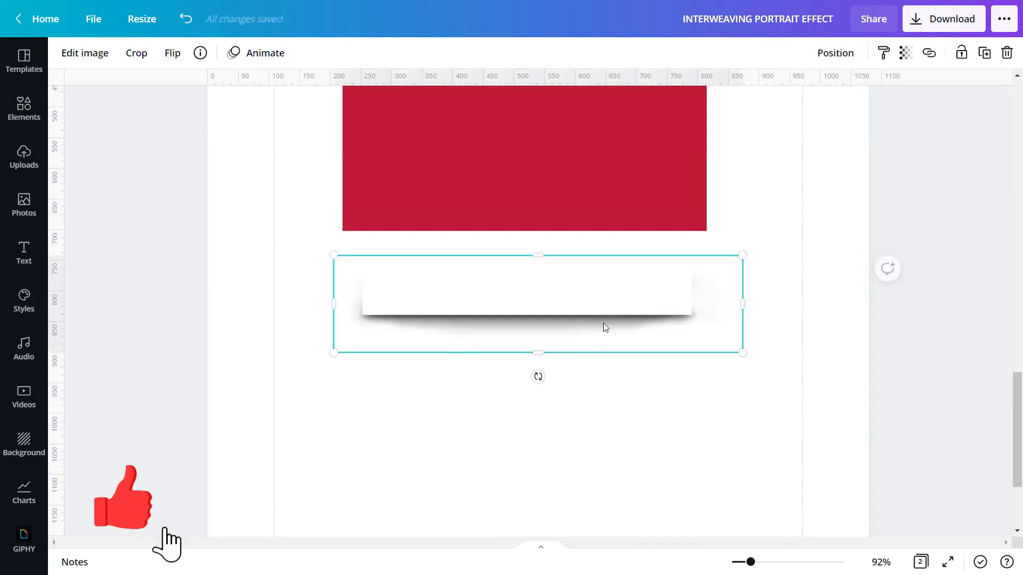
left_click(985, 53)
left_click_drag(633, 327, 618, 411)
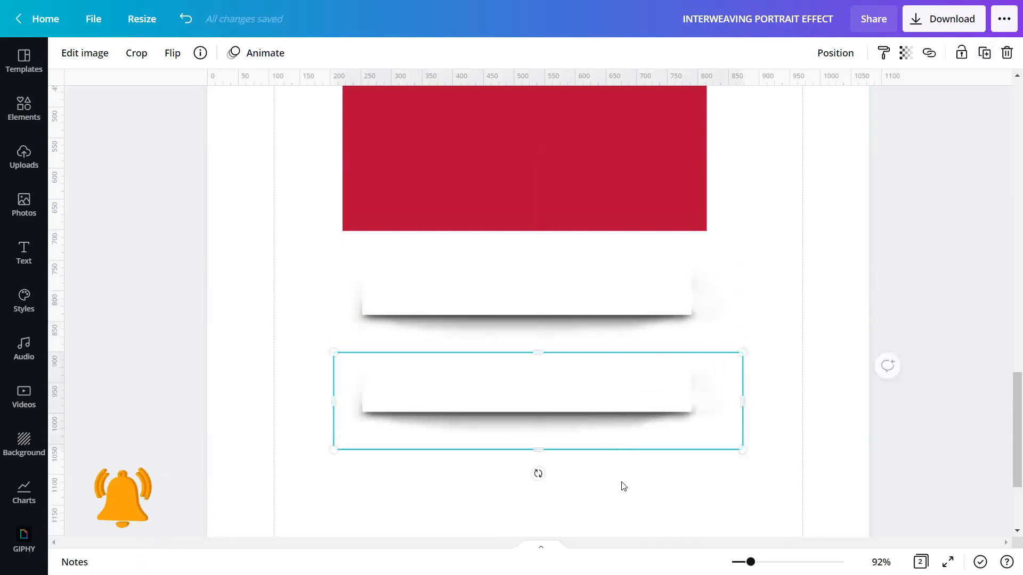
scroll(622, 467, "down", 1)
left_click(619, 466)
Flip the lower shadow copy vertically.
left_click(601, 376)
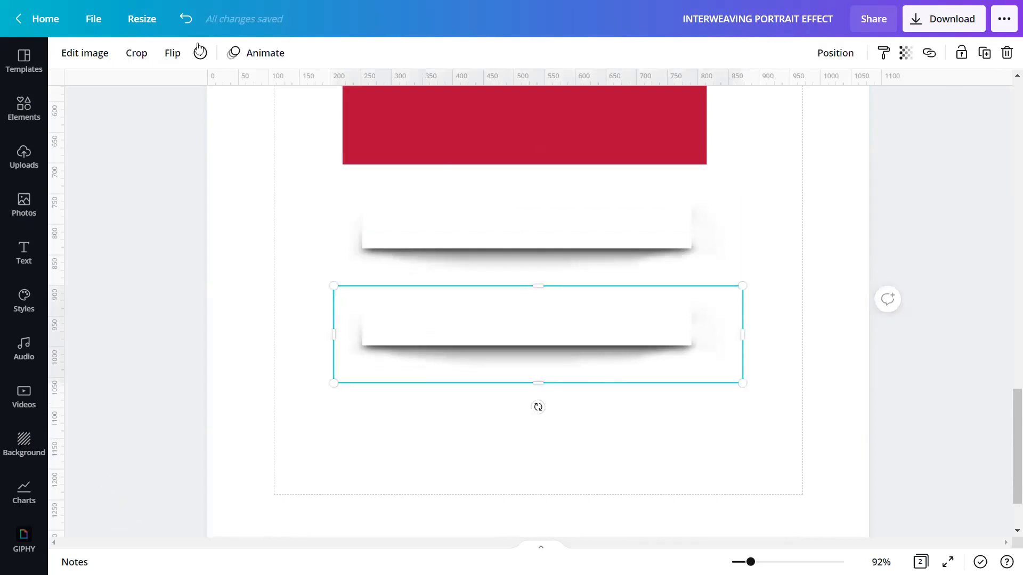
left_click(167, 56)
left_click(194, 118)
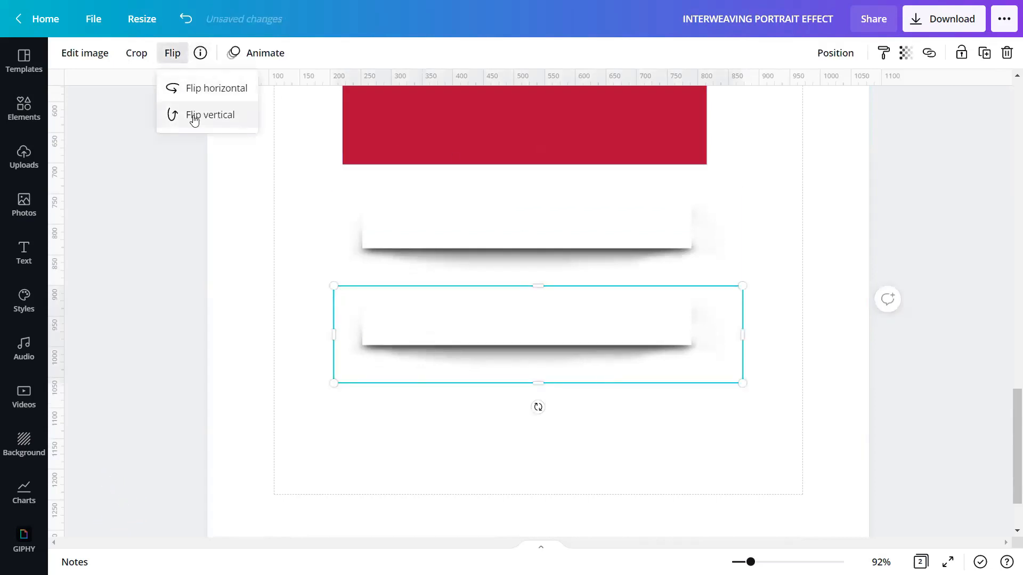
left_click(591, 440)
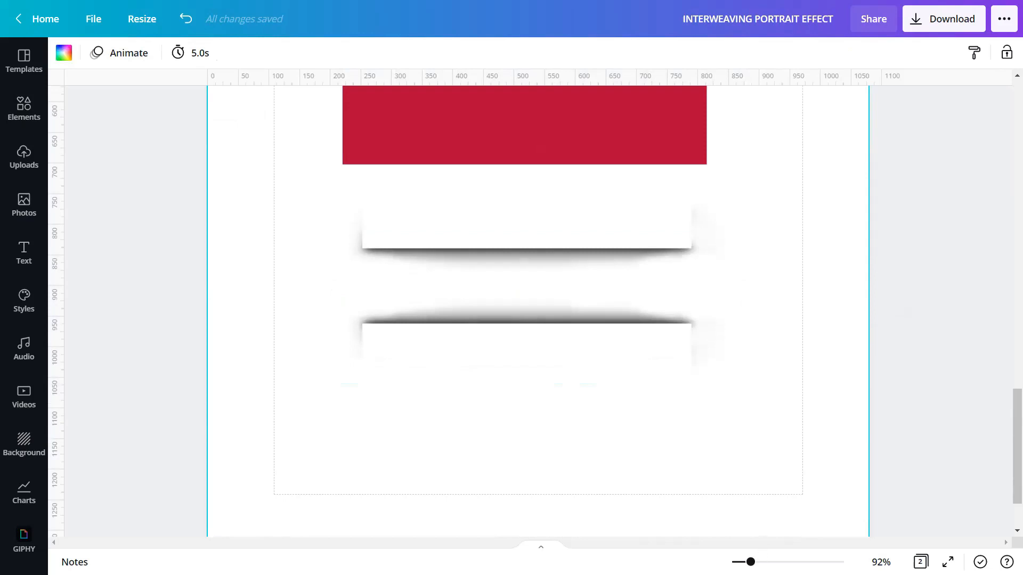
Add a new blank page after the page with the square and shadows.
left_click_drag(751, 563, 743, 562)
left_click(566, 516)
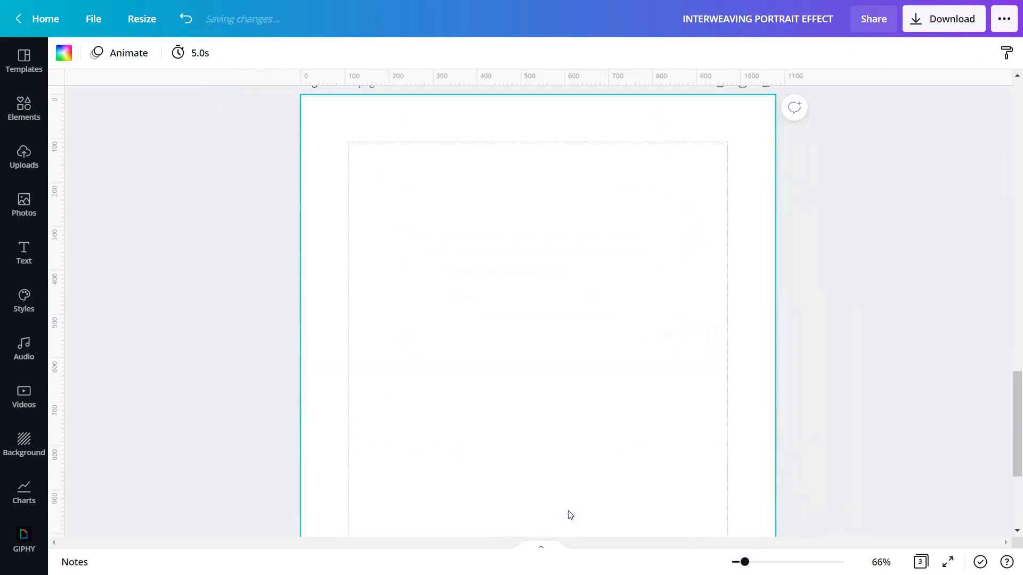
Move the red square from page 2 onto the blank page 3, near its upper-left margin corner.
scroll(570, 500, "down", 4)
scroll(573, 475, "up", 1)
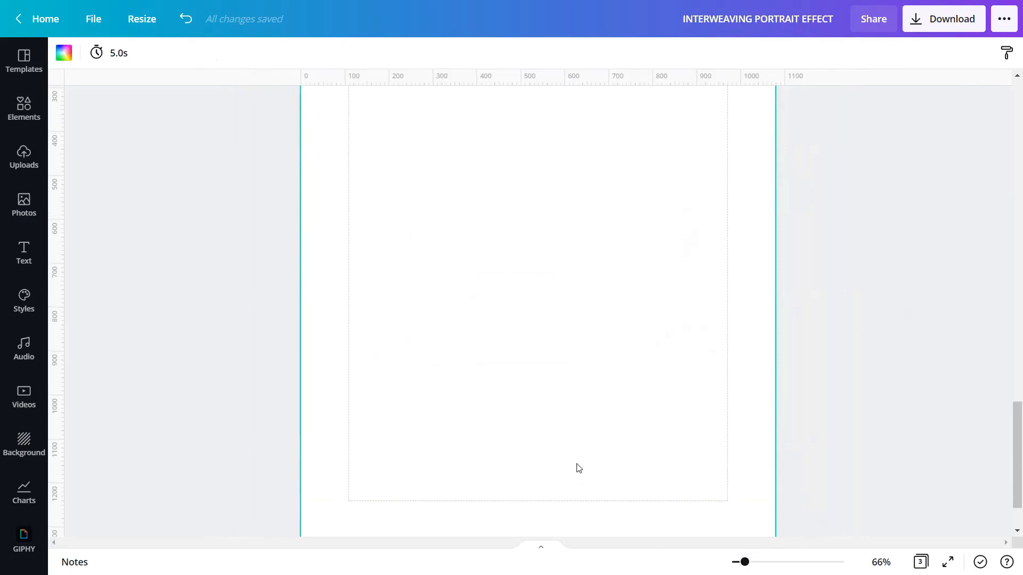
scroll(469, 341, "up", 10)
left_click_drag(532, 176, 535, 452)
scroll(536, 452, "down", 3)
left_click_drag(521, 231, 468, 512)
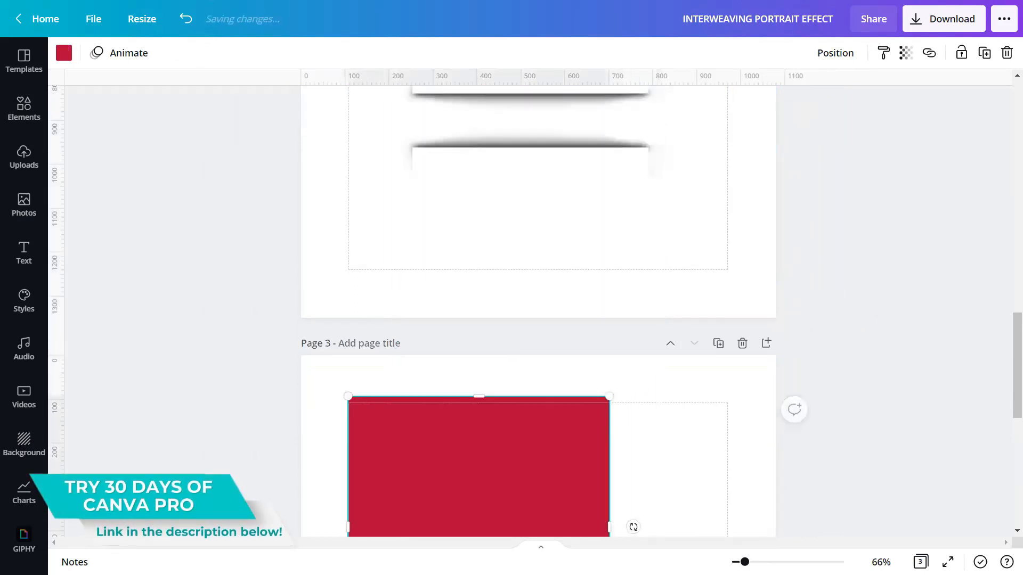
Recolor the square on page 3 to black.
scroll(462, 490, "down", 1)
scroll(461, 491, "down", 4)
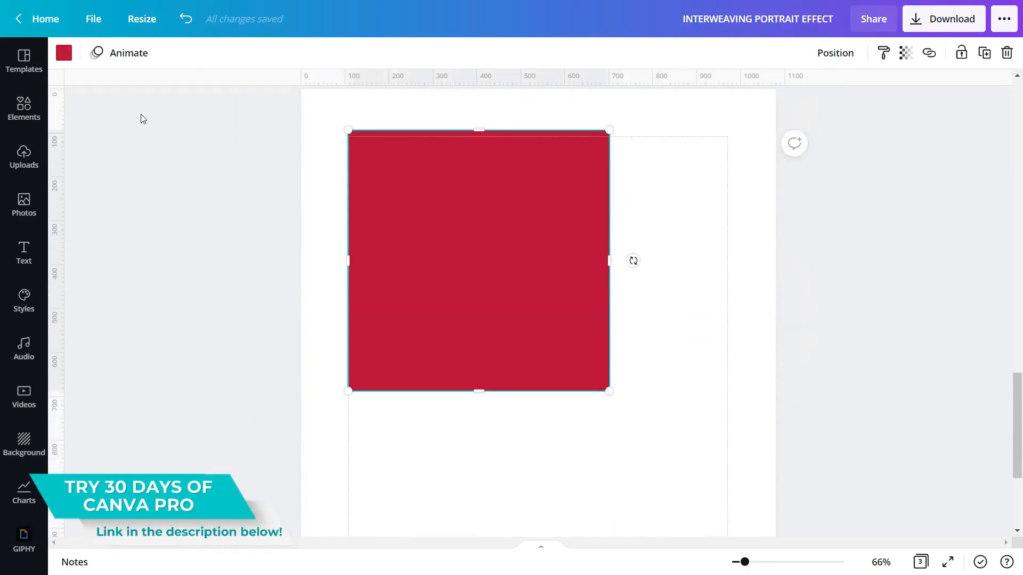
left_click(64, 53)
scroll(114, 418, "down", 6)
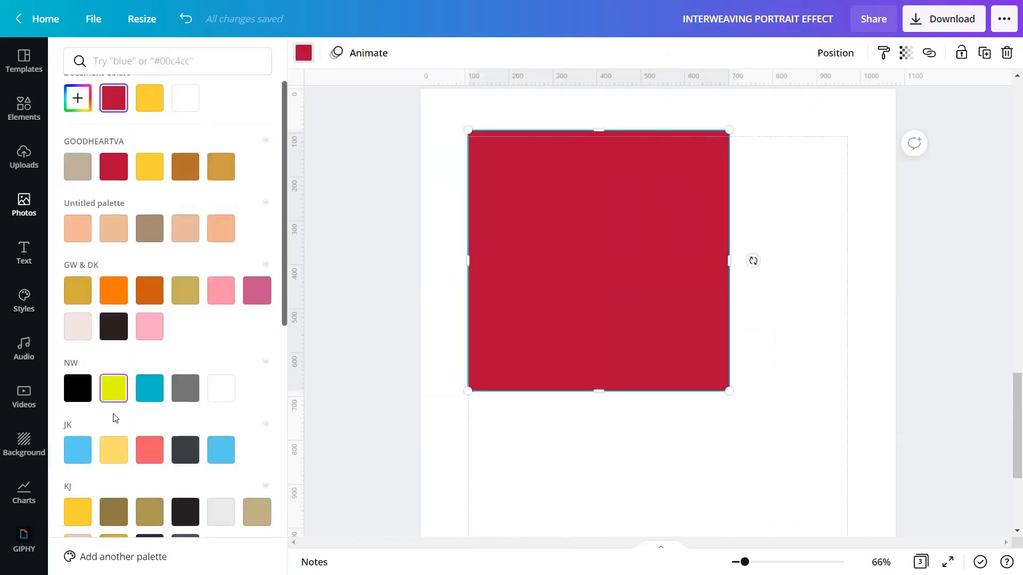
left_click(84, 399)
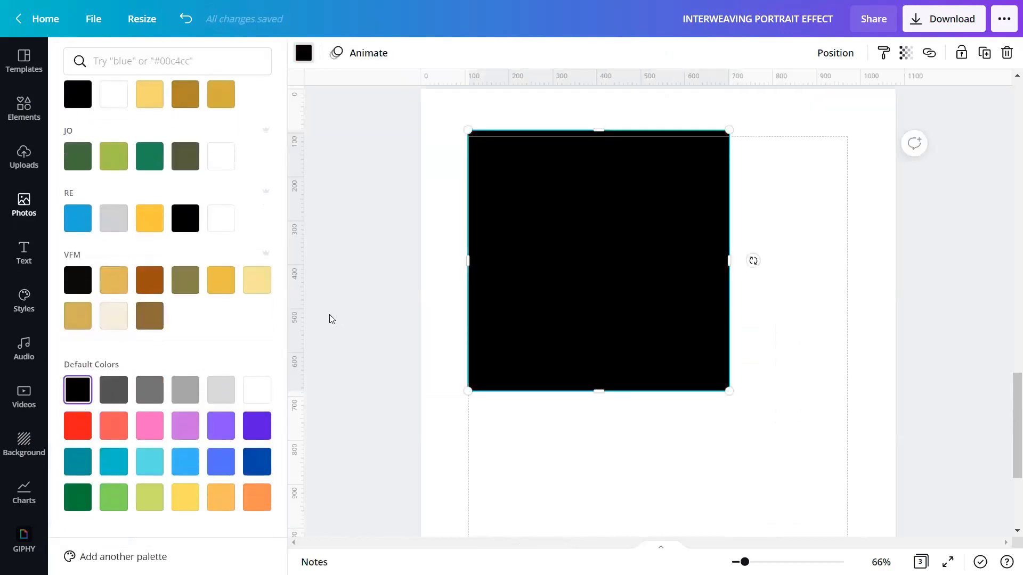
Scale the black square down to 90 by 90, keeping it at the upper-left margin corner.
left_click(504, 341)
left_click_drag(591, 380, 385, 175)
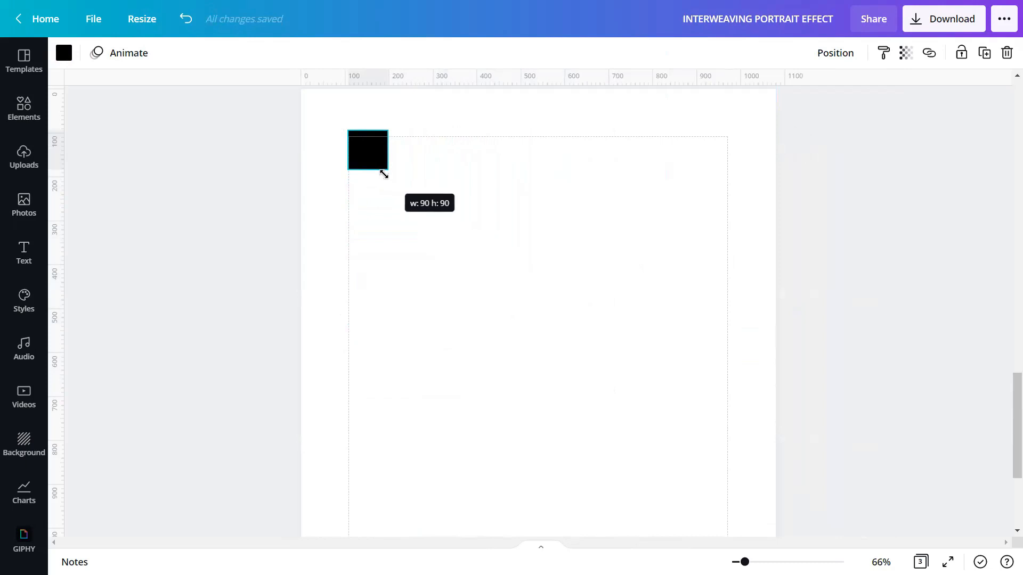
left_click_drag(384, 175, 384, 174)
left_click(543, 319)
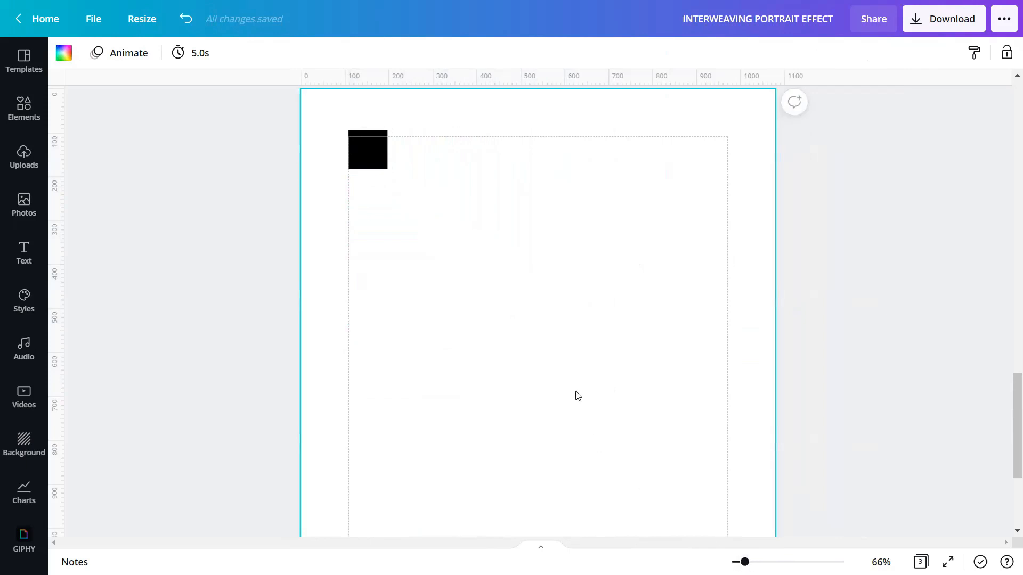
Duplicate the small black square until there are six squares on page 3.
left_click(379, 167)
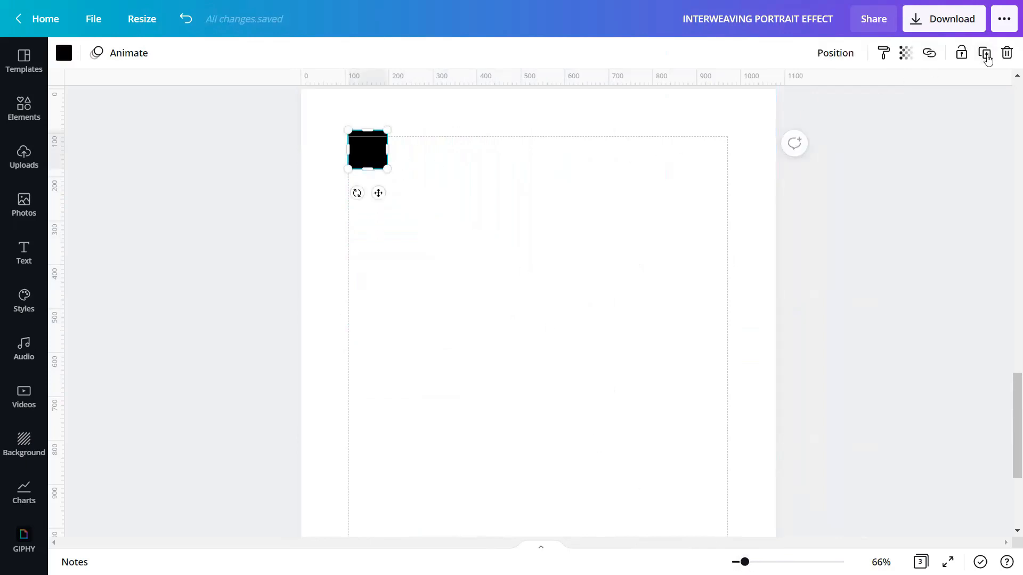
left_click(987, 56)
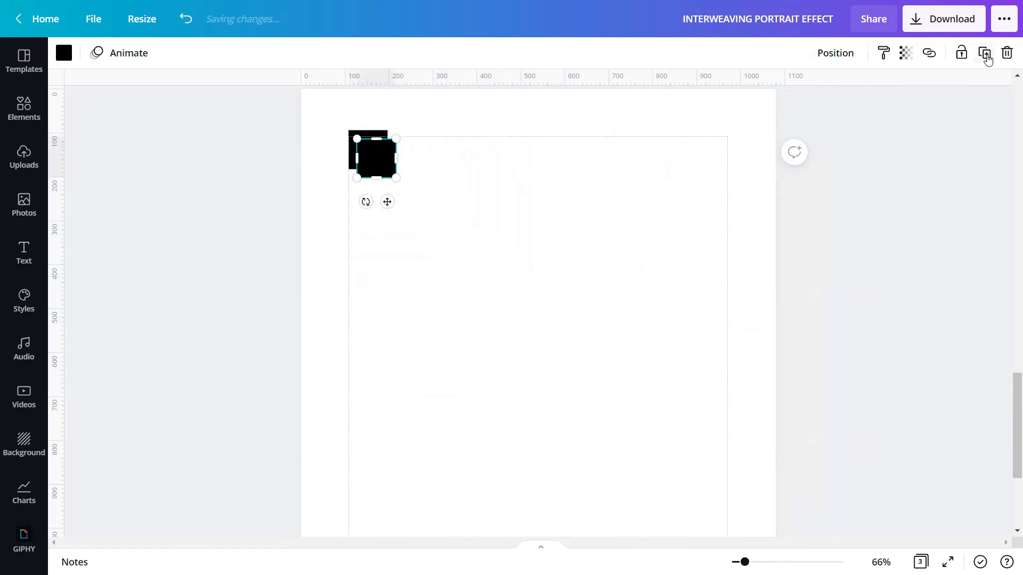
left_click(986, 55)
left_click(986, 55)
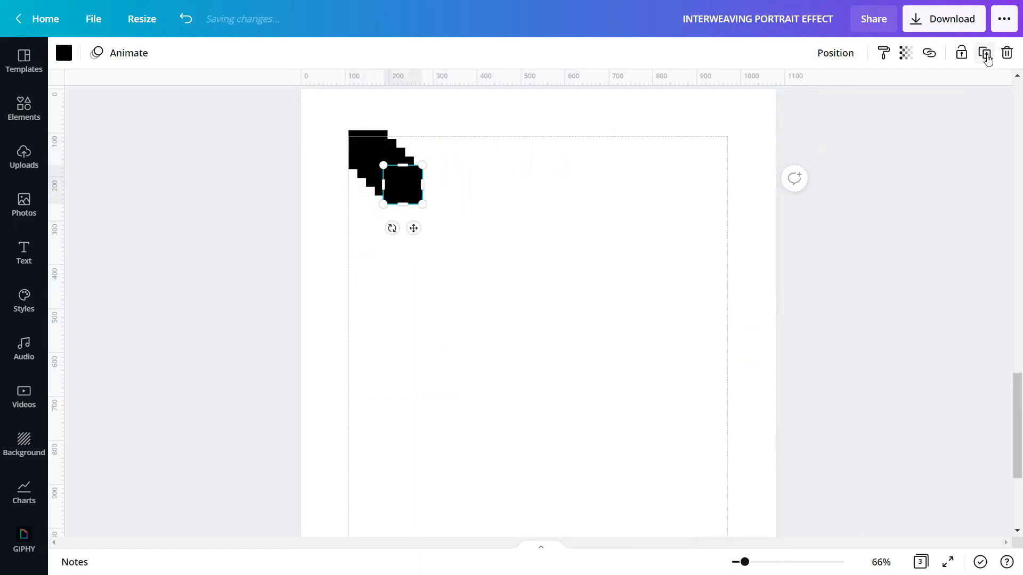
left_click(986, 55)
Spread four of the stacked black squares apart into a rough row across the upper part of the page.
left_click(577, 231)
left_click(422, 211)
left_click_drag(546, 189, 677, 157)
left_click(393, 192)
left_click_drag(393, 192, 609, 150)
left_click_drag(389, 175, 441, 151)
left_click_drag(516, 167, 573, 169)
left_click(445, 155)
left_click_drag(444, 156, 507, 153)
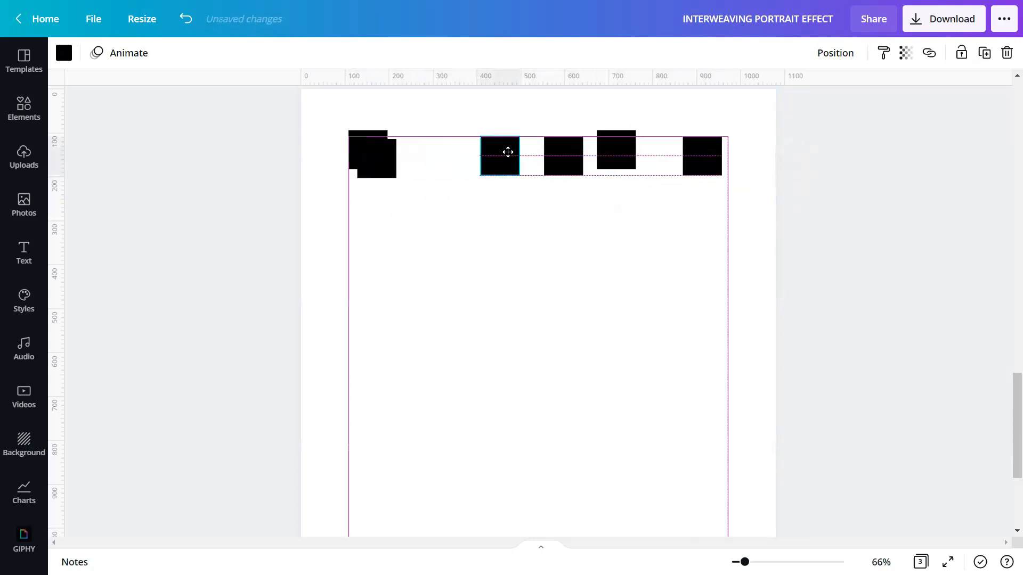
Separate the last overlapping squares and place the outermost squares flush against the left and right page edges.
left_click_drag(382, 160, 467, 157)
left_click_drag(713, 165, 766, 161)
left_click_drag(745, 562, 750, 562)
scroll(416, 358, "up", 3)
left_click_drag(312, 289, 247, 297)
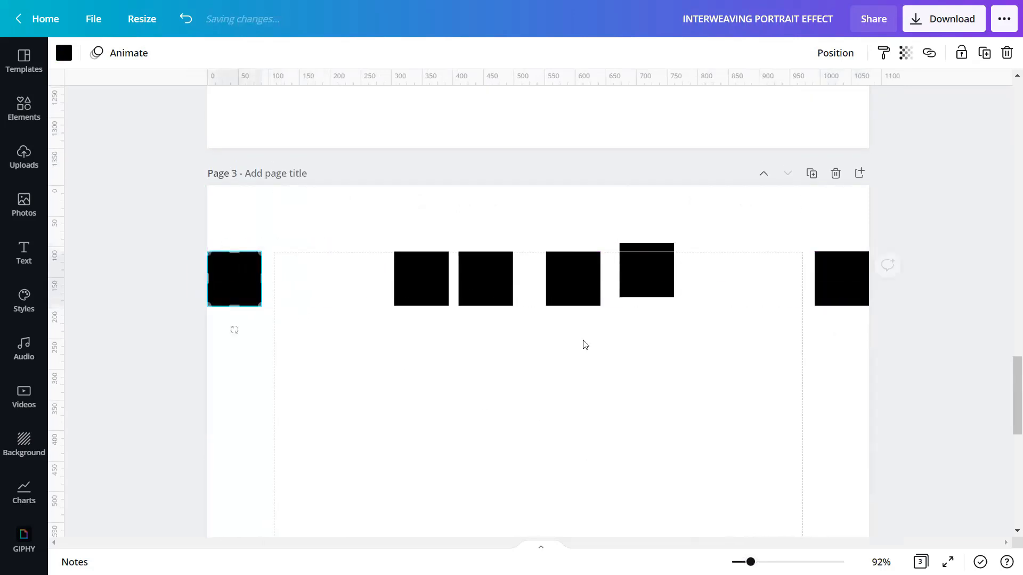
Select all six black squares and tidy them up into an aligned, evenly spaced row.
left_click_drag(904, 305, 196, 249)
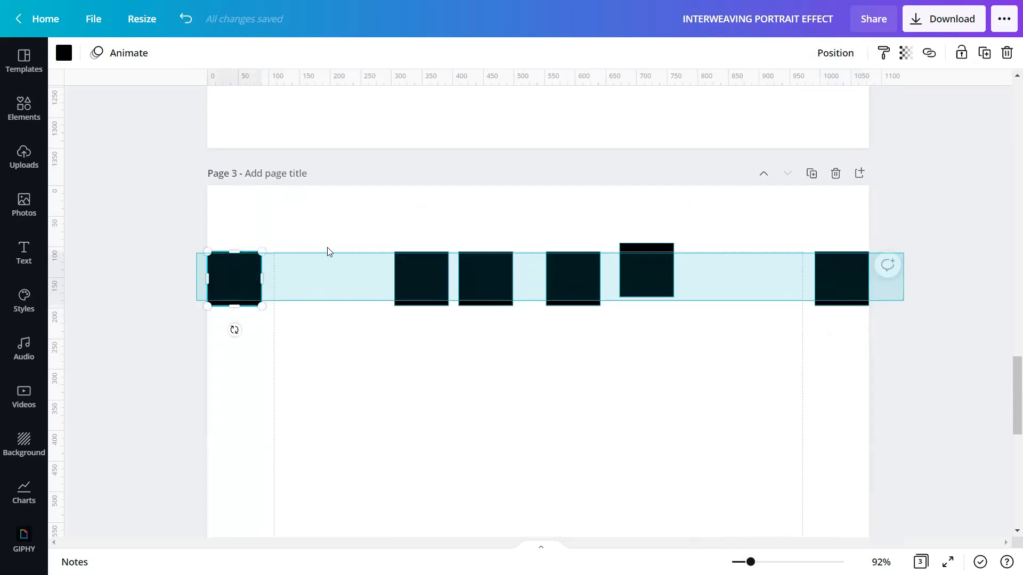
left_click(831, 53)
left_click(647, 312)
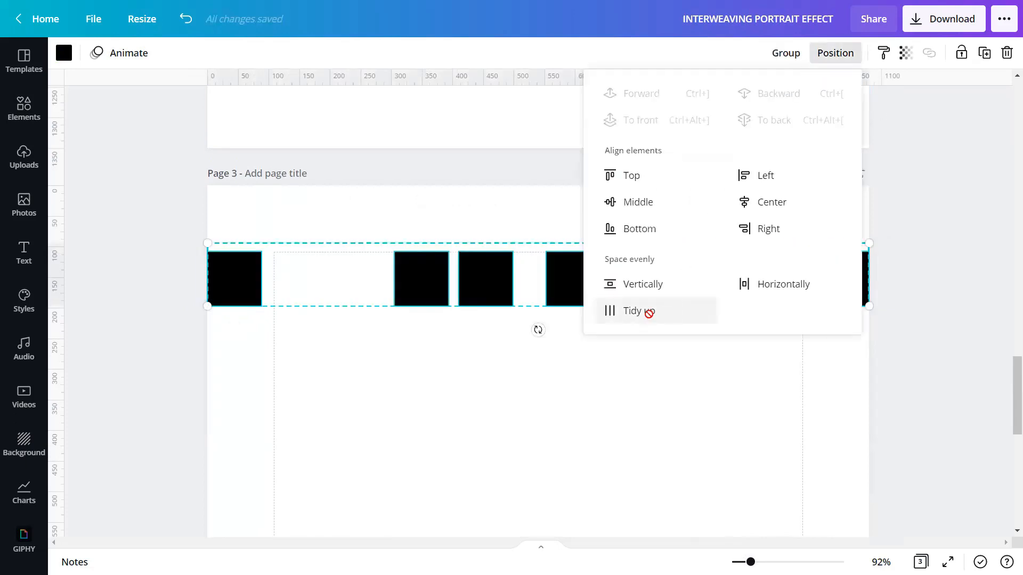
left_click(528, 428)
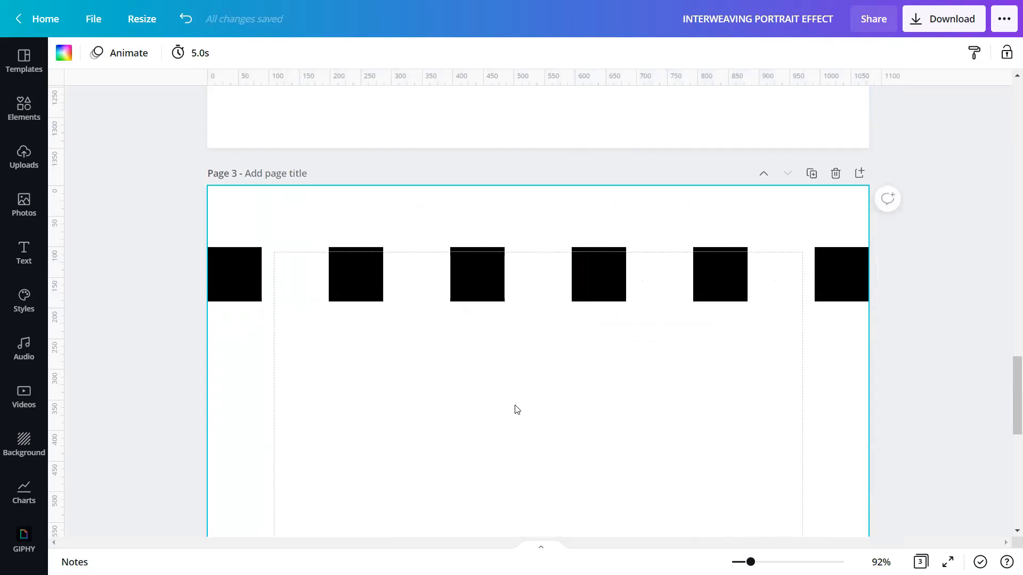
Move the upper, unflipped shadow image from page 2 onto page 3.
scroll(516, 410, "up", 10)
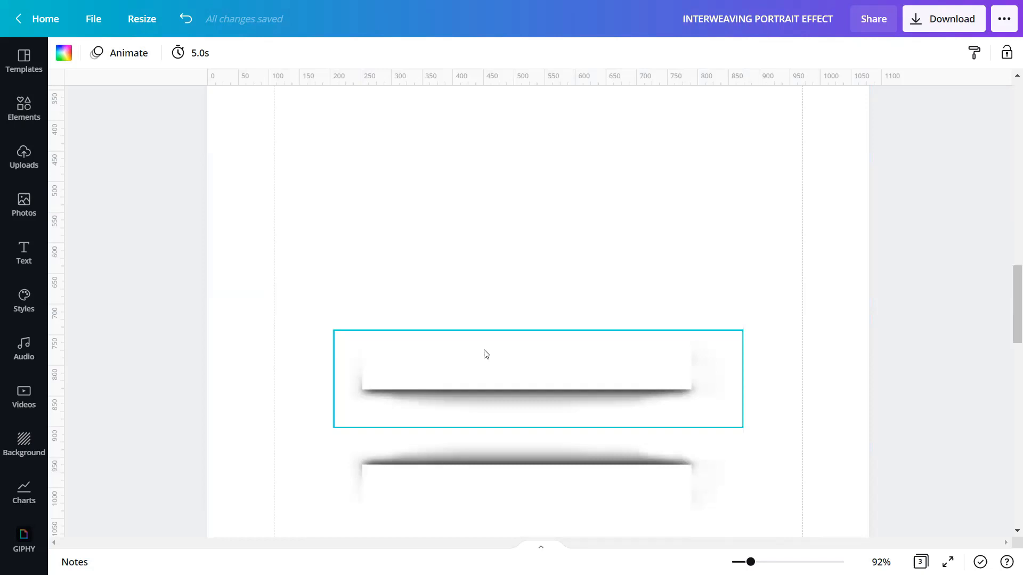
left_click_drag(486, 354, 465, 530)
scroll(477, 493, "down", 5)
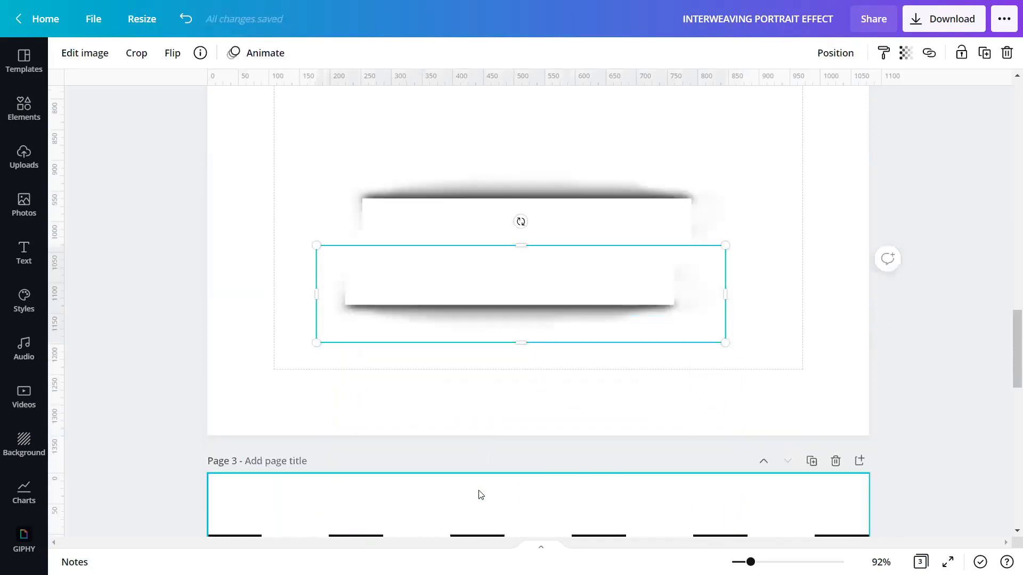
left_click_drag(479, 291, 437, 528)
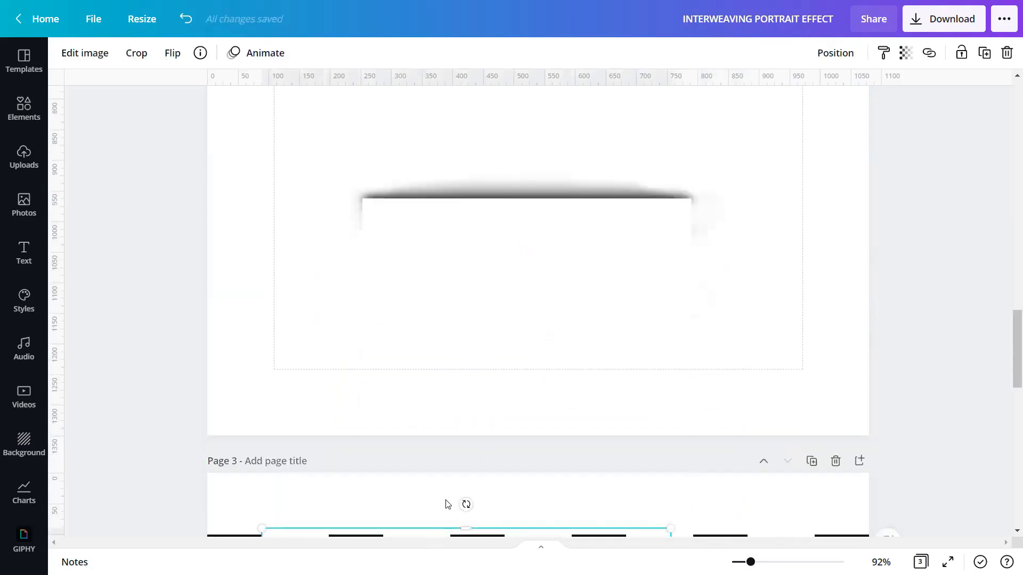
scroll(437, 478, "down", 3)
scroll(437, 479, "down", 2)
Scale the shadow image down and place its shadow line along the top edges of the first two squares.
left_click_drag(448, 352, 365, 294)
left_click_drag(588, 305, 412, 262)
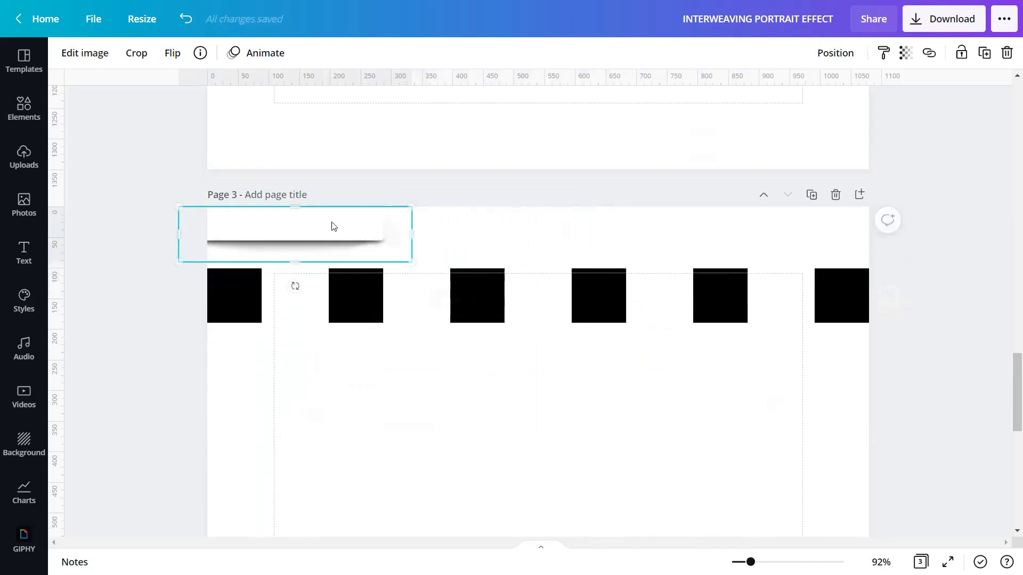
left_click_drag(290, 224, 289, 247)
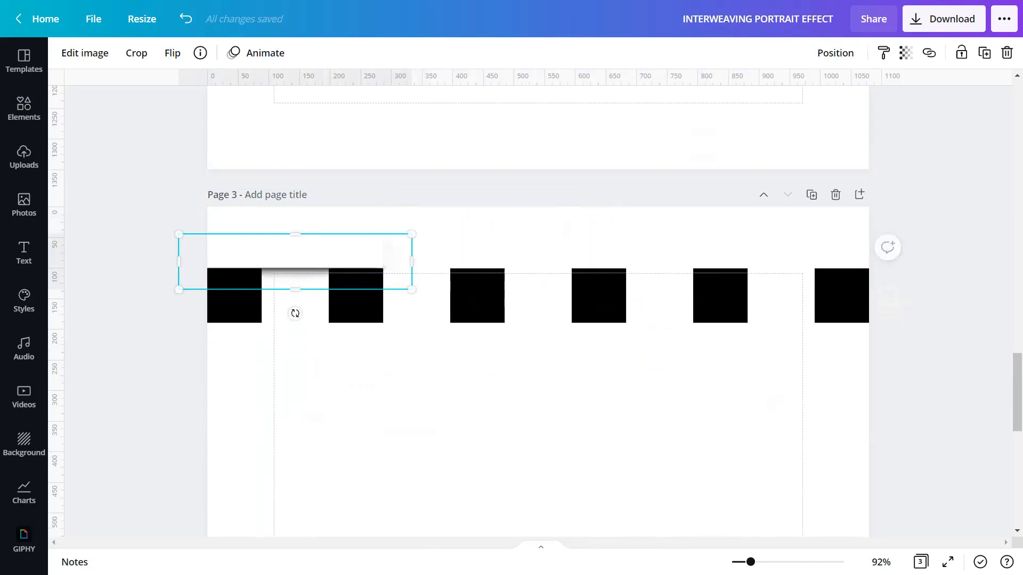
Duplicate the shadow over the third and fourth squares and scale the copy to about 359 by 85.
scroll(600, 299, "up", 5, "ctrl")
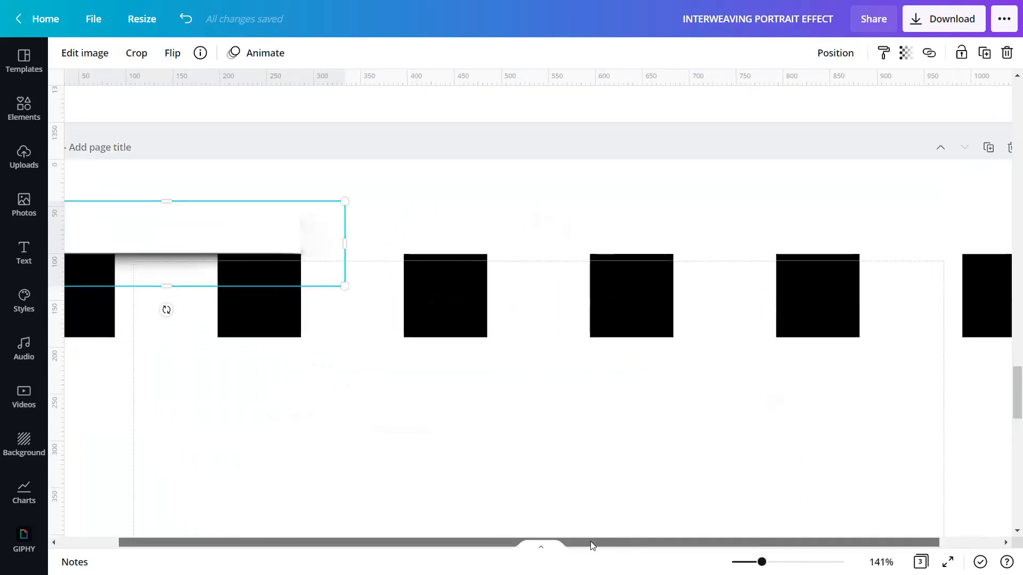
left_click_drag(590, 542, 530, 542)
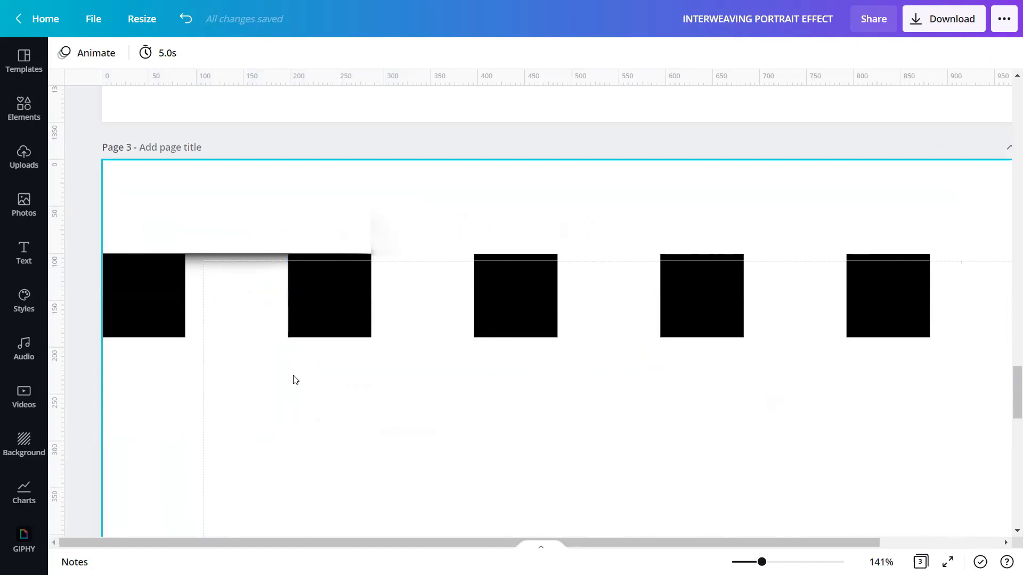
left_click(284, 252)
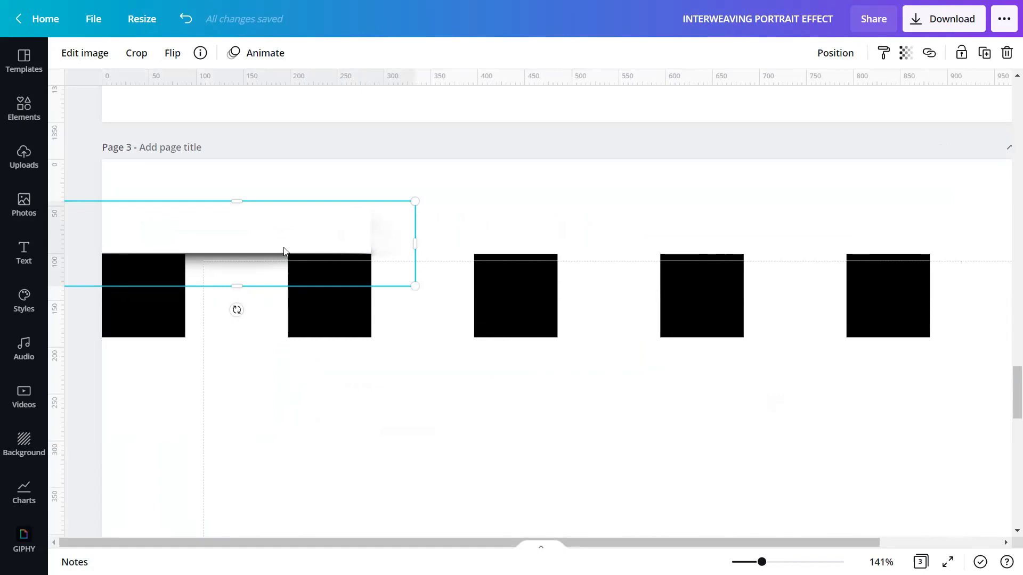
left_click_drag(340, 251, 673, 247)
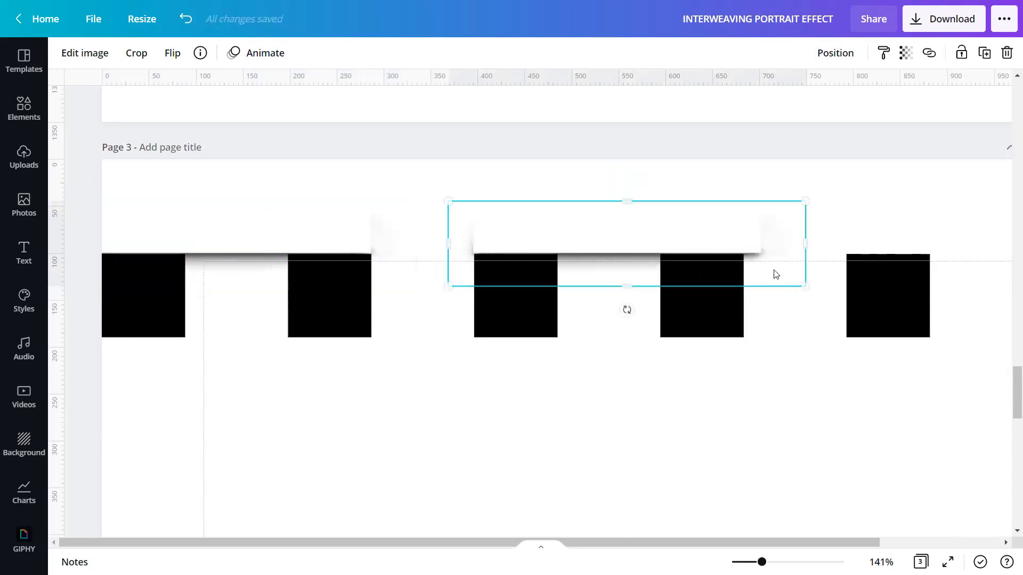
mouse_move(798, 284)
left_mouse_down()
mouse_move(777, 276)
mouse_move(784, 282)
left_mouse_up()
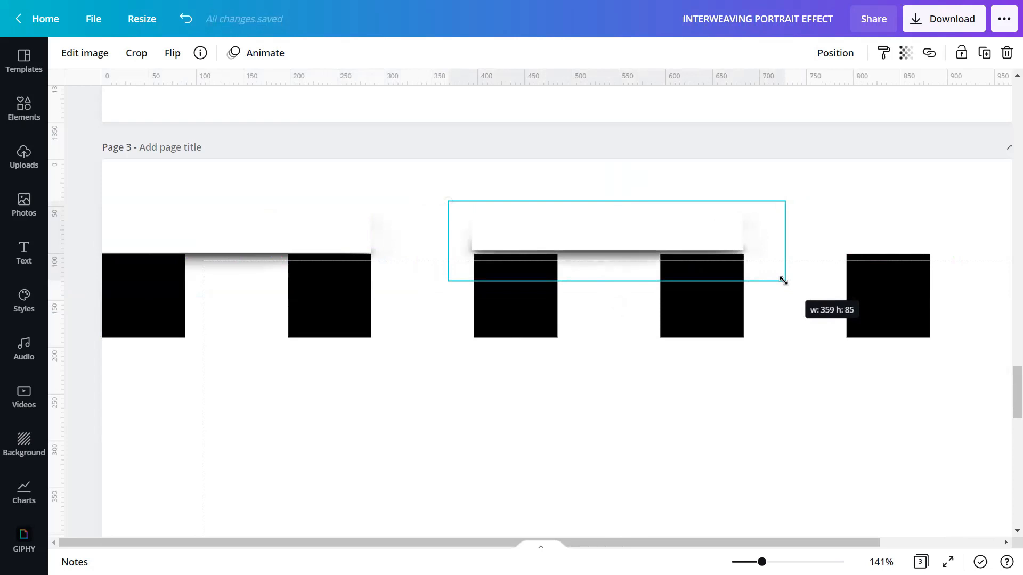
Nudge the shadow copy down to meet the squares' top edges and trim its size to the third square's left edge.
key("Down")
key("Down")
key("Down")
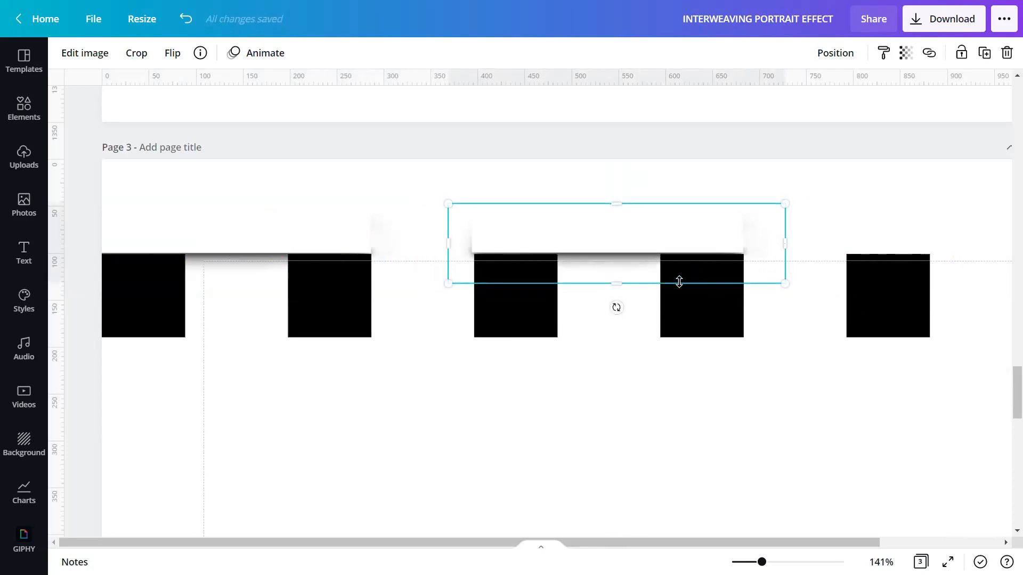
left_click_drag(452, 281, 455, 280)
left_click(636, 407)
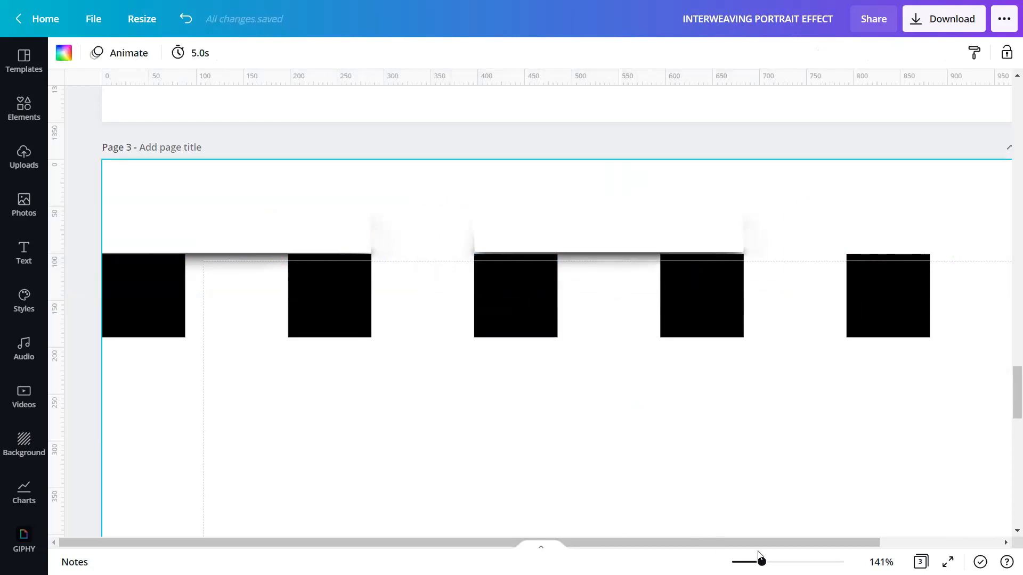
Duplicate the middle shadow and align the copy along the top edges of the fifth and sixth squares.
left_click_drag(767, 543, 889, 542)
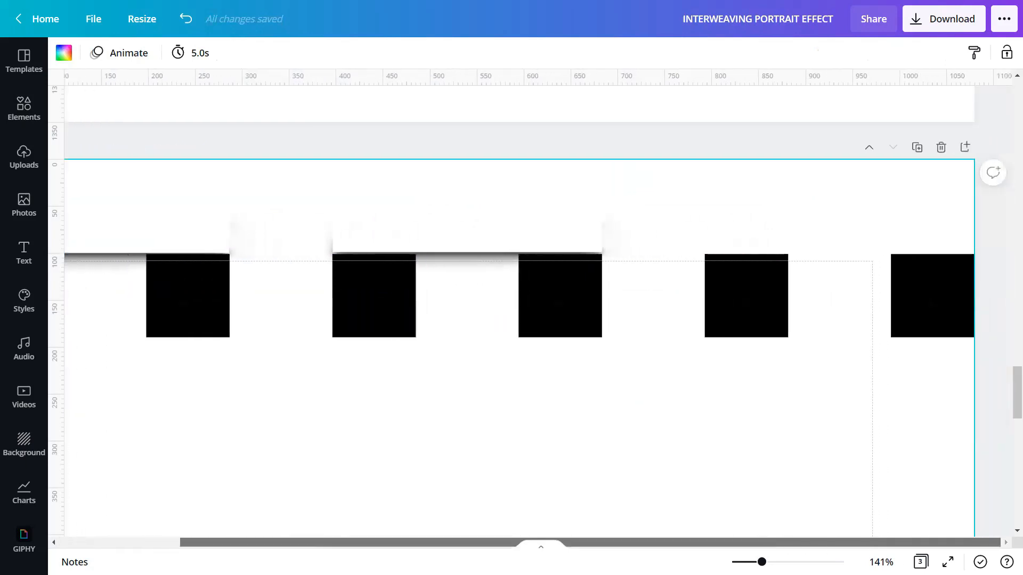
left_click(525, 245)
left_click_drag(525, 245, 895, 243)
key("Right")
key("Right")
key("Right")
key("Right")
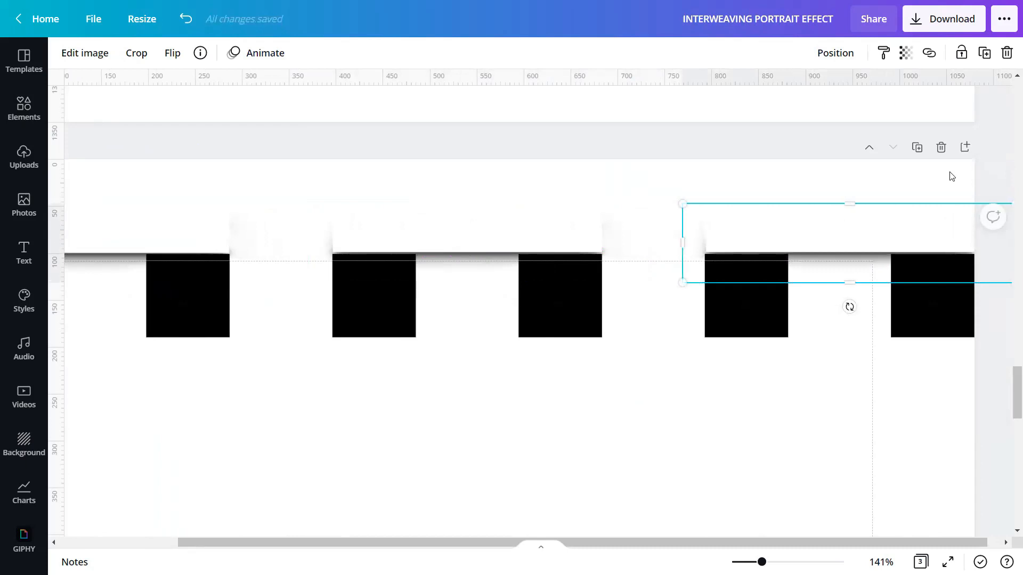
left_click(628, 464)
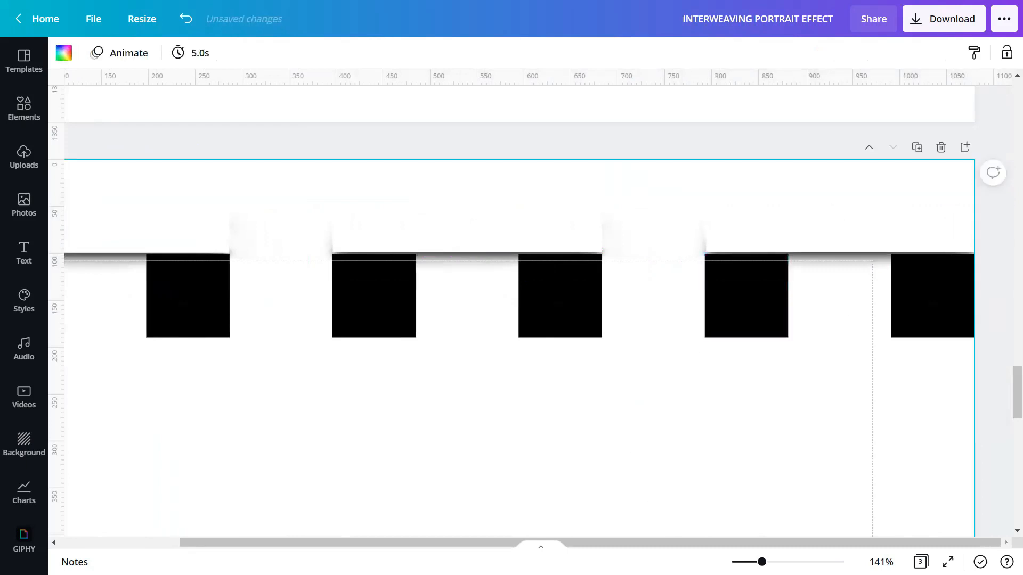
Move the vertically flipped shadow image from page 2 onto page 3, below the row of squares.
left_click_drag(761, 562, 752, 562)
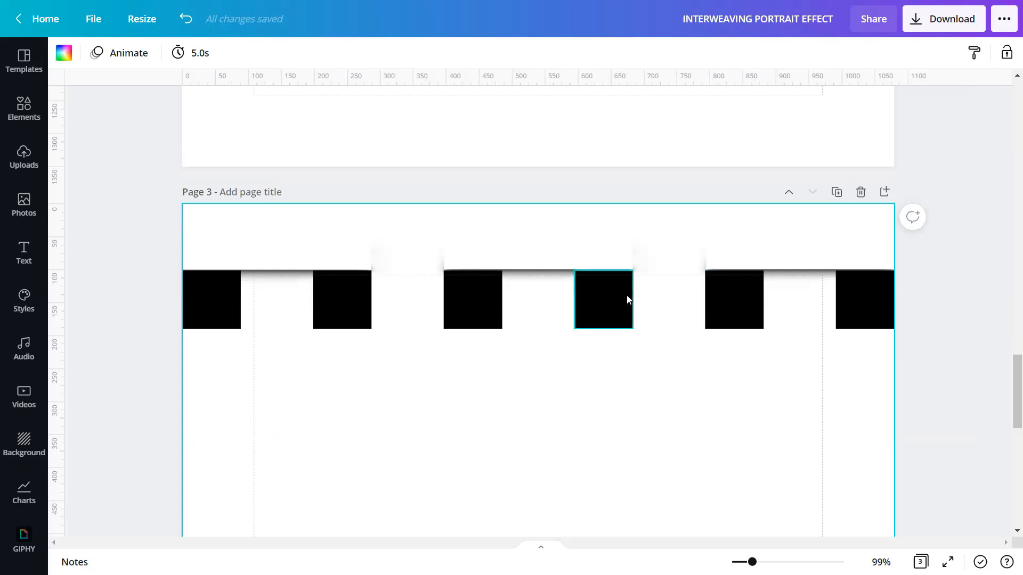
scroll(515, 250, "up", 5)
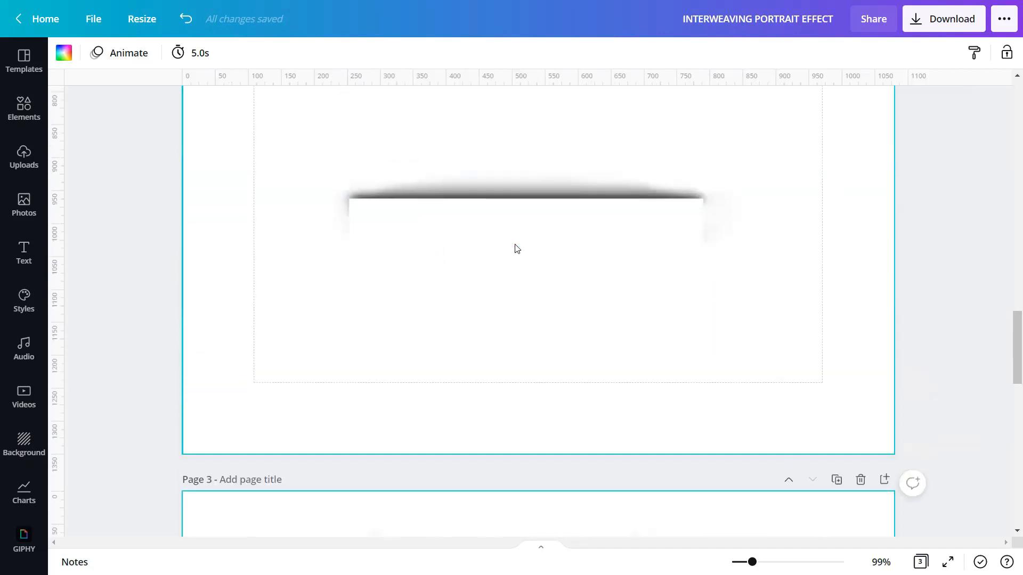
left_click_drag(502, 225, 504, 366)
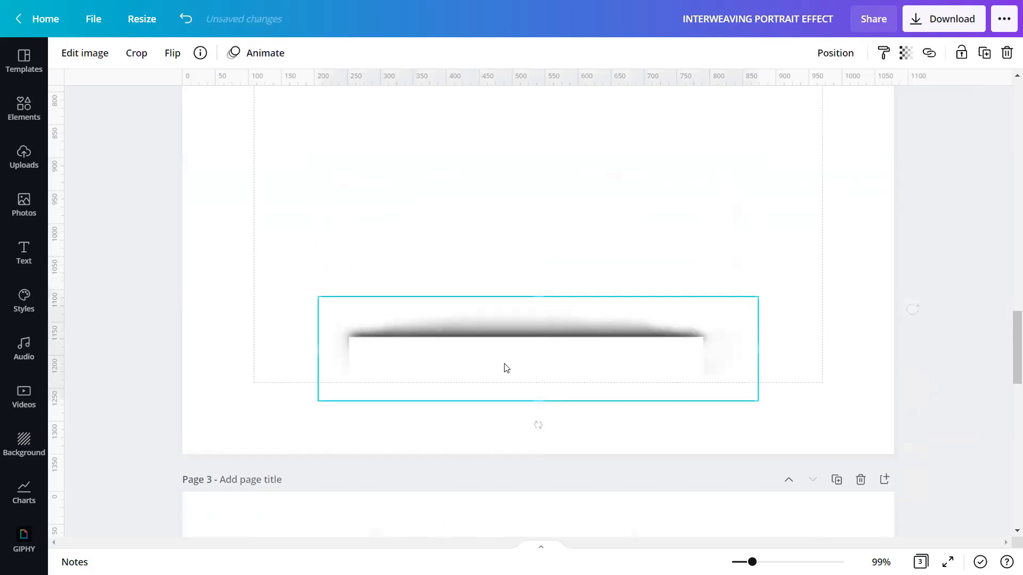
scroll(504, 367, "down", 4)
left_click_drag(500, 163, 475, 541)
scroll(479, 527, "down", 4)
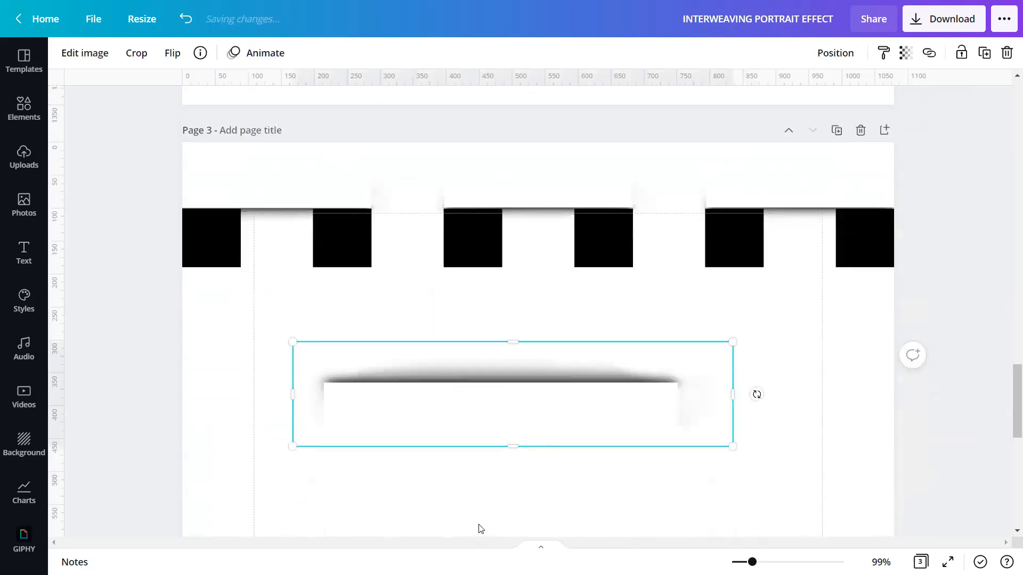
Scale down the flipped shadow and align it along the bottom edges of the second and third squares.
left_click_drag(727, 372, 557, 330)
left_click_drag(490, 302, 482, 203)
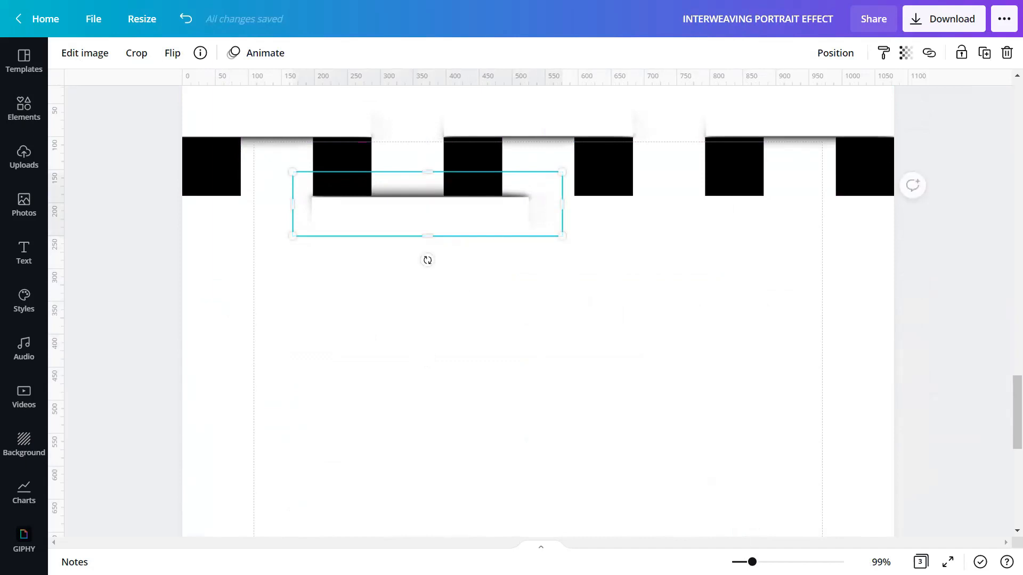
left_click_drag(753, 561, 763, 562)
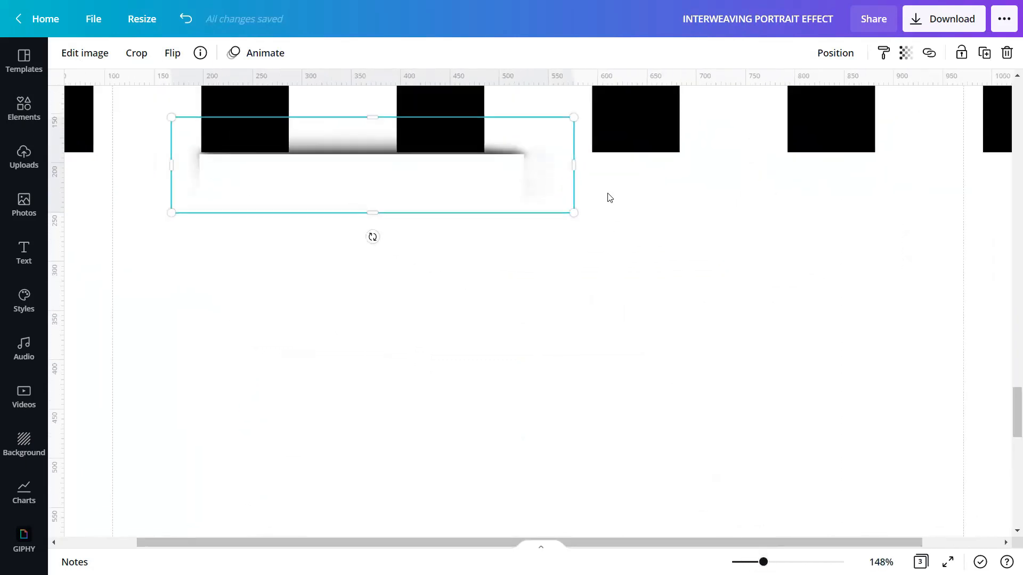
left_click_drag(573, 207, 524, 213)
left_click_drag(468, 177, 466, 177)
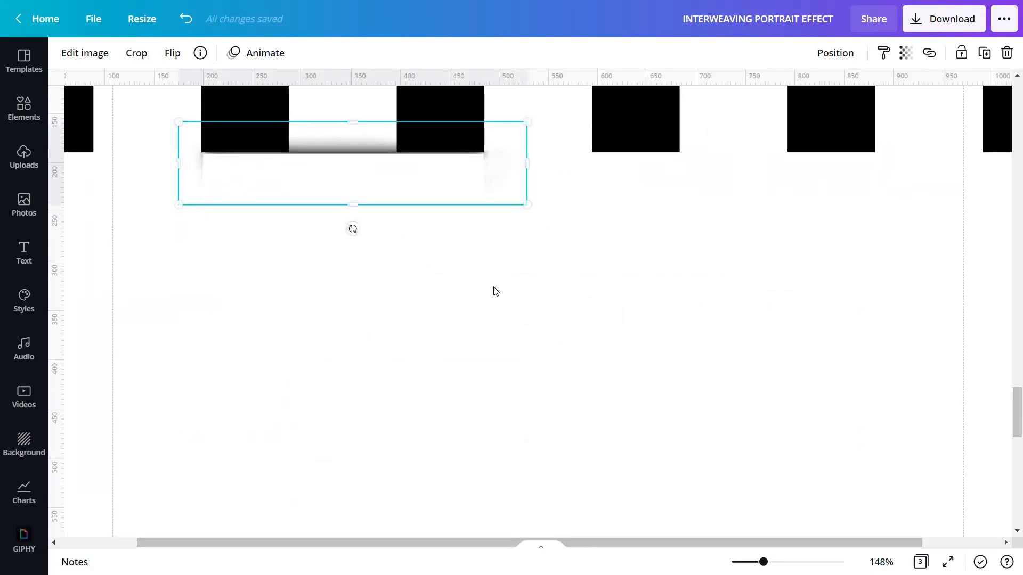
left_click(620, 532)
Duplicate the bottom shadow and align the copy along the bottom edges of the fourth and fifth squares.
left_click_drag(764, 562, 742, 562)
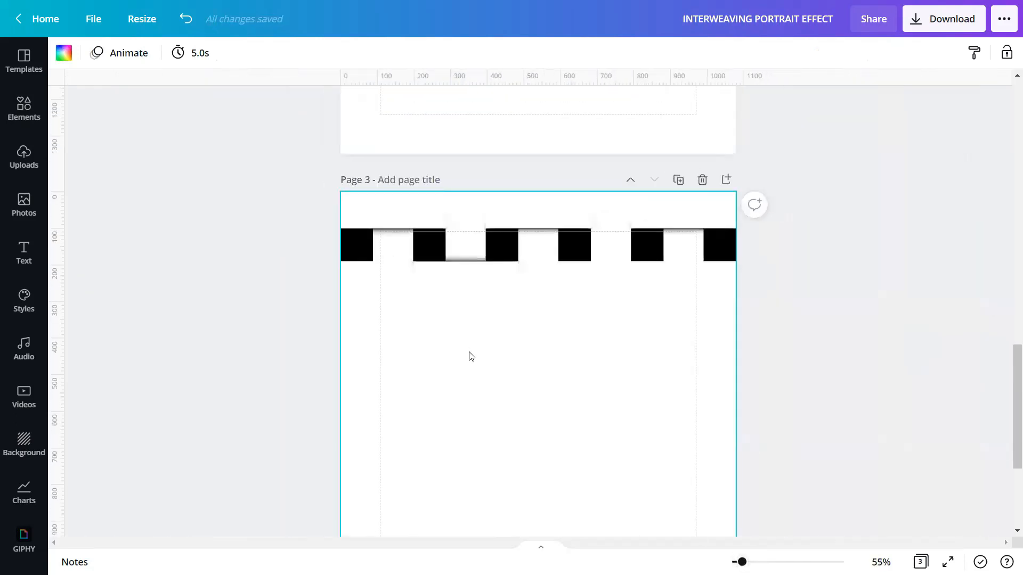
left_click(473, 269)
left_click_drag(472, 269, 618, 270)
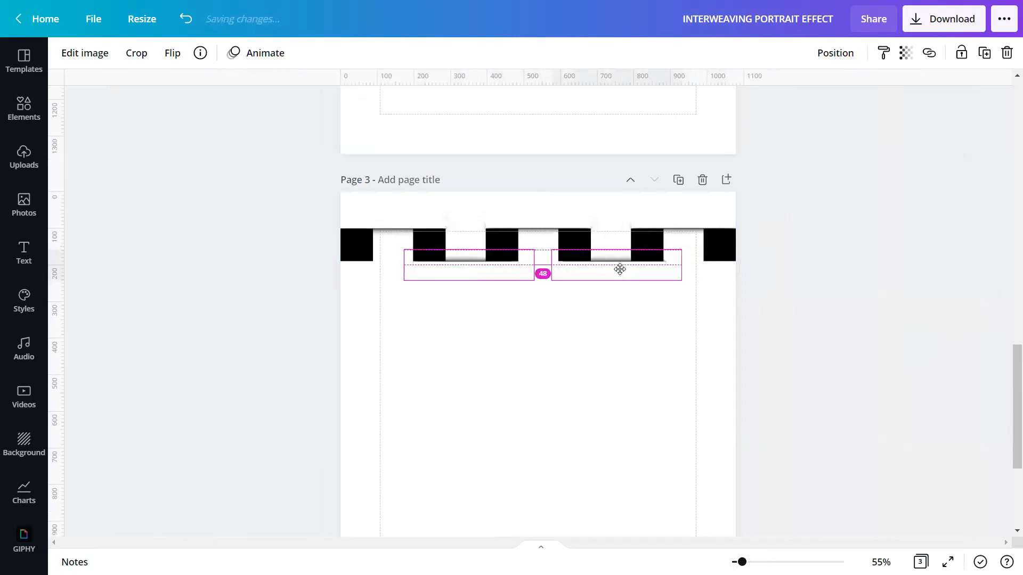
left_click_drag(742, 562, 756, 562)
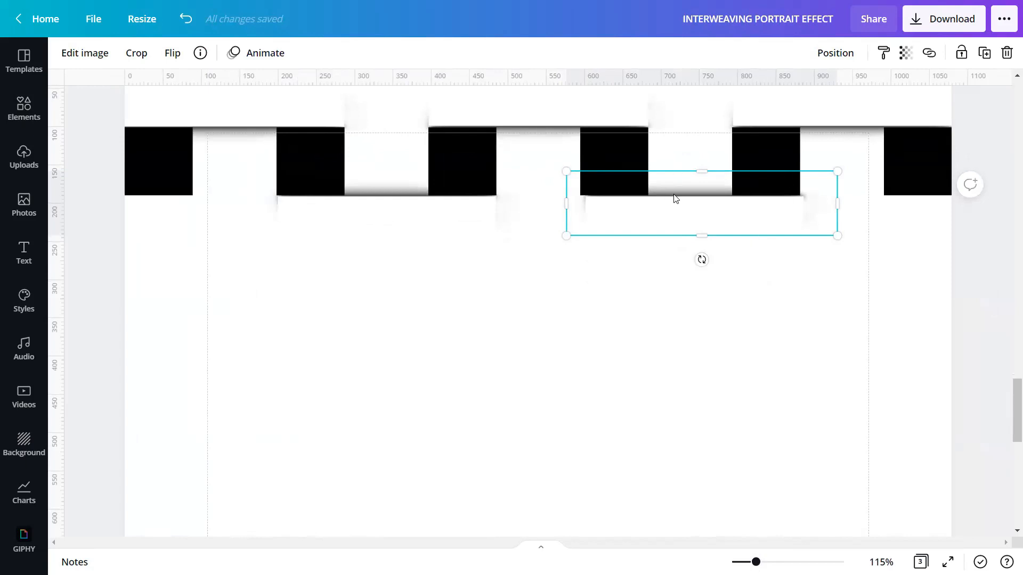
left_click_drag(674, 199, 666, 192)
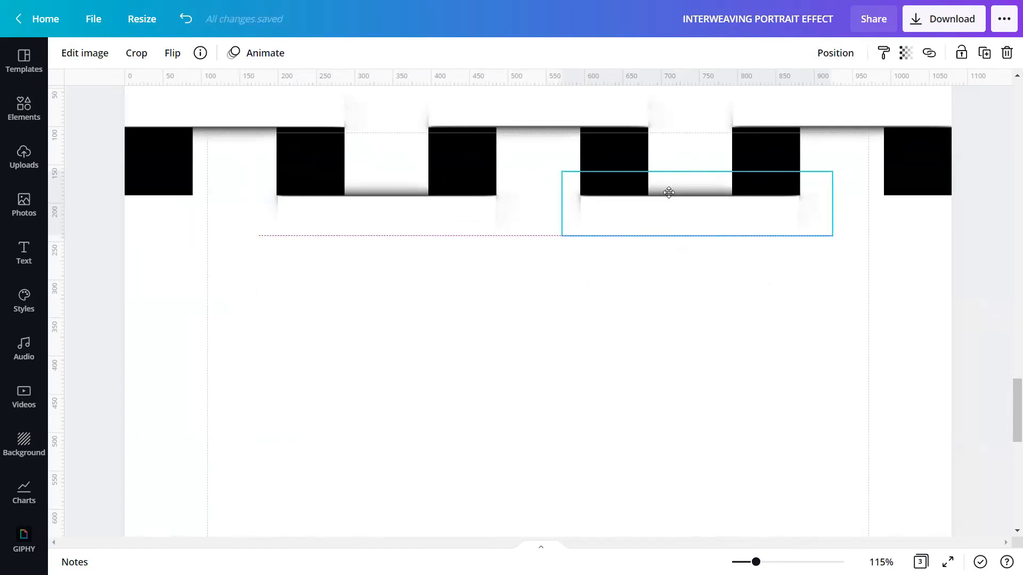
left_click(634, 318)
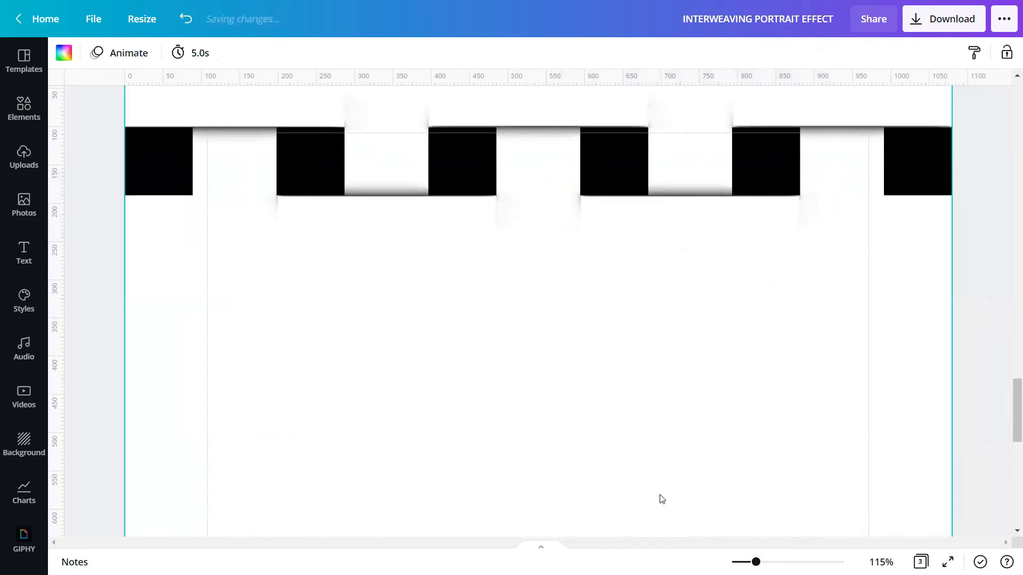
Group all the squares and shadows on page 3 into a single row.
left_click_drag(756, 562, 747, 562)
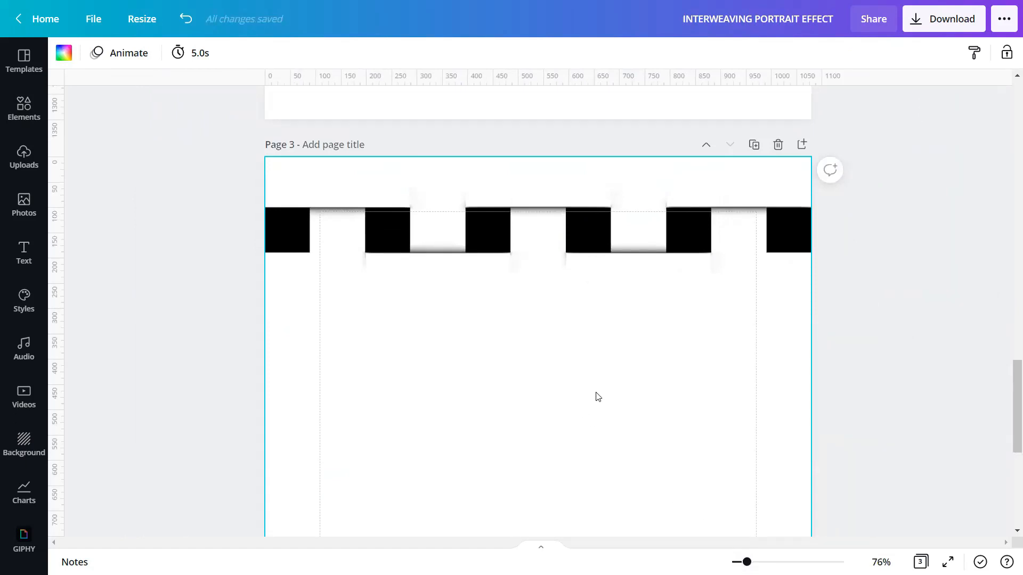
left_click_drag(852, 259, 135, 156)
left_click(777, 56)
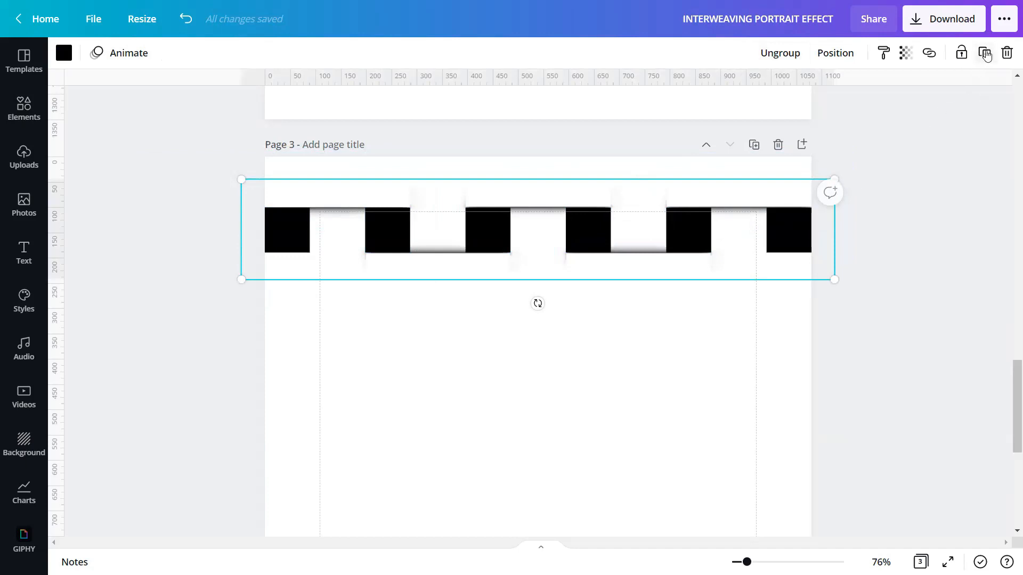
Duplicate the grouped row and place the copy directly below, horizontally aligned with the original.
left_click(985, 53)
left_click_drag(552, 252, 547, 331)
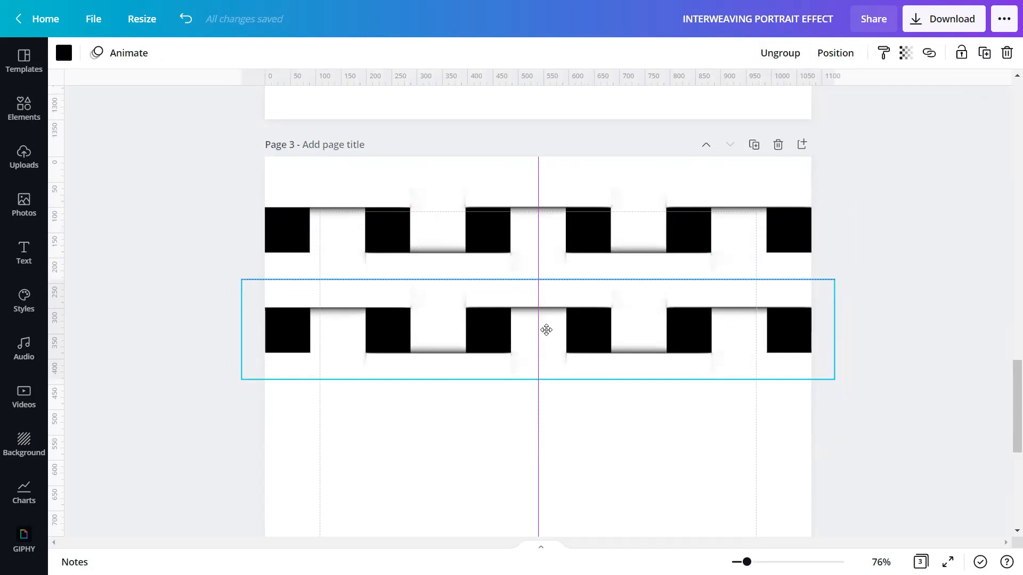
left_click_drag(547, 330, 547, 330)
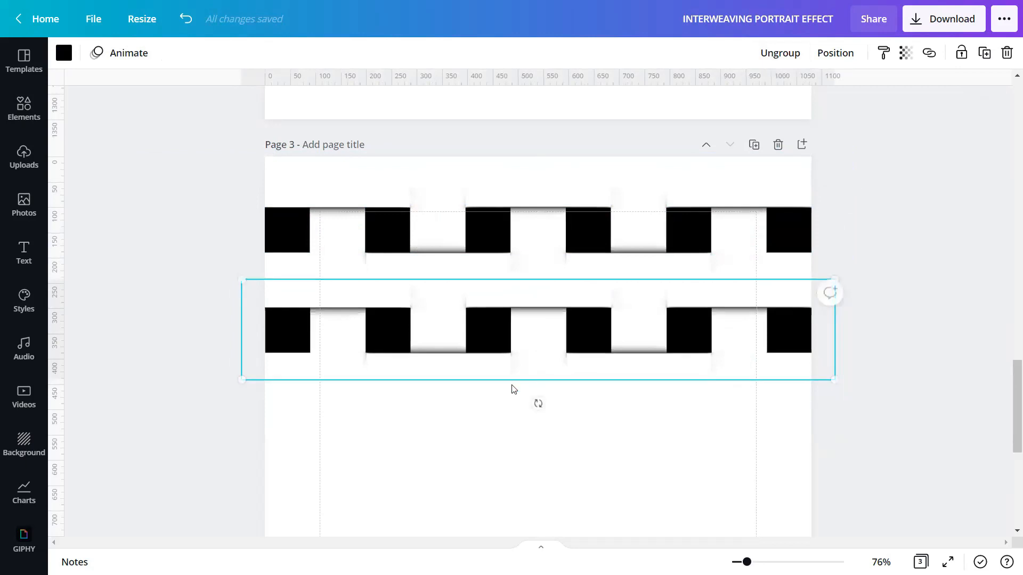
left_click(512, 421)
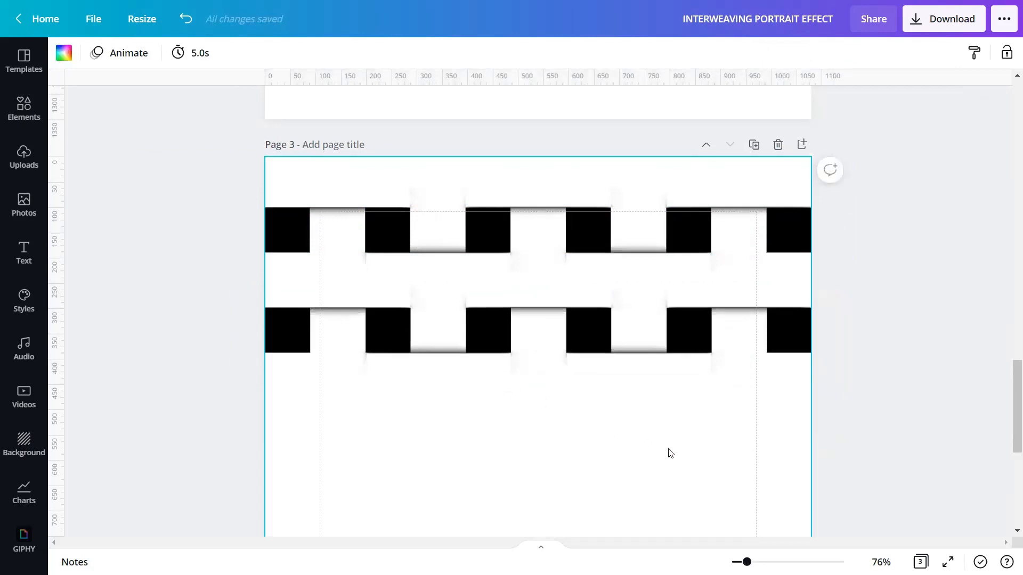
Duplicate the row twice more and stack the copies below as the third and fourth rows.
left_click(686, 304)
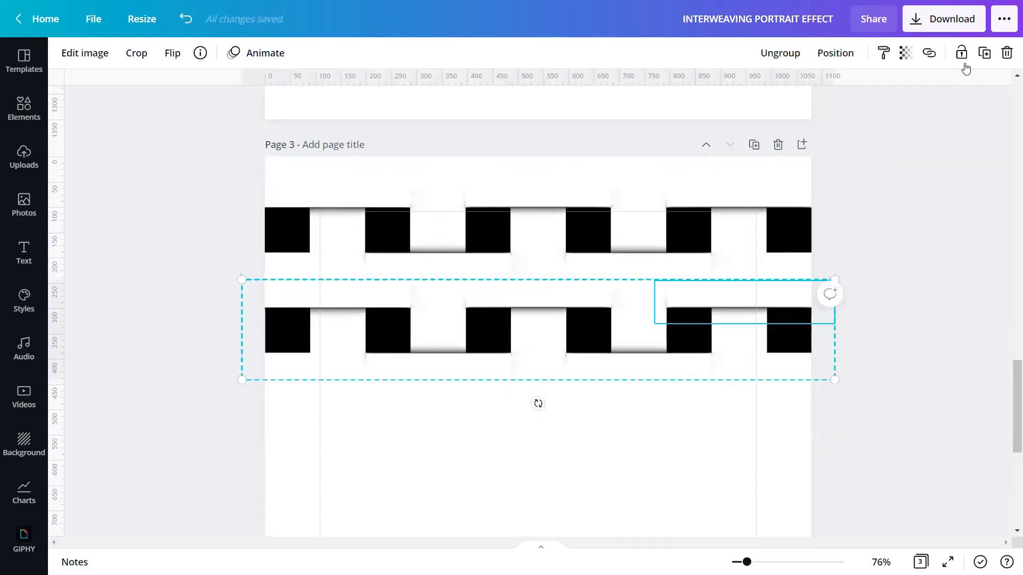
left_click(985, 53)
scroll(575, 309, "down", 3)
left_click_drag(556, 198, 545, 285)
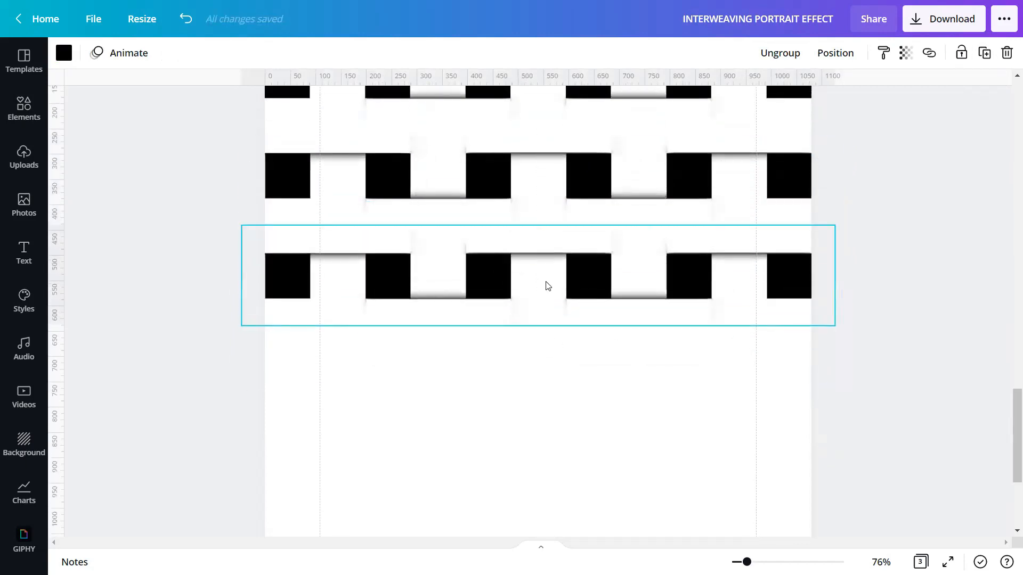
left_click(985, 53)
left_click_drag(600, 304, 591, 386)
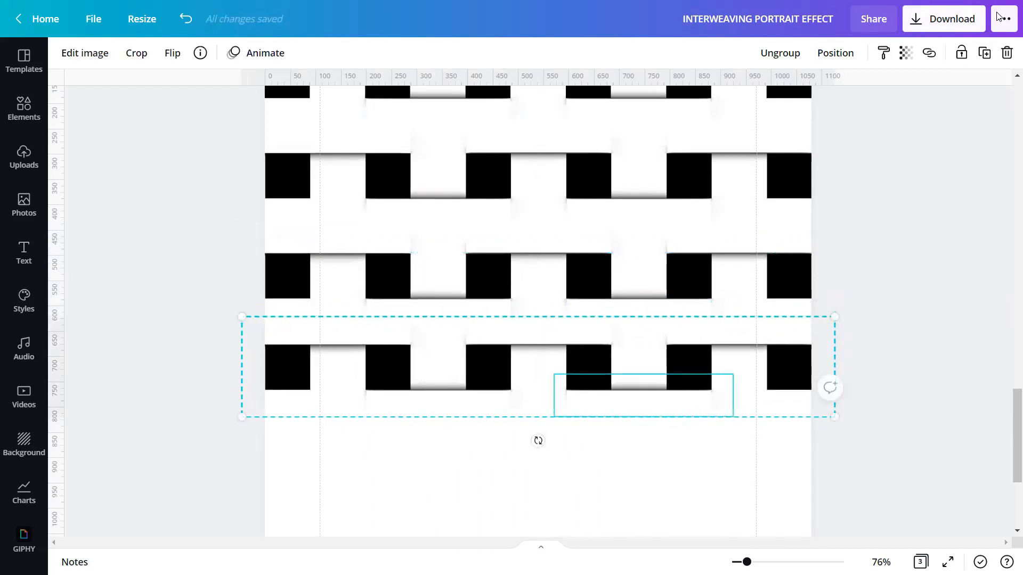
Add a fifth and a sixth row by duplicating the lowest row and stacking each copy below it.
left_click(983, 57)
left_click_drag(622, 247, 603, 326)
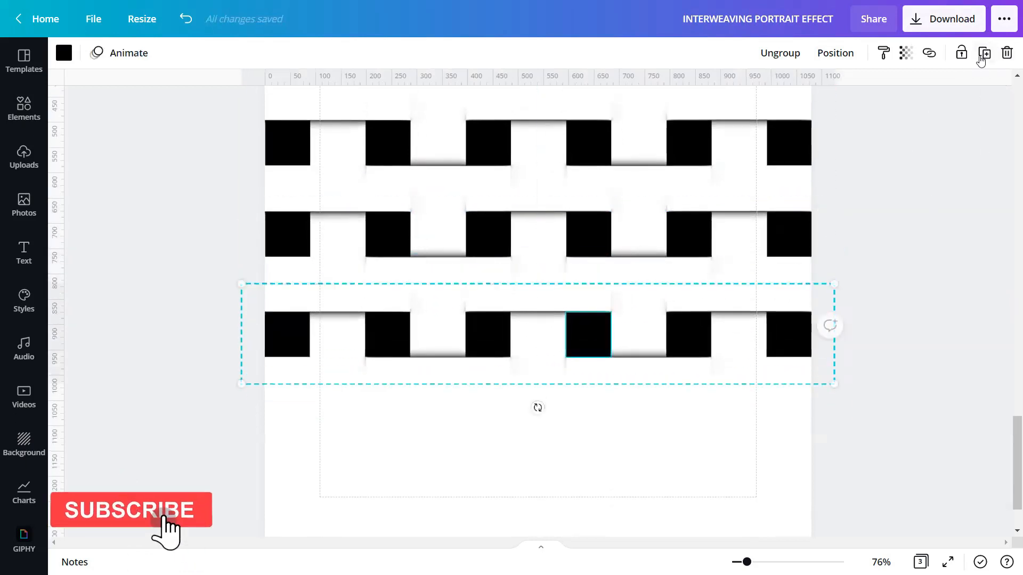
left_click(983, 57)
left_click_drag(674, 242, 658, 343)
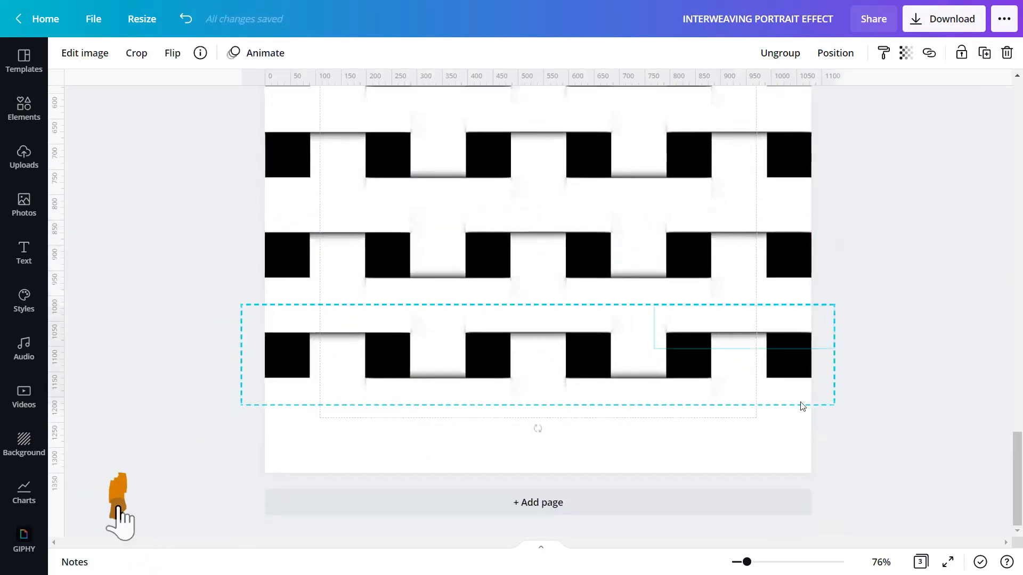
Move all six rows up together to make room for one more row at the foot of page 3.
left_click_drag(747, 562, 738, 562)
scroll(750, 501, "down", 5)
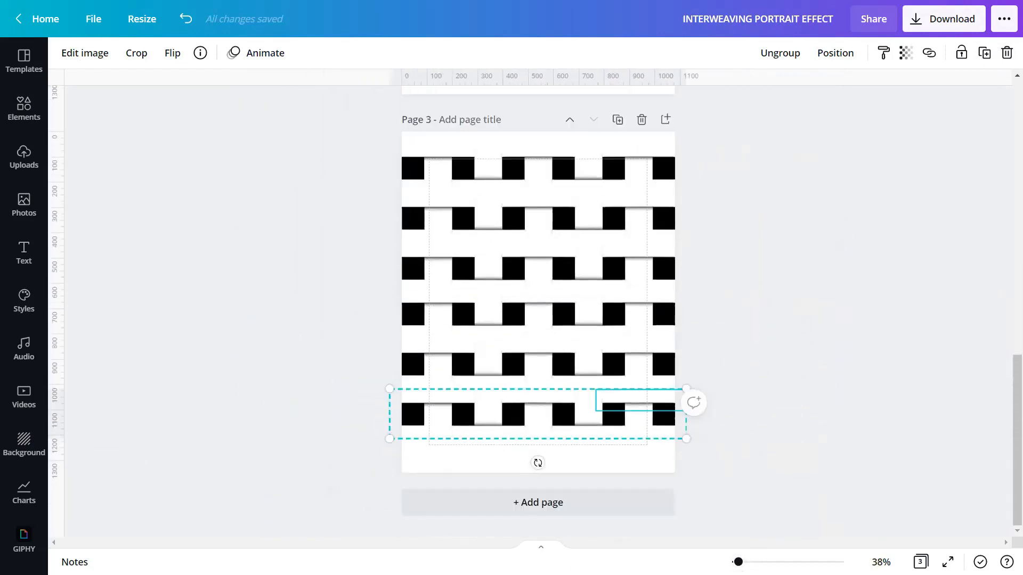
left_click(752, 432)
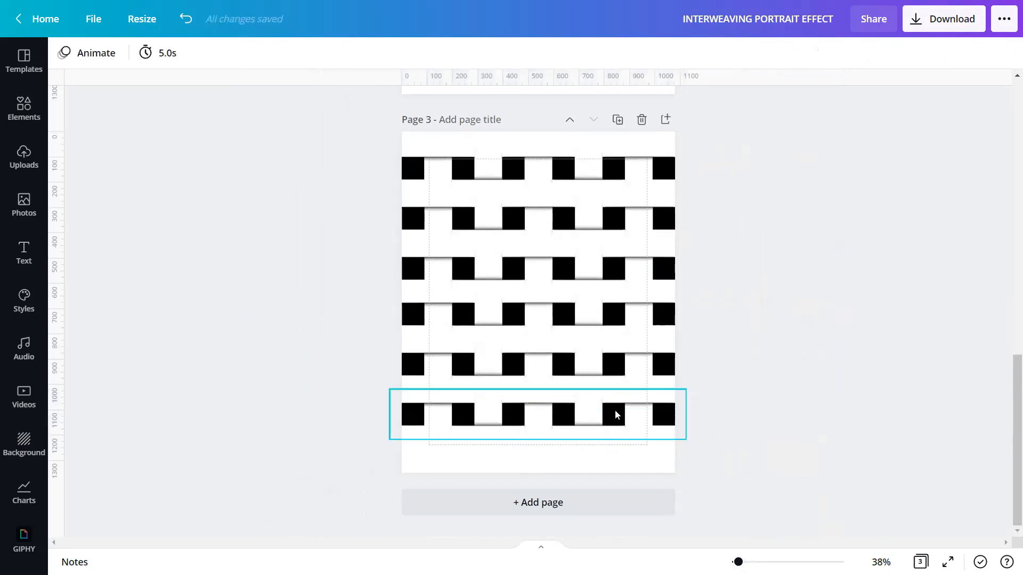
left_click_drag(705, 438, 486, 212)
left_click(649, 448)
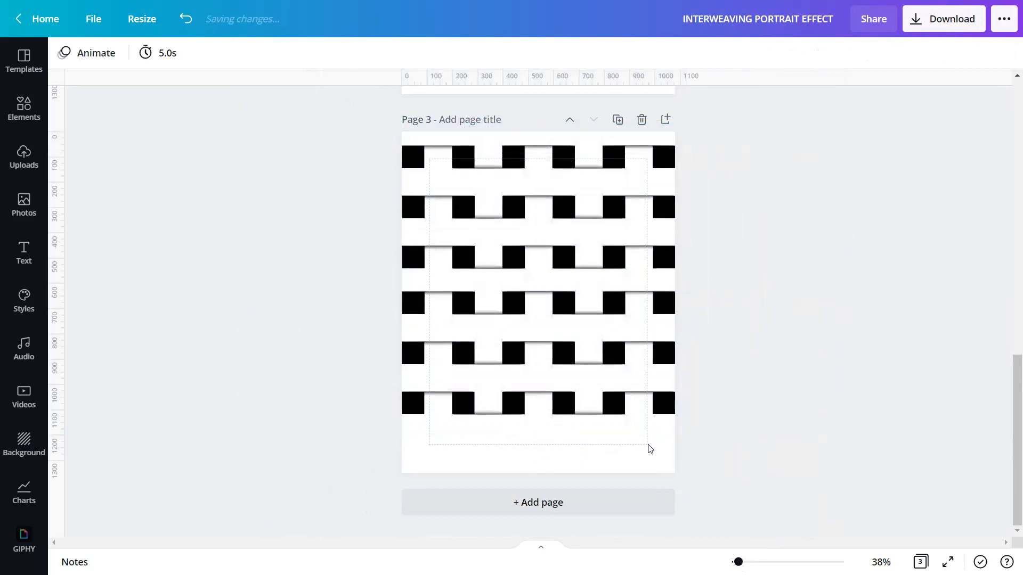
Duplicate the sixth row and align the copy below it at the foot of the page.
left_click(609, 425)
left_click(985, 52)
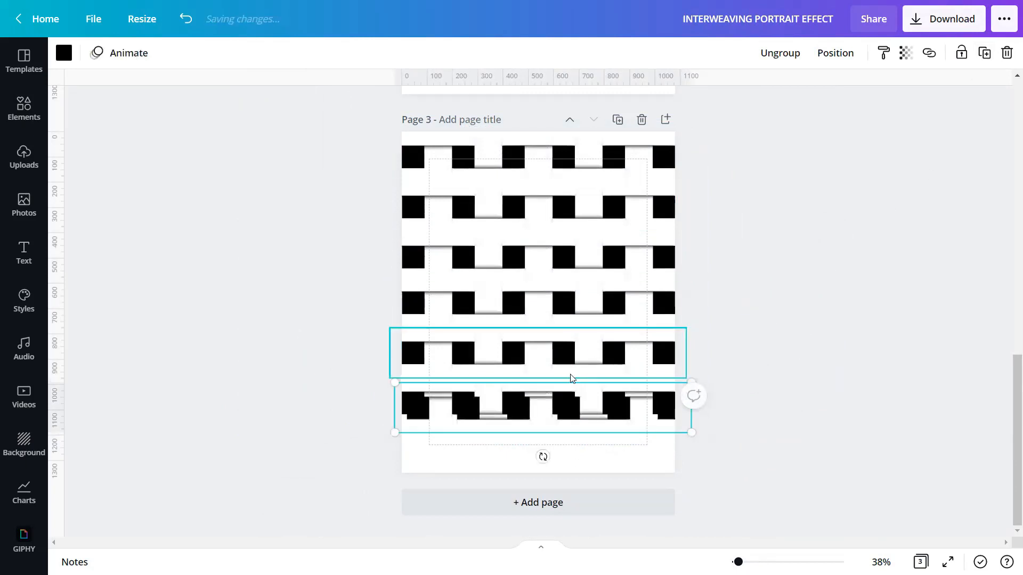
left_click_drag(553, 418, 558, 443)
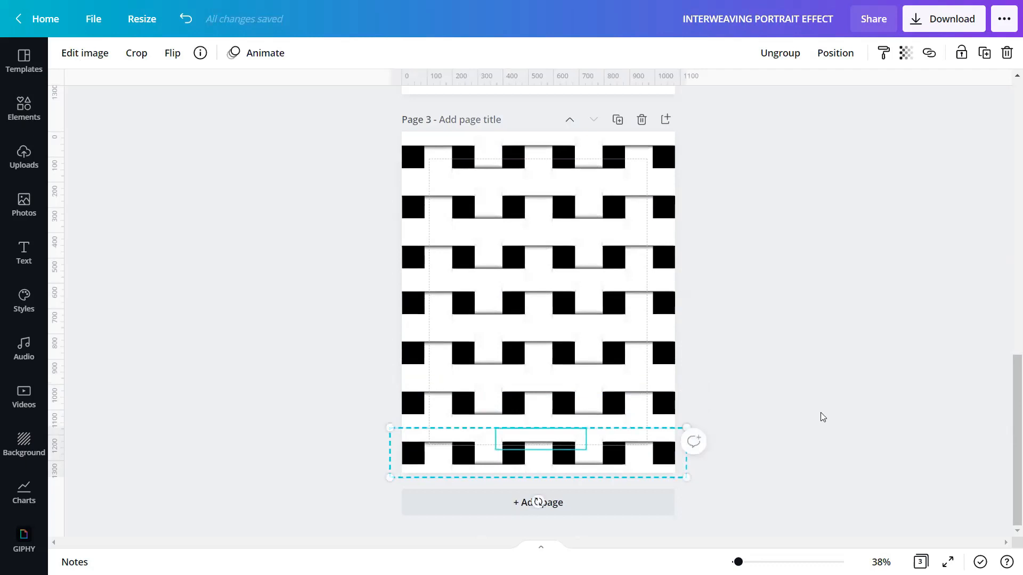
Even out the vertical spacing of all seven rows with Tidy up.
left_click(744, 475)
left_click_drag(735, 477, 301, 115)
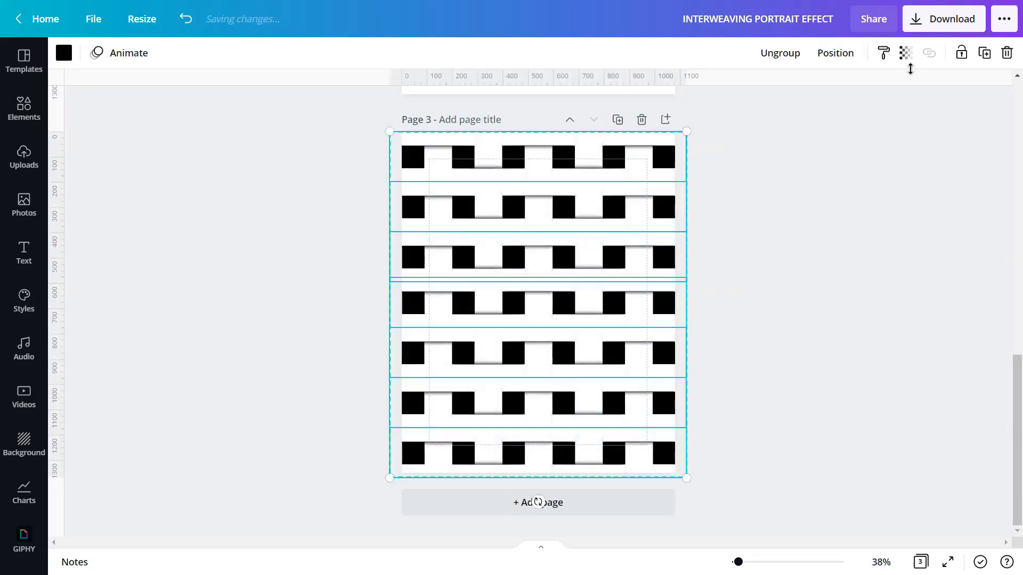
left_click(829, 53)
left_click(676, 312)
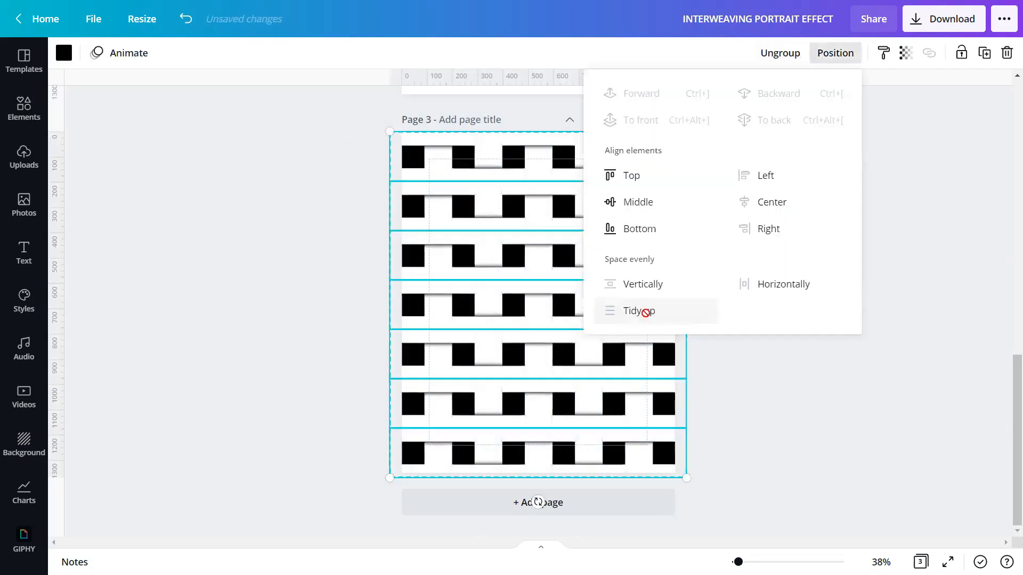
left_click(725, 436)
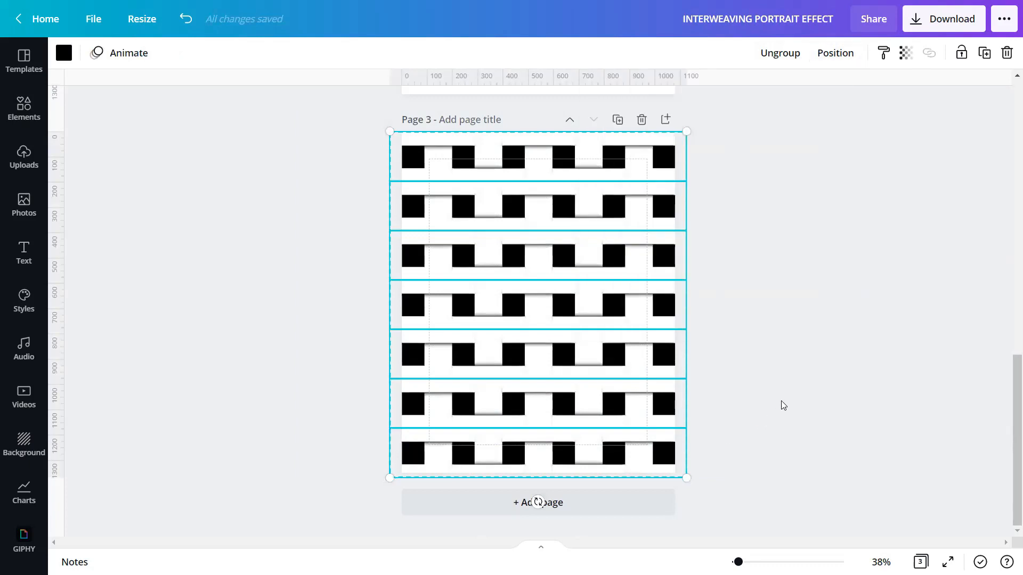
left_click(756, 527)
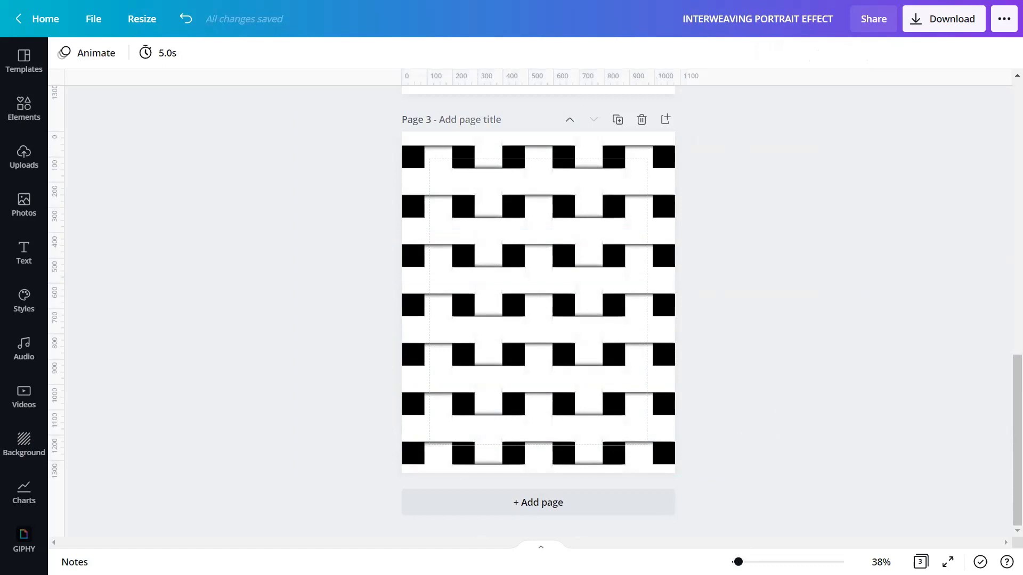
Check the woven pattern on page 3 in full-screen view.
left_click(948, 562)
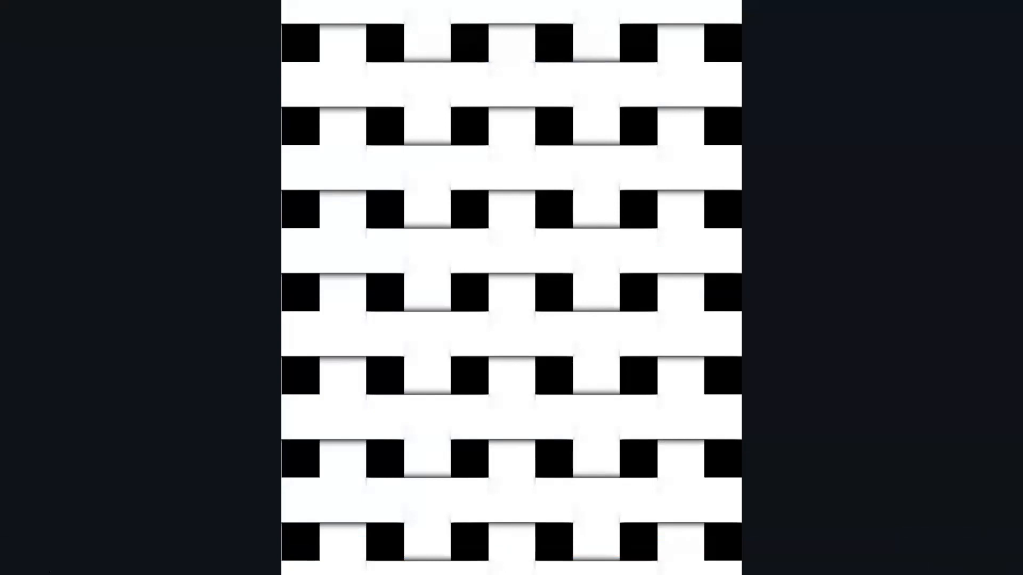
key("Escape")
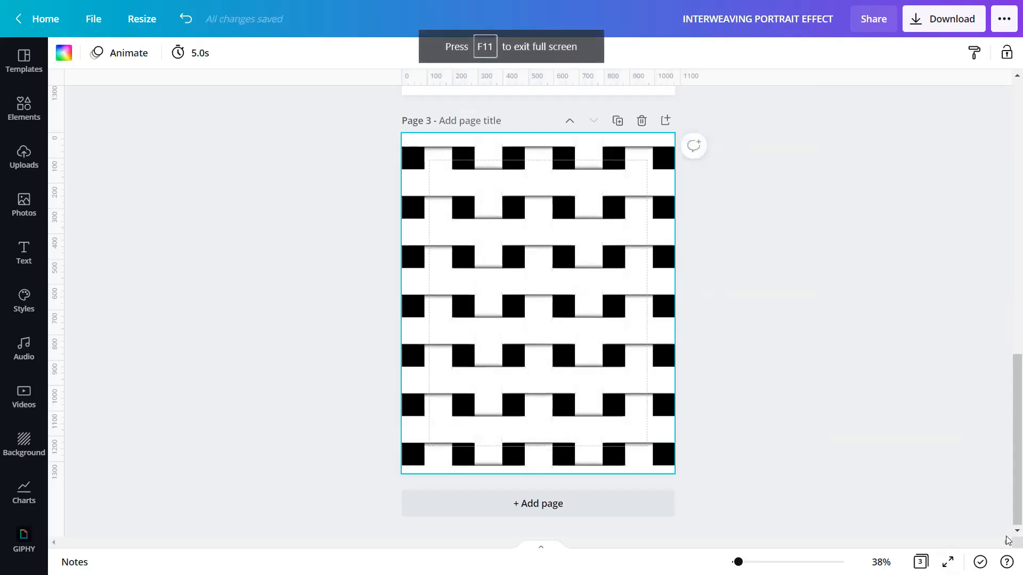
left_click(793, 395)
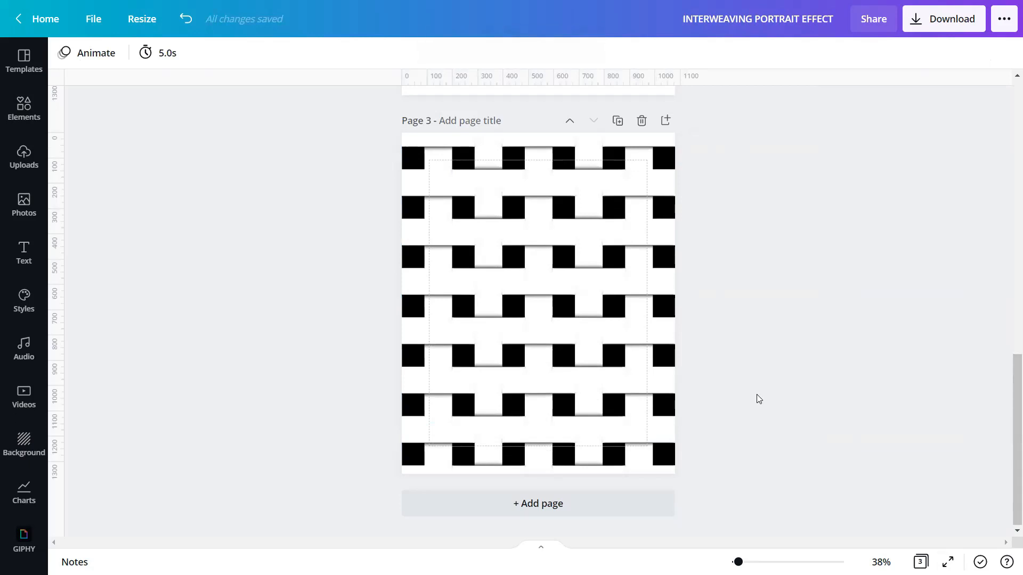
Duplicate page 3 and rotate all seven rows on the copy 90 degrees clockwise into vertical strips.
left_click(617, 121)
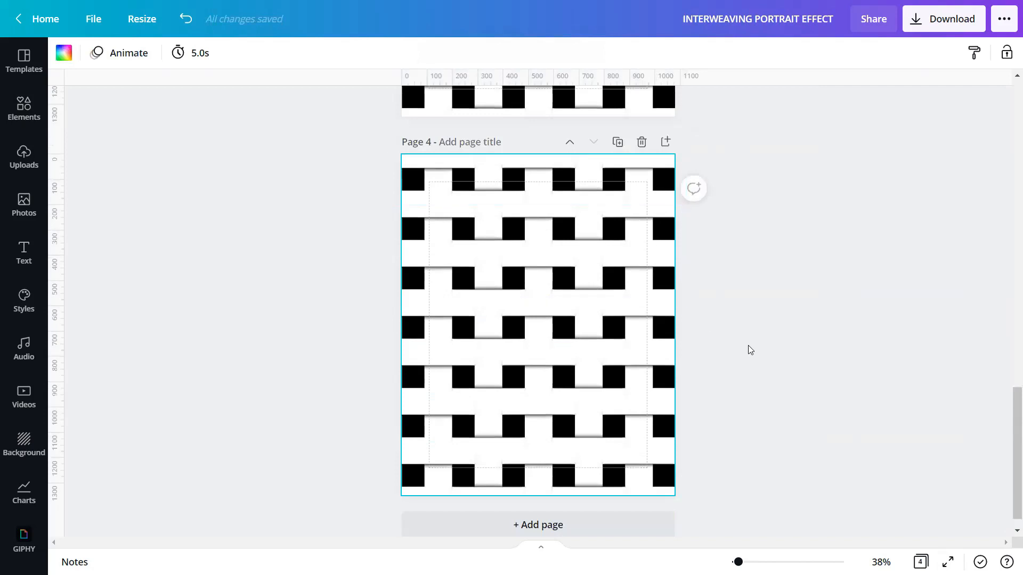
left_click(748, 347)
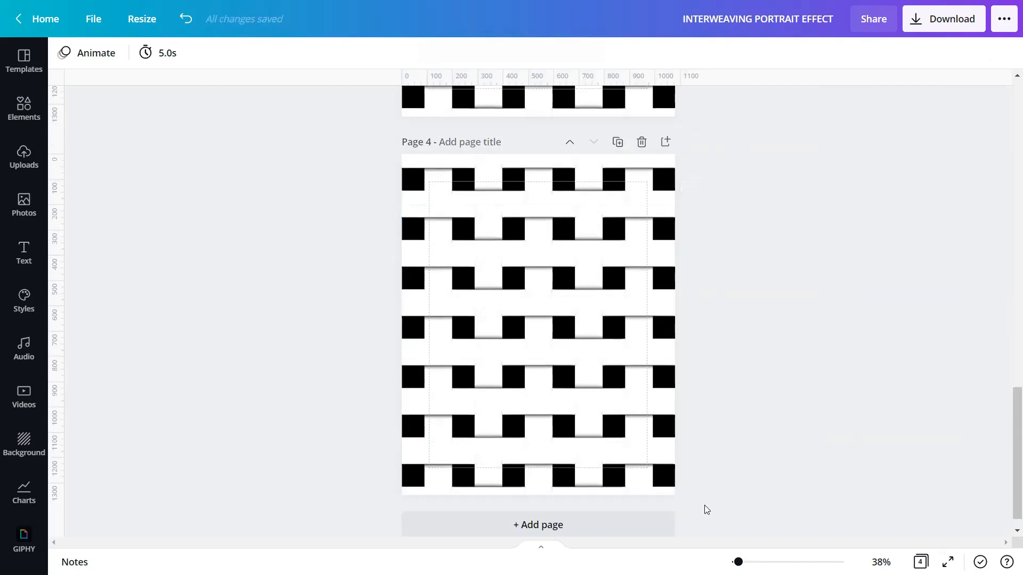
left_click_drag(705, 505, 370, 149)
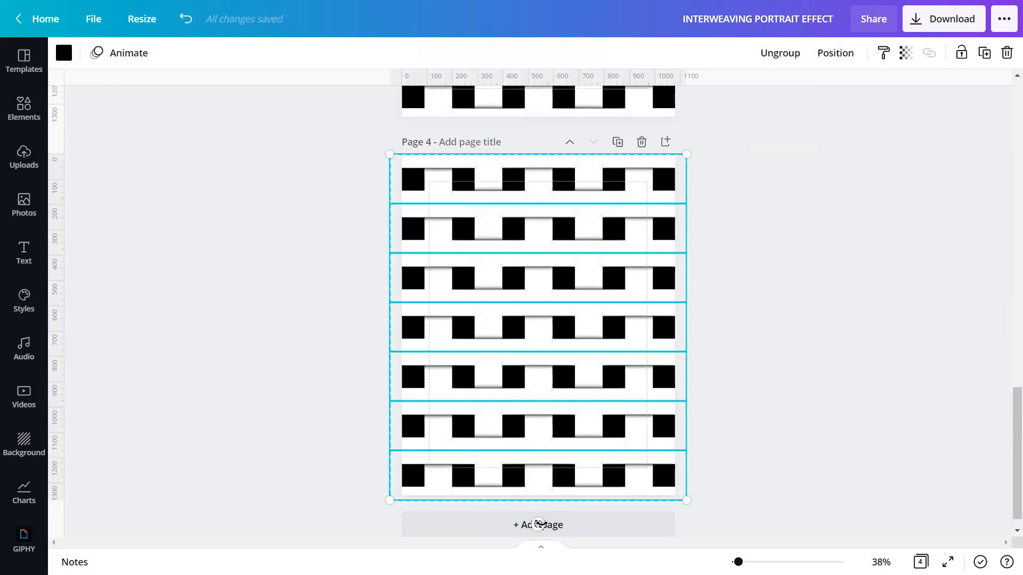
left_click_drag(539, 524, 385, 329)
Enlarge the rotated strips on page 4 beyond the page edges and center them over the page.
left_click_drag(463, 328, 439, 288)
left_click_drag(697, 463, 742, 518)
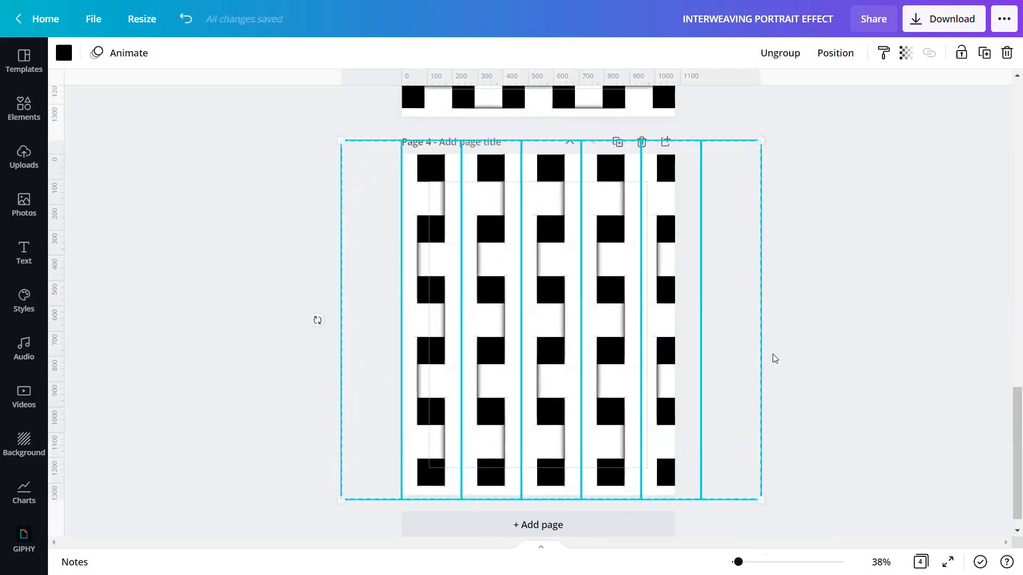
left_click_drag(599, 230, 586, 234)
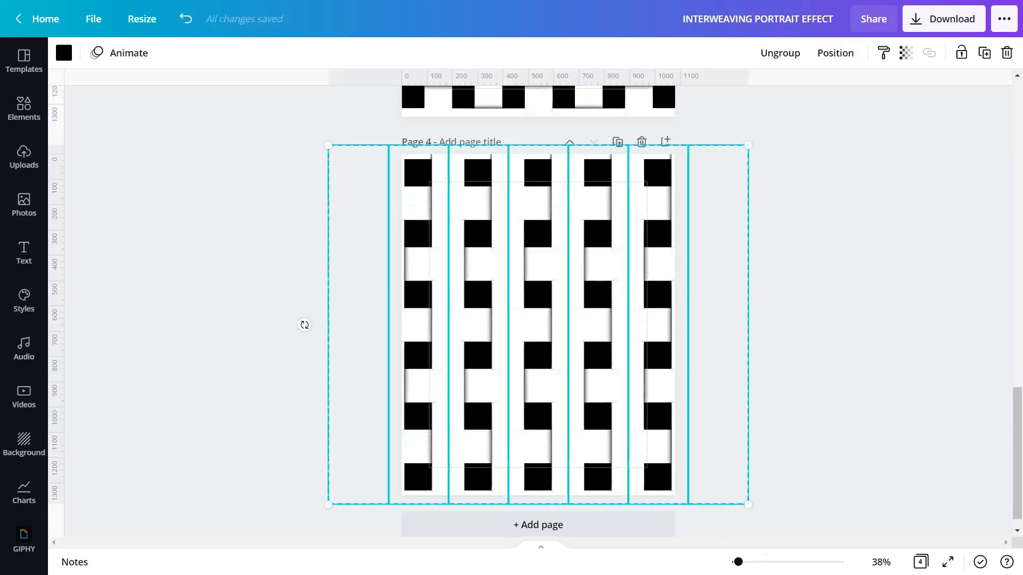
Preview the vertical pattern on page 4 in full-screen view and duplicate the page as page 5.
left_click(948, 562)
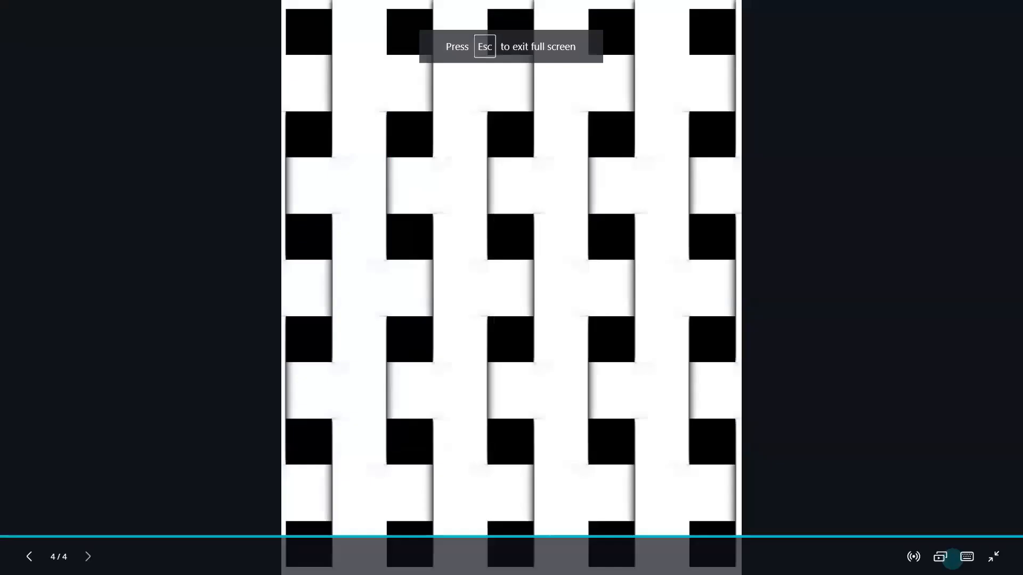
key("Escape")
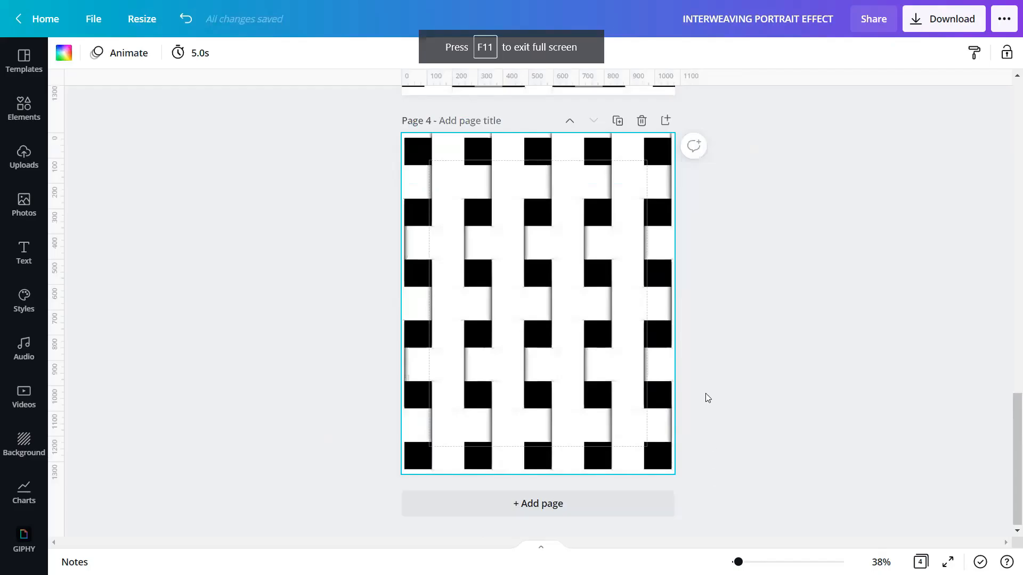
left_click(618, 121)
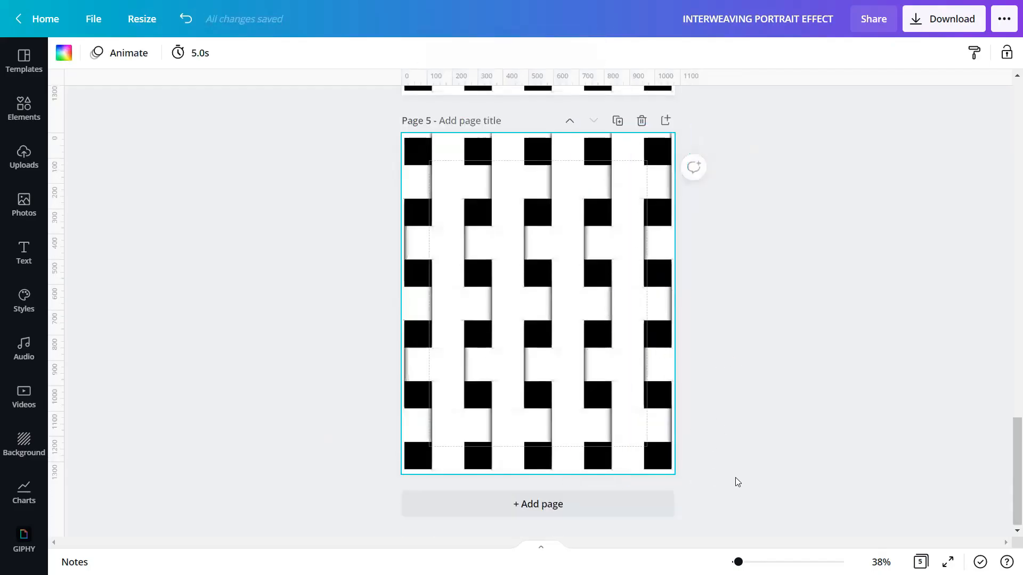
Rotate all strips on page 5 about 45 degrees clockwise, enlarge them and position them so the diagonal weave covers the page.
left_click_drag(731, 498, 348, 141)
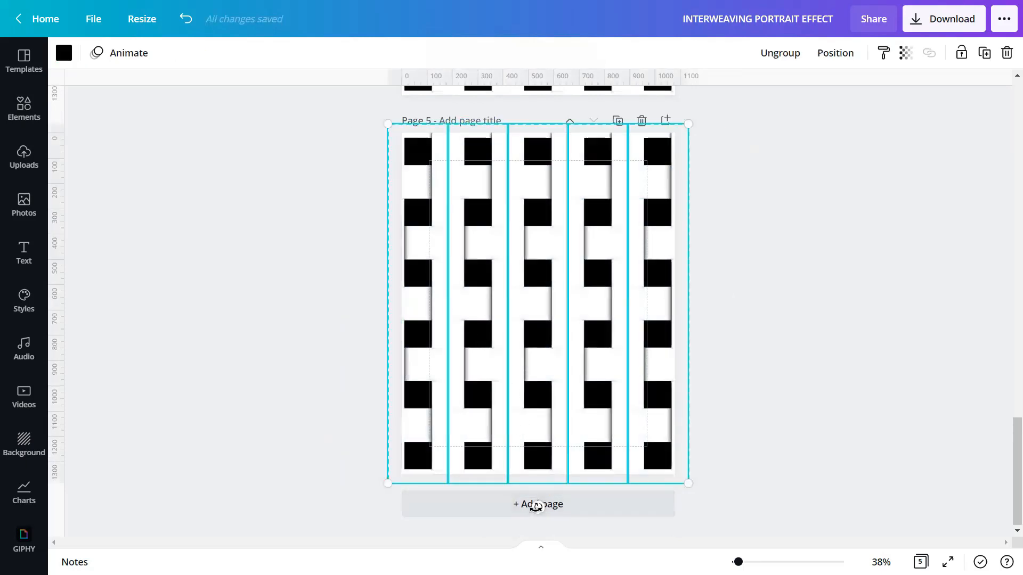
left_click_drag(537, 506, 422, 414)
scroll(515, 445, "down", 1)
left_click_drag(519, 503, 475, 555)
scroll(575, 160, "up", 1)
left_click_drag(556, 97, 589, 27)
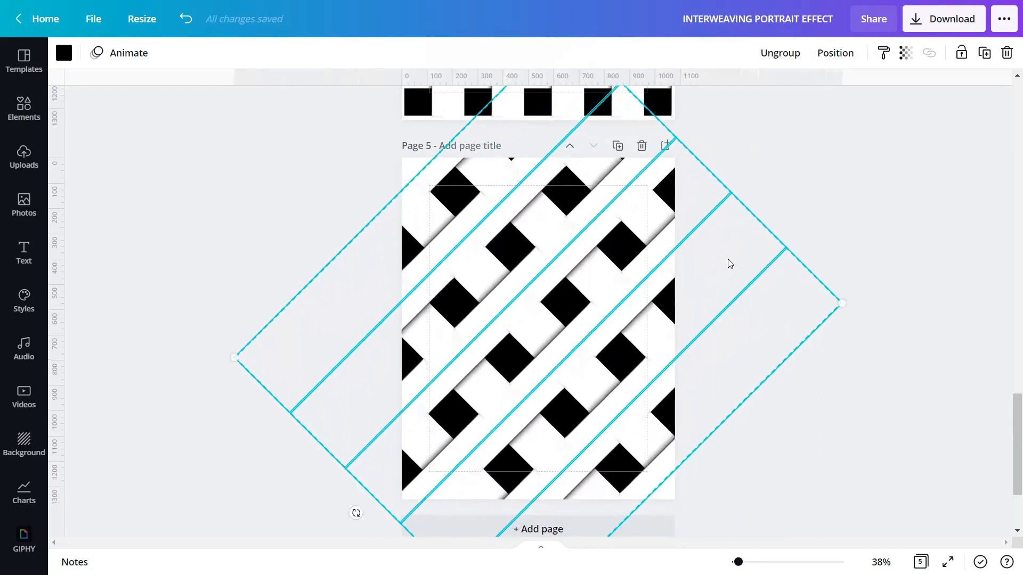
left_click_drag(580, 328, 579, 327)
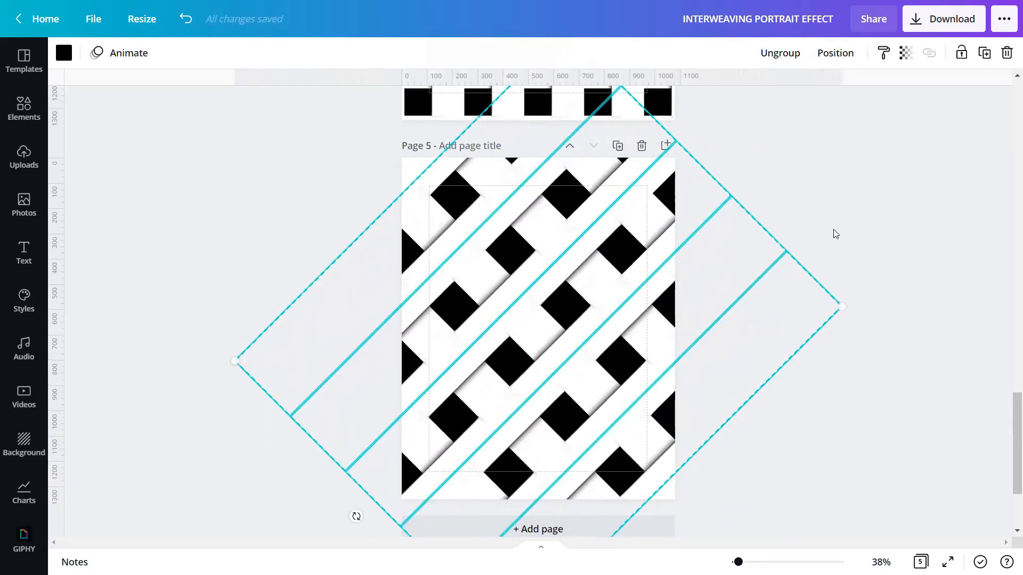
Check the diagonal woven pattern on page 5 in full-screen view.
left_click(900, 511)
left_click(948, 562)
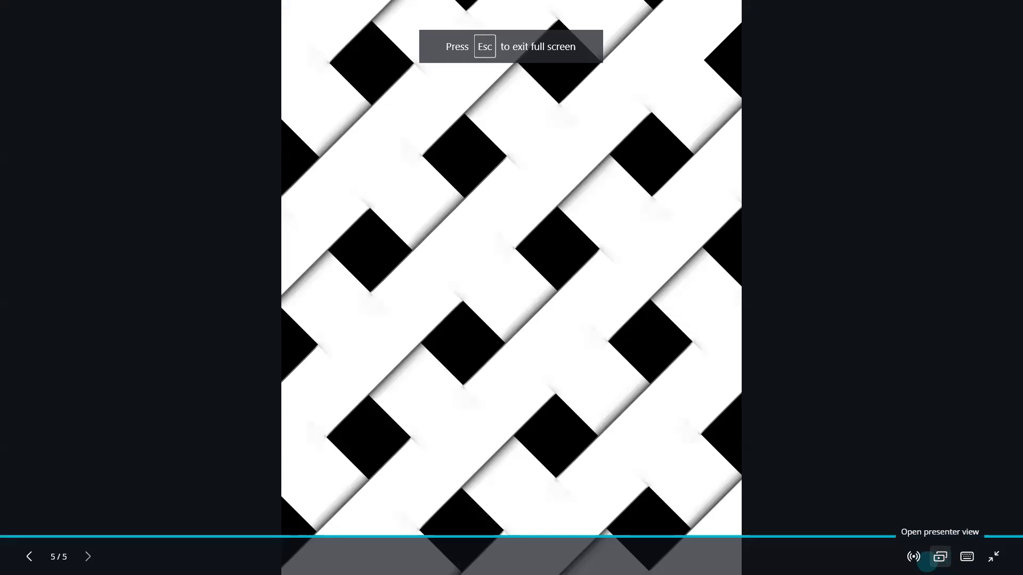
key("Escape")
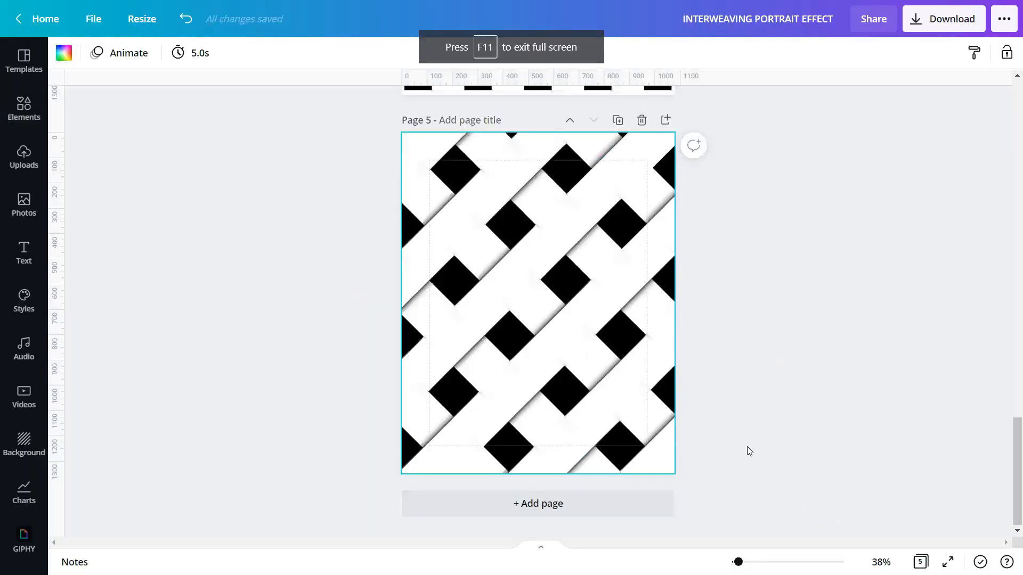
left_click(763, 417)
scroll(568, 368, "down", 2)
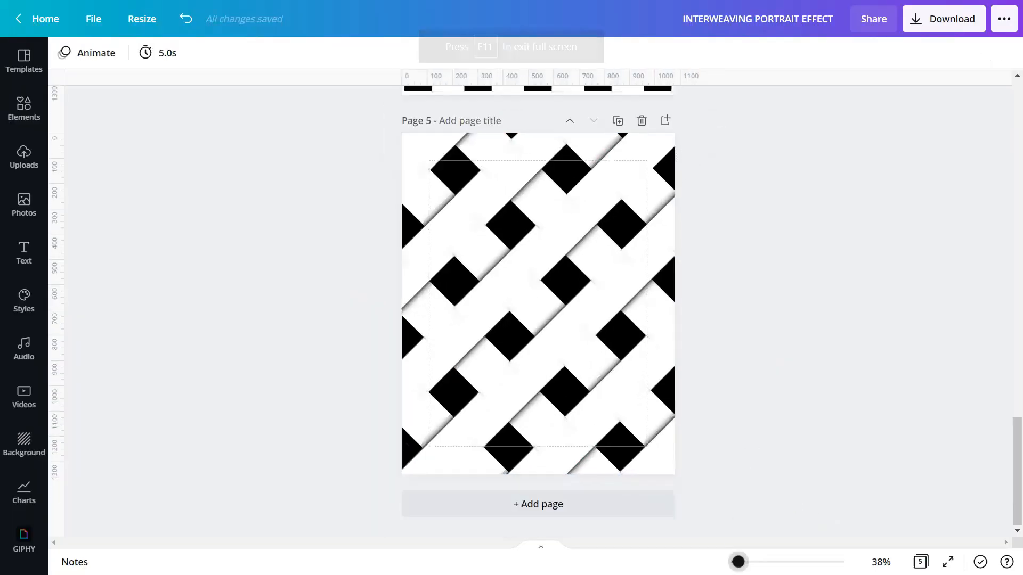
Duplicate page 3 and move the copy to the end of the design as page 6.
scroll(565, 367, "up", 5)
scroll(564, 361, "up", 7)
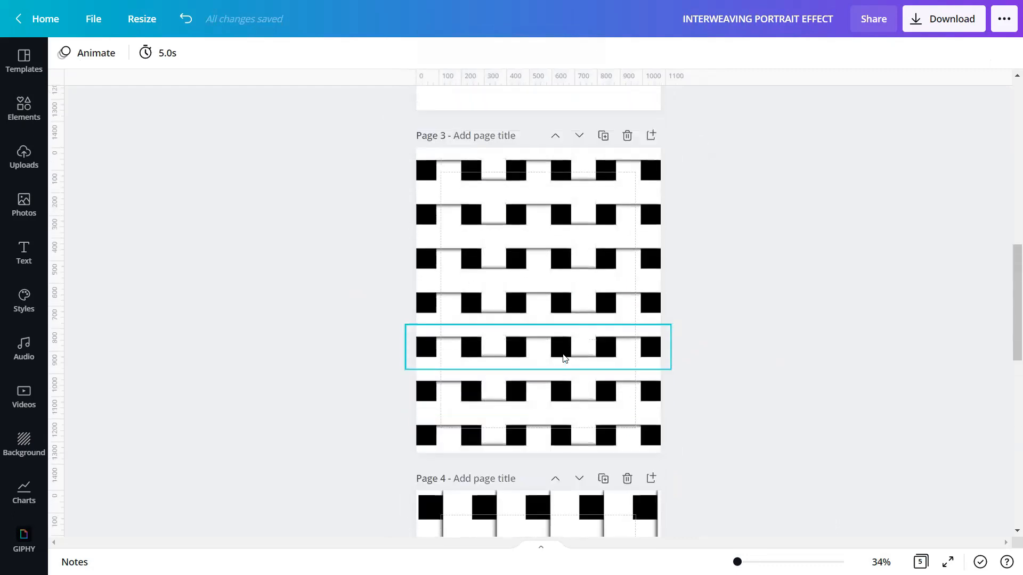
scroll(564, 356, "down", 3)
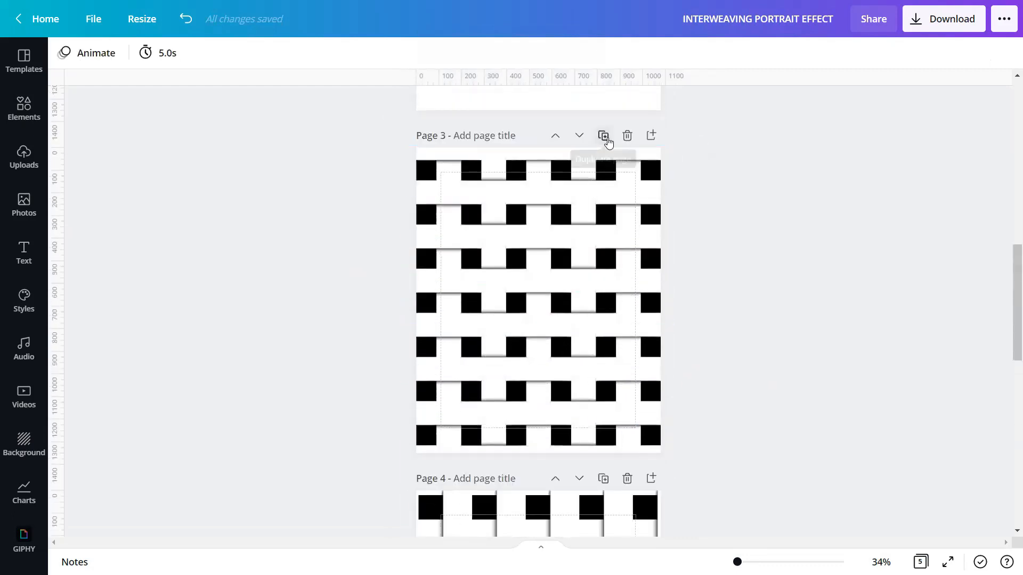
left_click(603, 136)
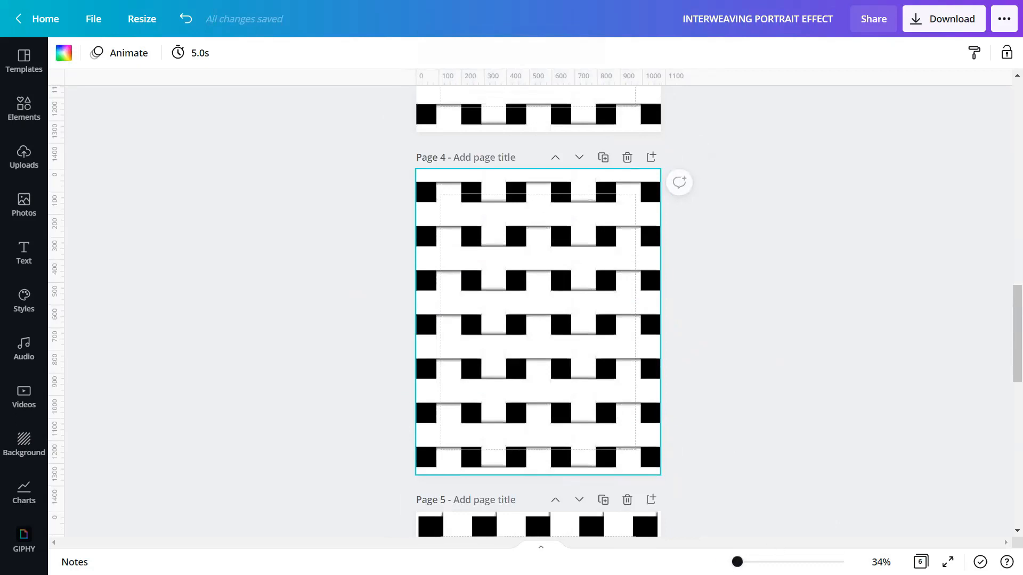
left_click_drag(738, 562, 733, 563)
scroll(645, 447, "up", 3)
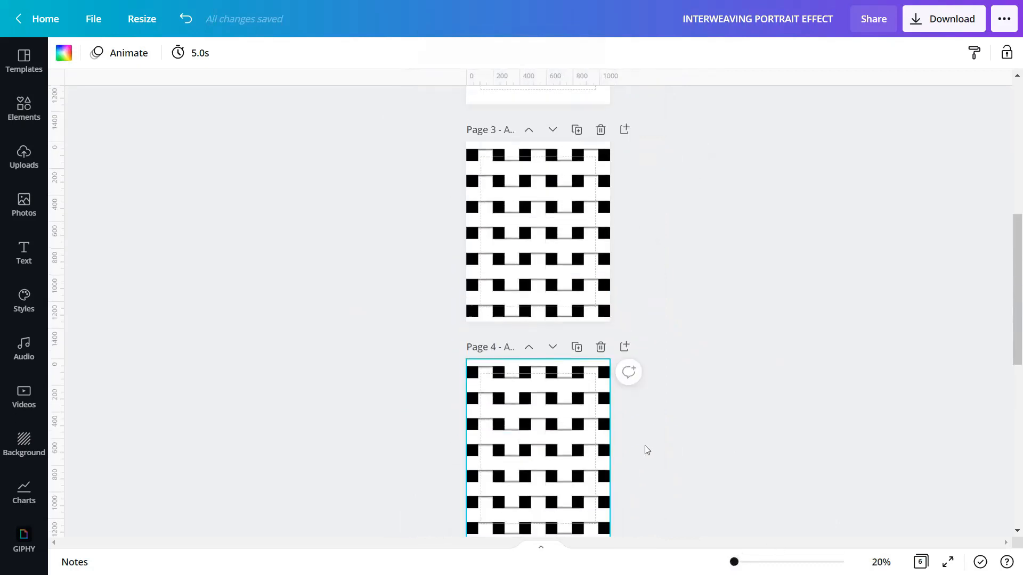
left_click(550, 348)
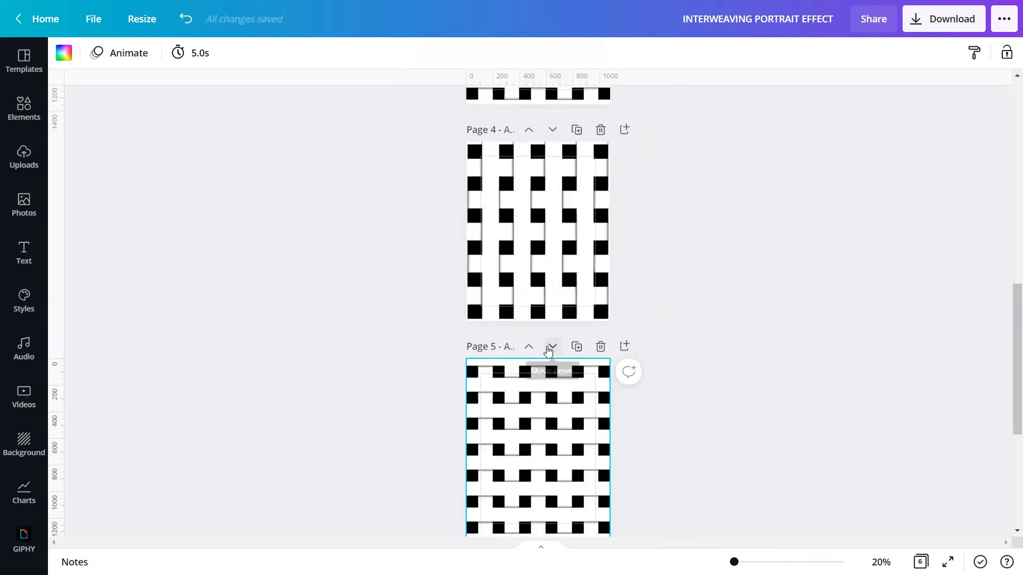
left_click(552, 281)
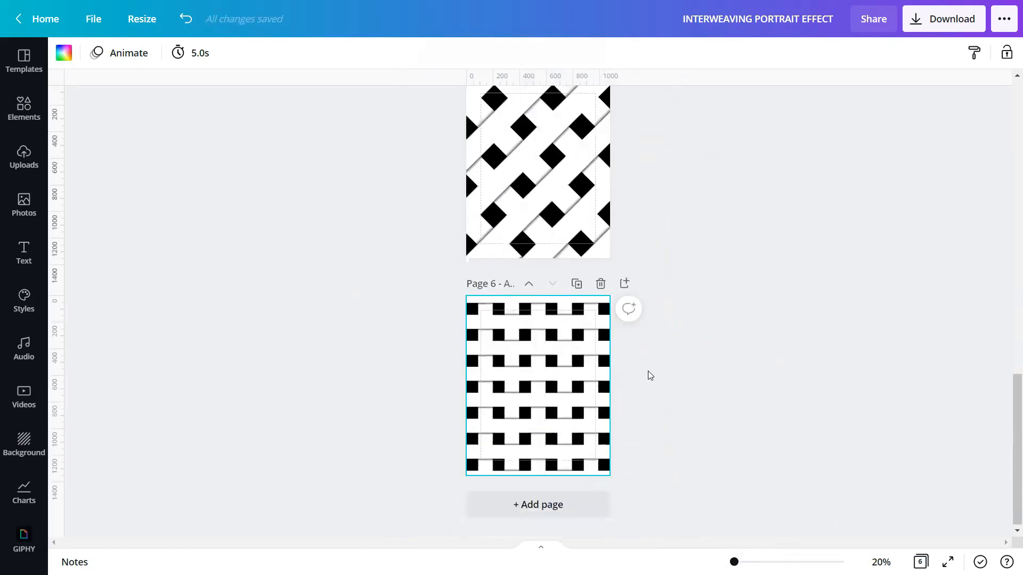
Shrink all seven rows on page 6, rotate them 90 degrees counterclockwise and align them with the page's upper-left corner.
left_click_drag(734, 563, 743, 563)
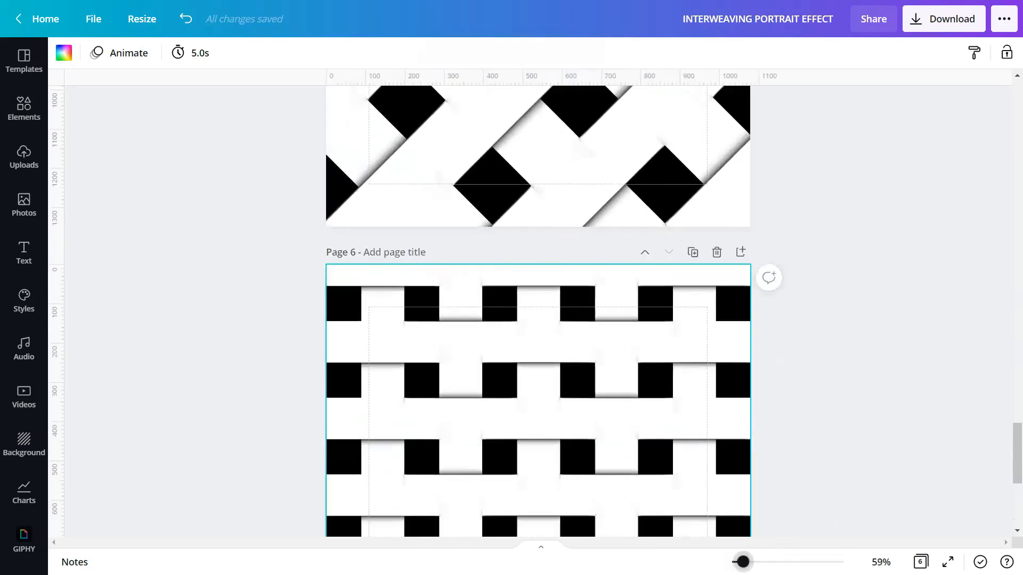
scroll(691, 484, "down", 2)
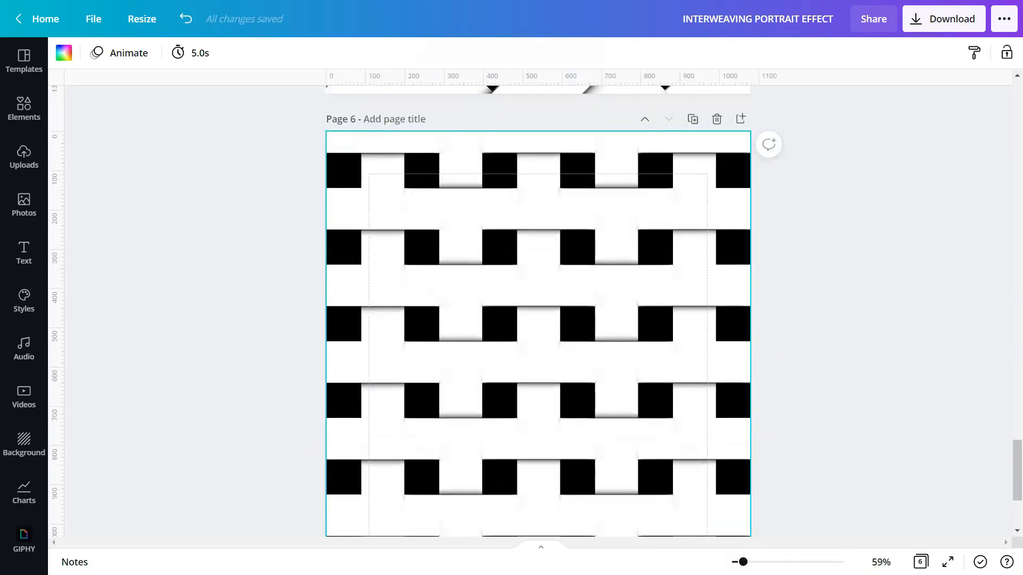
left_click_drag(743, 562, 735, 562)
left_click(693, 505)
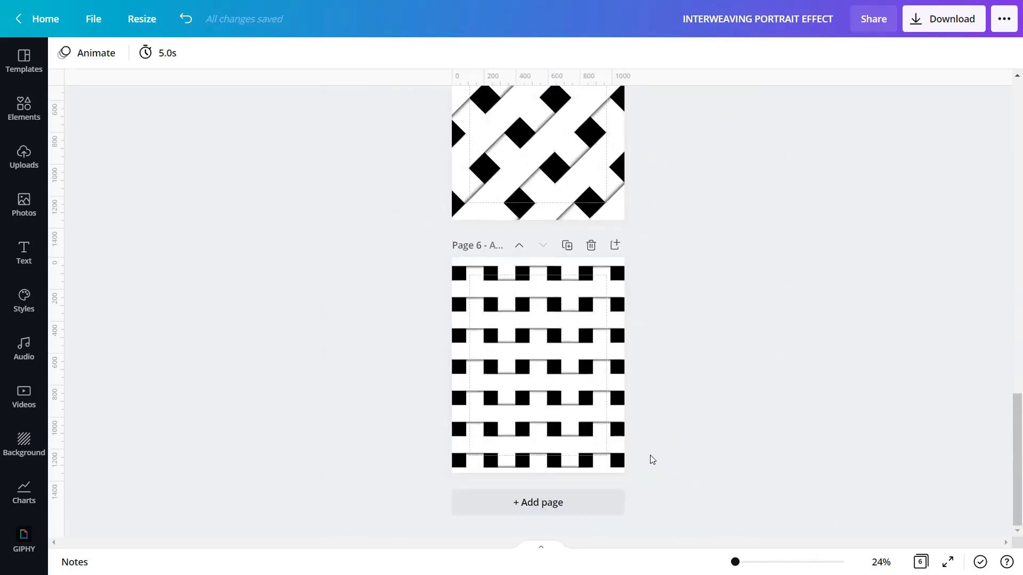
left_click_drag(330, 266, 307, 238)
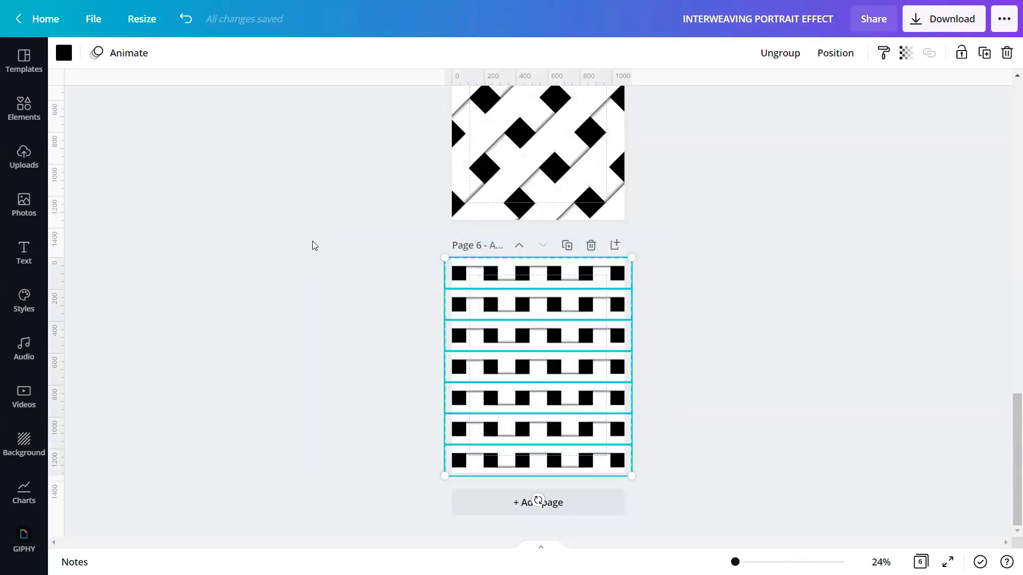
left_click_drag(624, 467, 551, 377)
mouse_move(482, 323)
left_mouse_down()
mouse_move(498, 341)
mouse_move(491, 324)
left_mouse_up()
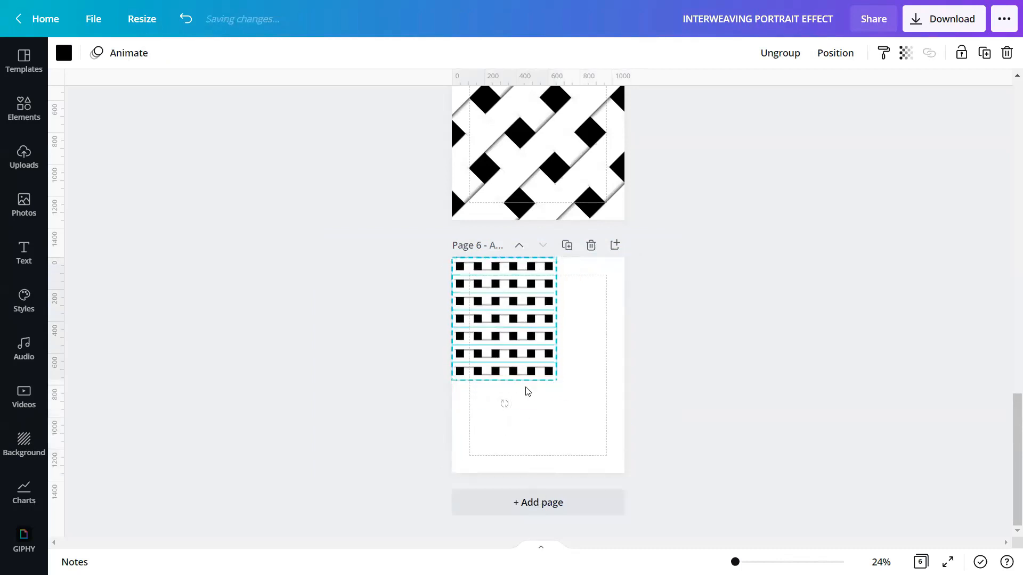
left_click_drag(557, 380, 584, 305)
mouse_move(472, 320)
left_mouse_down()
mouse_move(488, 318)
mouse_move(480, 315)
left_mouse_up()
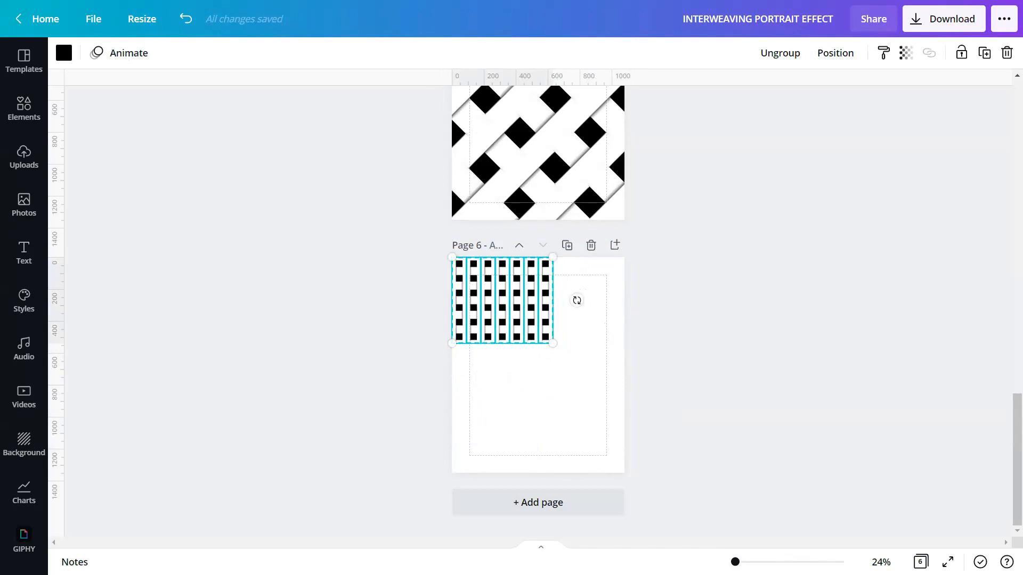
Duplicate the small vertical strips on page 6 and place the copy beside them, overlapping one strip, to span the page width.
left_click_drag(735, 562, 745, 562)
key("ctrl+d")
left_click_drag(425, 299, 651, 286)
mouse_move(745, 563)
left_mouse_down()
mouse_move(768, 562)
mouse_move(754, 562)
left_mouse_up()
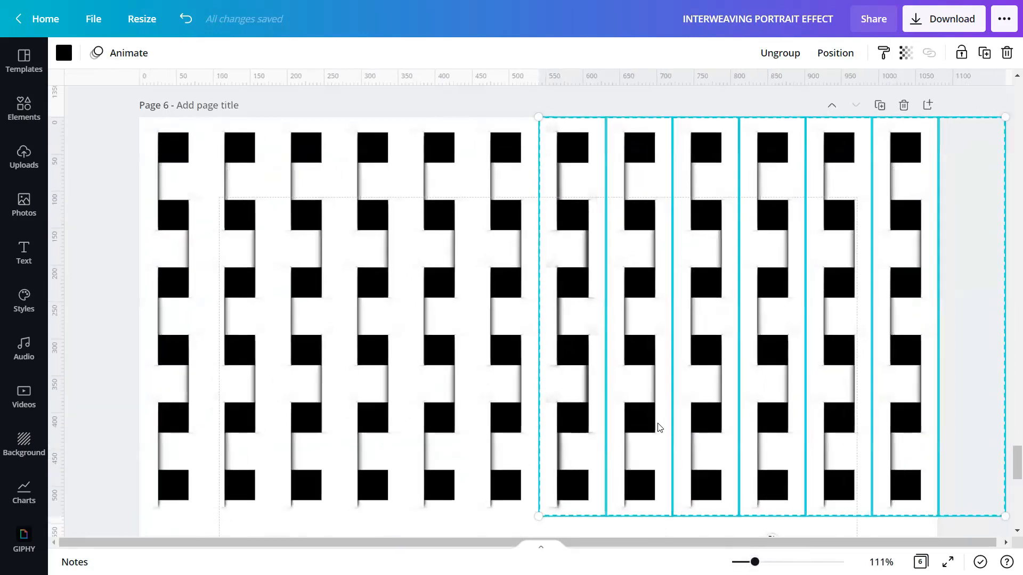
Duplicate all strips on page 6 and place the copy below, overlapping two rows of squares and shifted one strip left.
left_click_drag(754, 562, 740, 562)
key("ctrl+a")
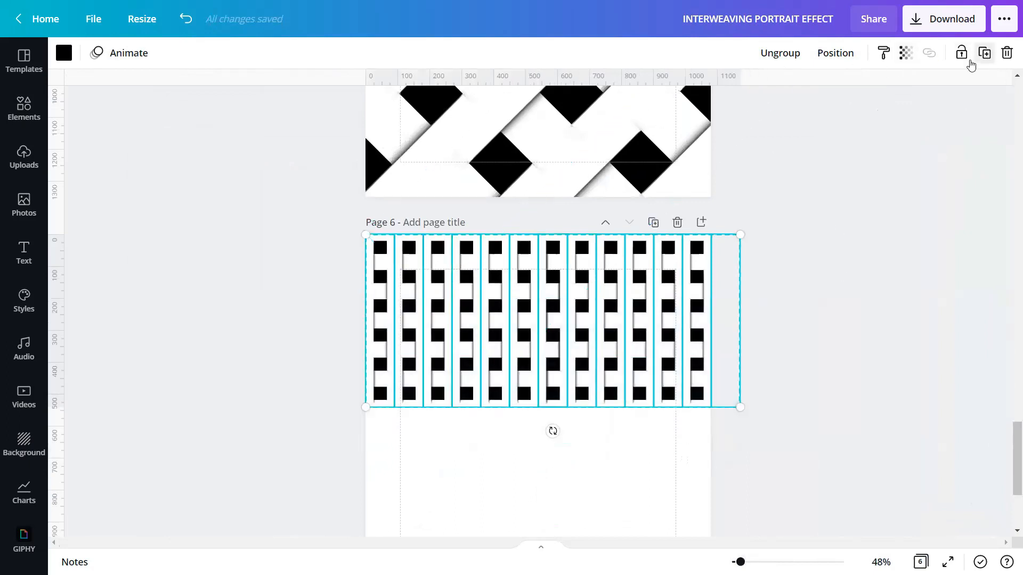
key("ctrl+d")
left_click_drag(579, 295, 594, 399)
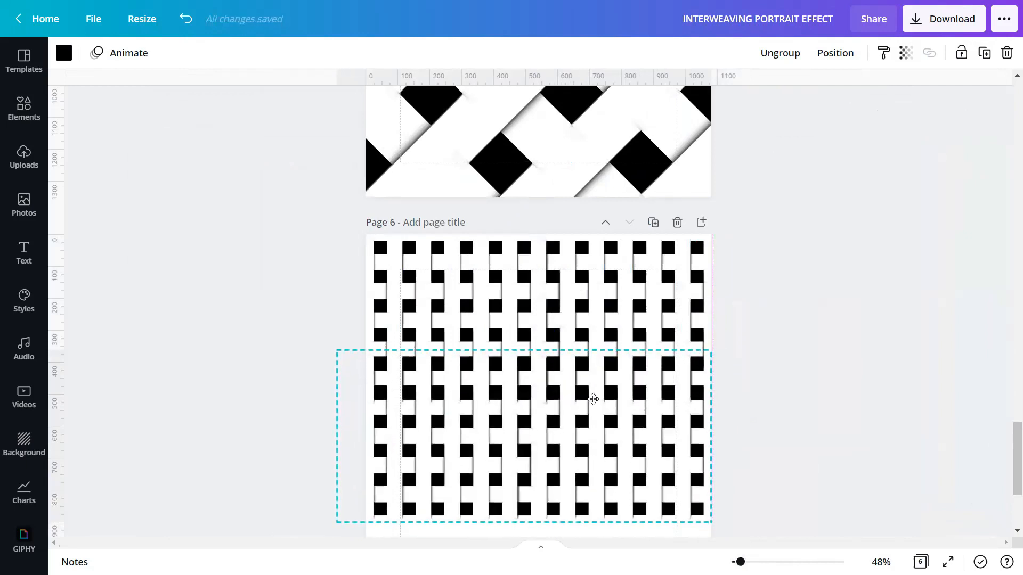
scroll(699, 407, "up", 5)
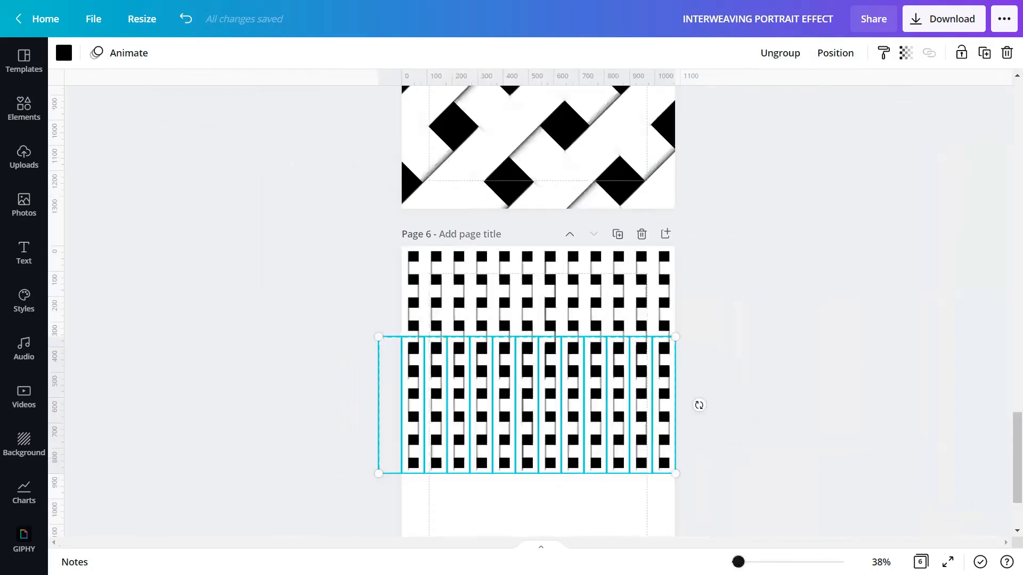
scroll(596, 403, "down", 3)
mouse_move(584, 385)
left_mouse_down()
mouse_move(583, 398)
mouse_move(586, 385)
left_mouse_up()
Enlarge all strips on page 6 together until they cover the full page height and center them over the page.
left_click_drag(758, 562, 737, 562)
scroll(684, 396, "down", 5)
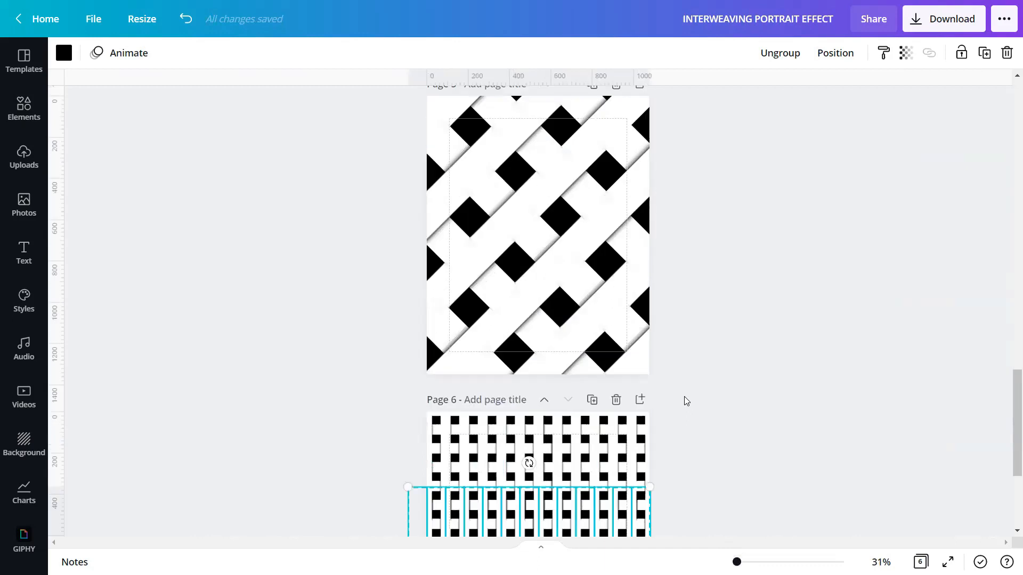
left_click_drag(703, 227, 262, 442)
left_click_drag(646, 397, 758, 480)
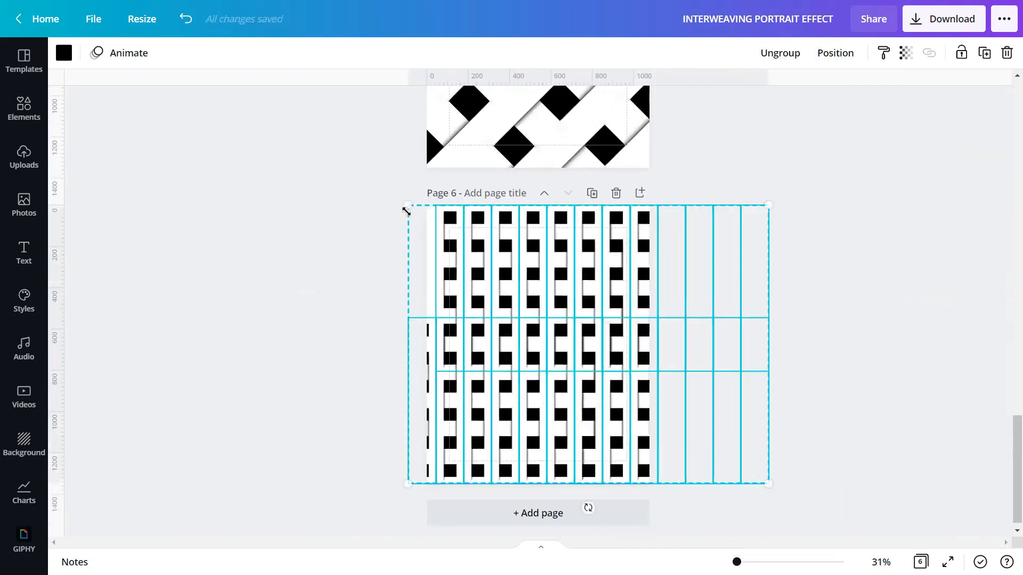
mouse_move(593, 333)
left_mouse_down()
mouse_move(571, 337)
mouse_move(578, 327)
mouse_move(600, 330)
left_mouse_up()
left_click(777, 356)
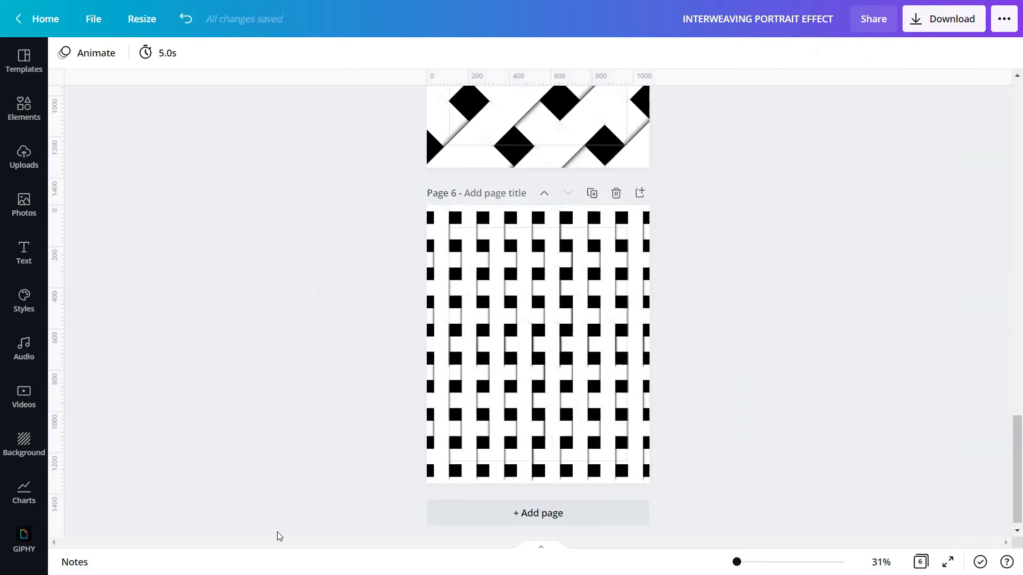
Preview the dense vertical pattern on page 6 in full-screen view and duplicate the page as page 7.
left_click(948, 563)
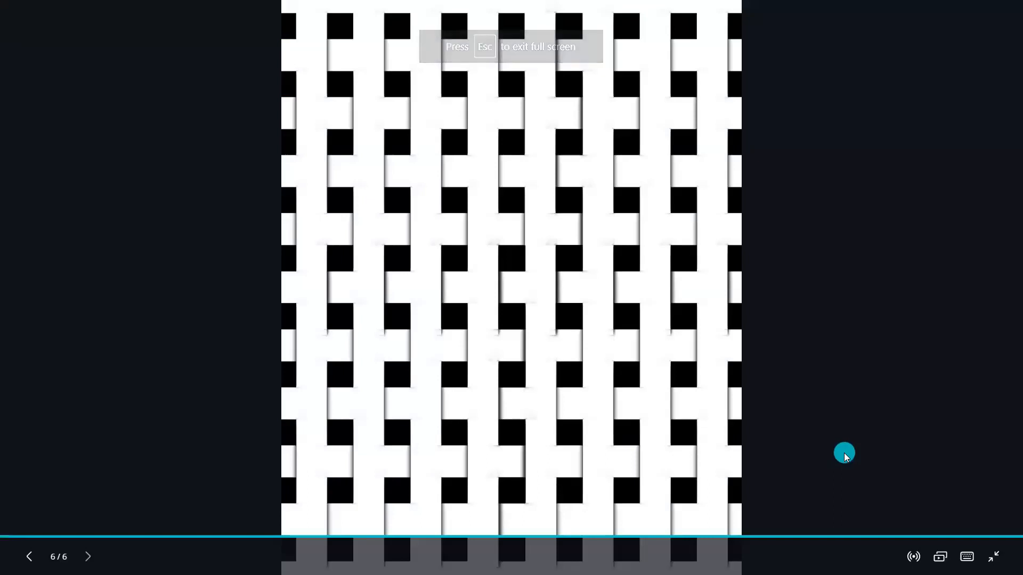
left_click(846, 457)
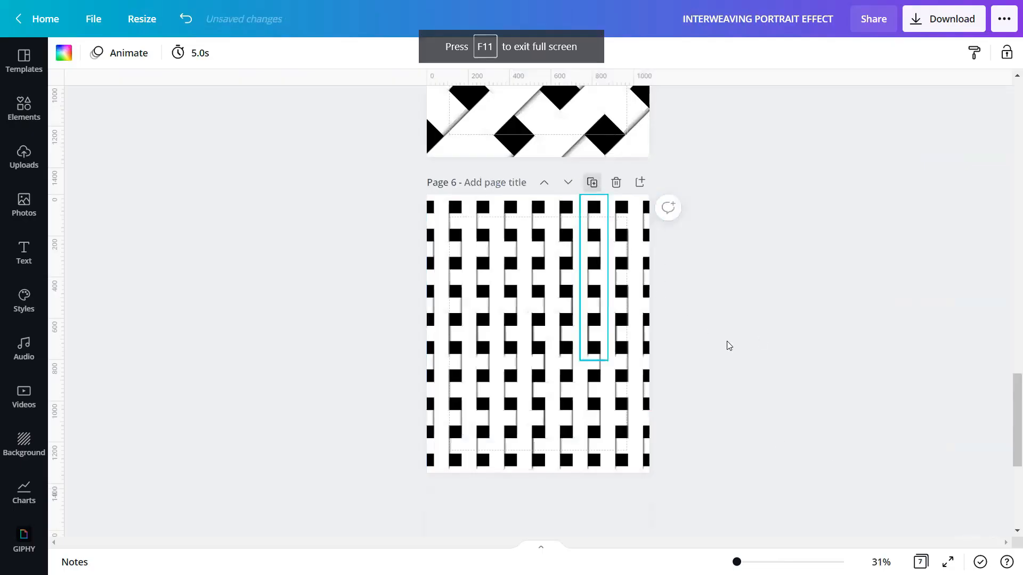
Rotate all strips on page 7 90 degrees counterclockwise into horizontal rows, then enlarge and position them to cover the whole page.
left_click_drag(738, 193, 198, 537)
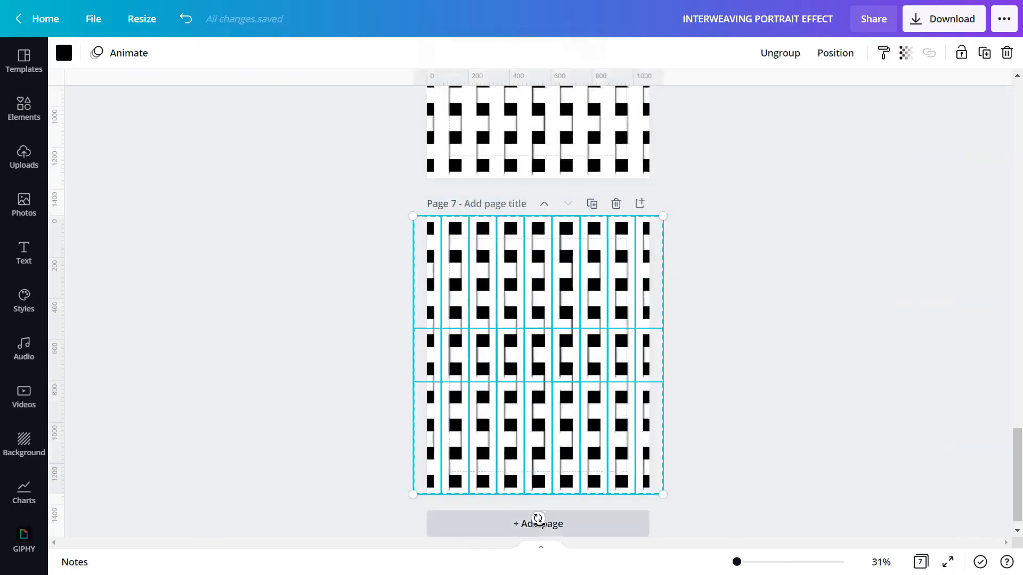
left_click_drag(539, 520, 630, 360)
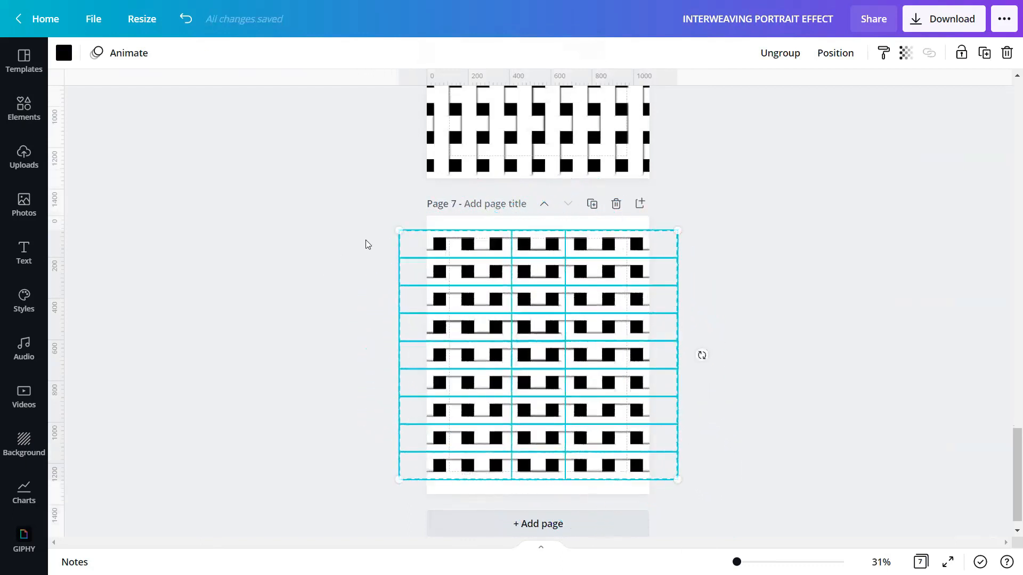
left_click_drag(400, 230, 375, 213)
left_click_drag(678, 480, 703, 501)
left_click_drag(619, 452, 672, 453)
left_click(797, 409)
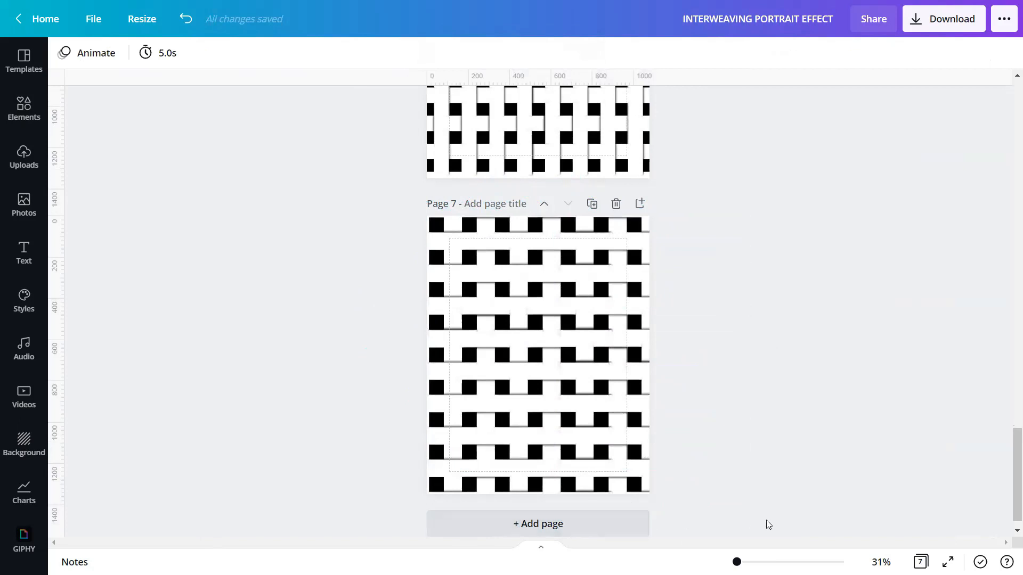
Check the dense horizontal pattern on page 7 in full-screen view.
left_click(948, 562)
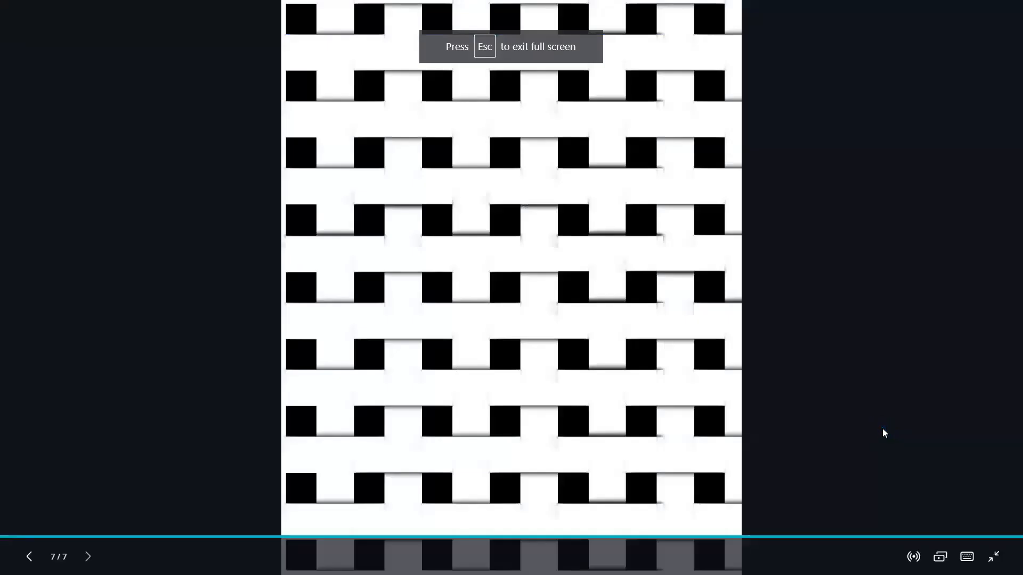
key("Escape")
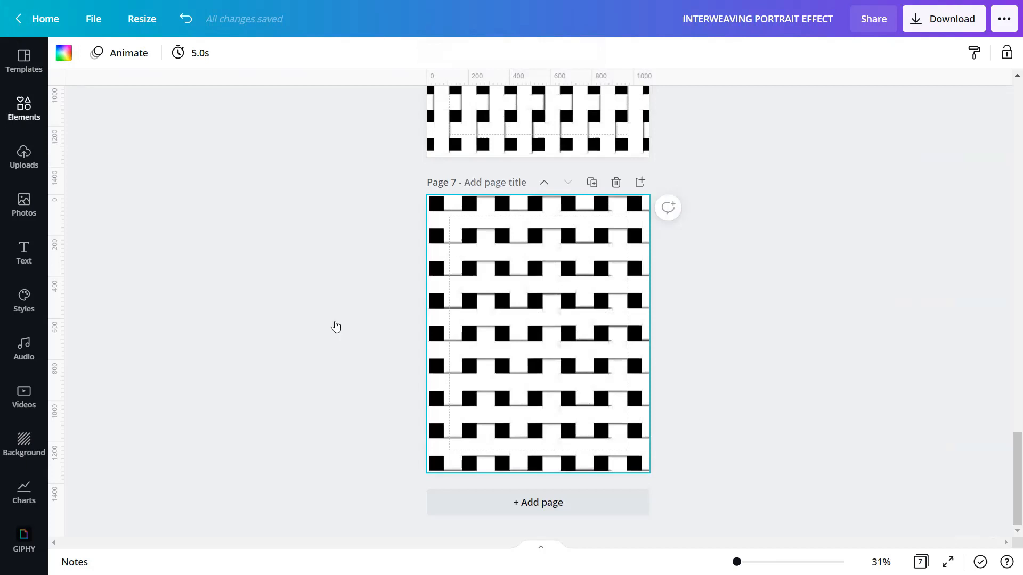
Delete the blank page 2 so that the horizontal weaving pattern directly follows the yellow page.
left_click(759, 276)
scroll(679, 251, "up", 10)
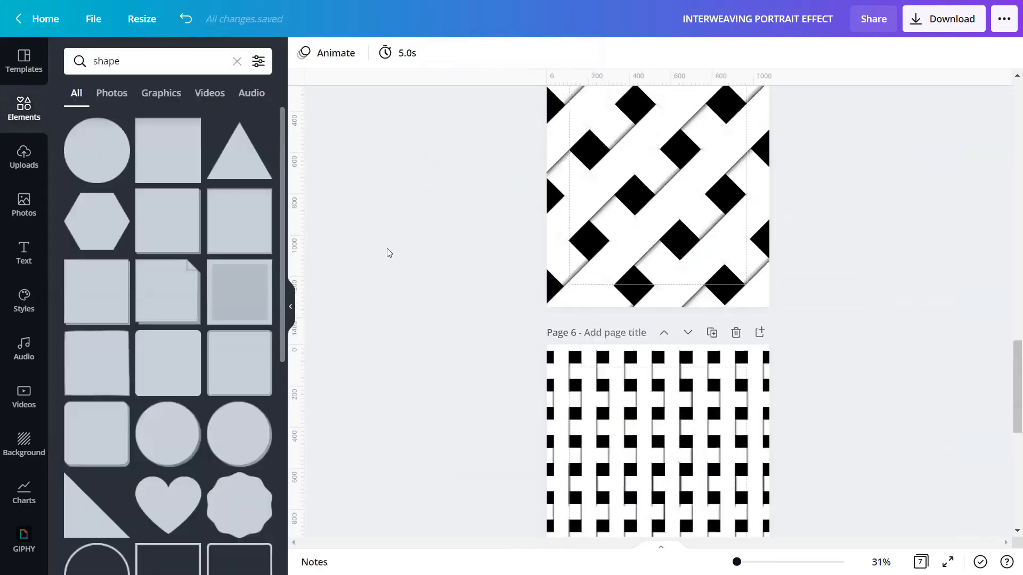
scroll(870, 281, "up", 7)
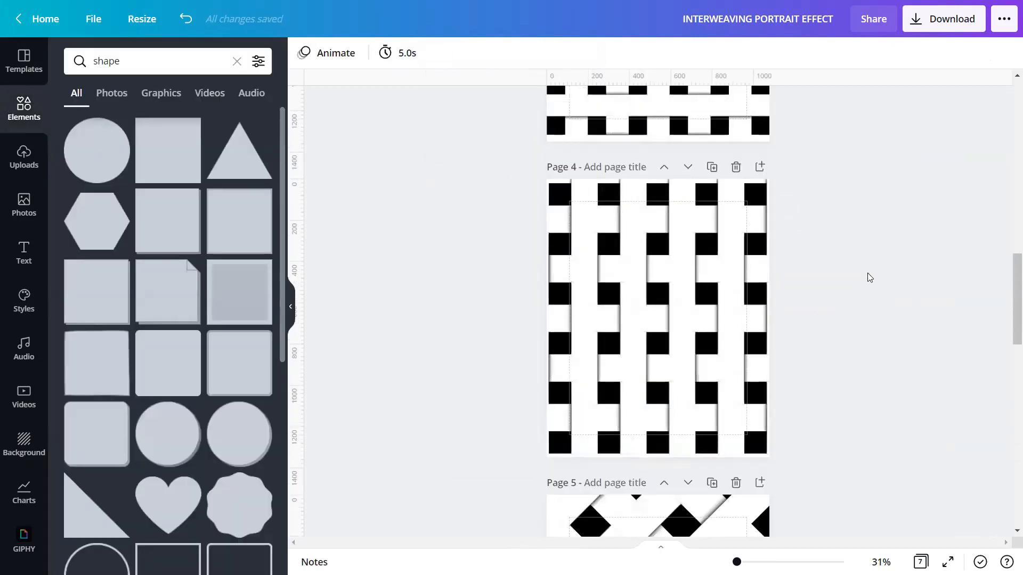
left_click(293, 312)
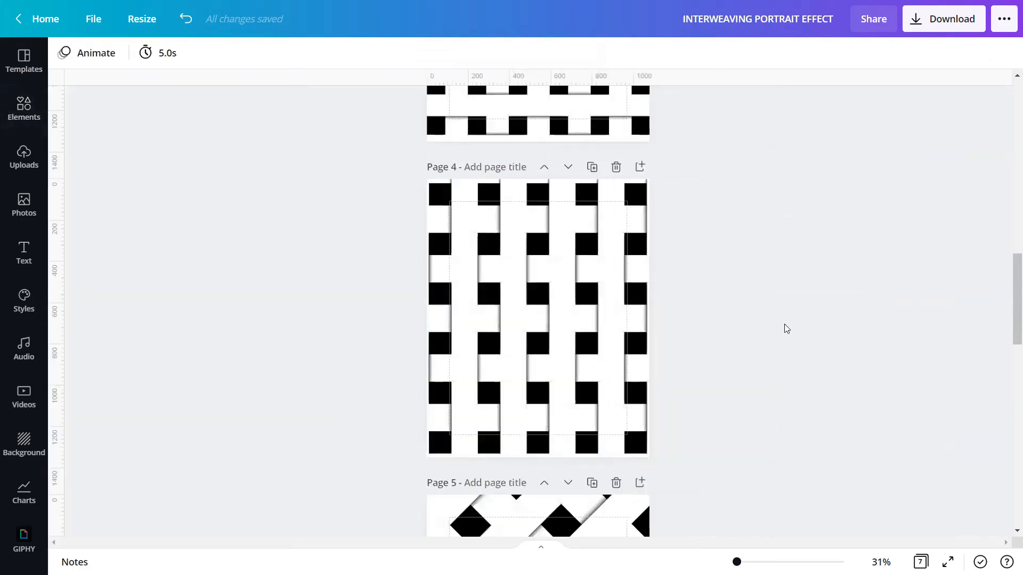
scroll(783, 329, "up", 8)
scroll(713, 290, "down", 2)
scroll(713, 290, "up", 5)
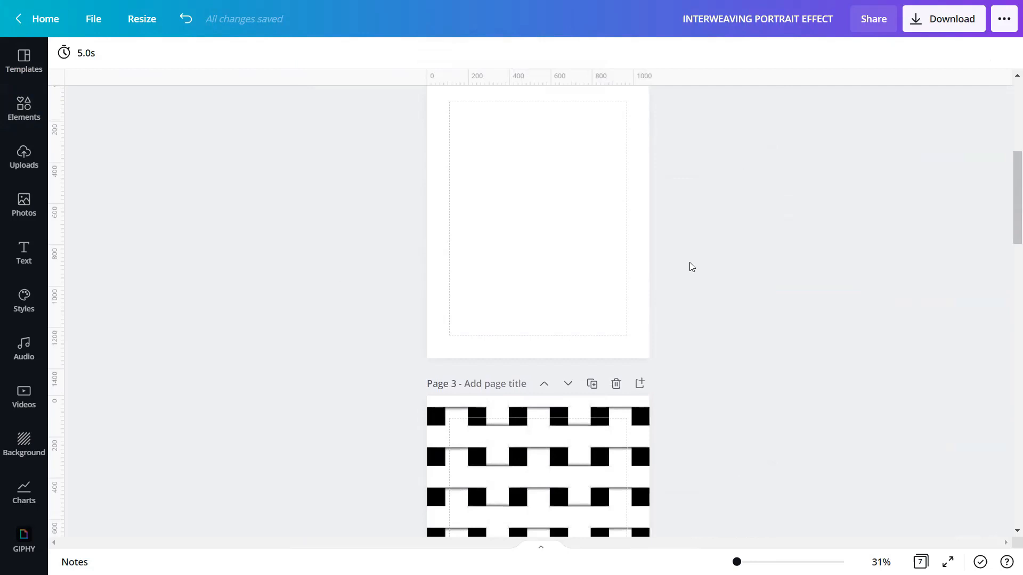
scroll(688, 261, "up", 1)
left_click(615, 134)
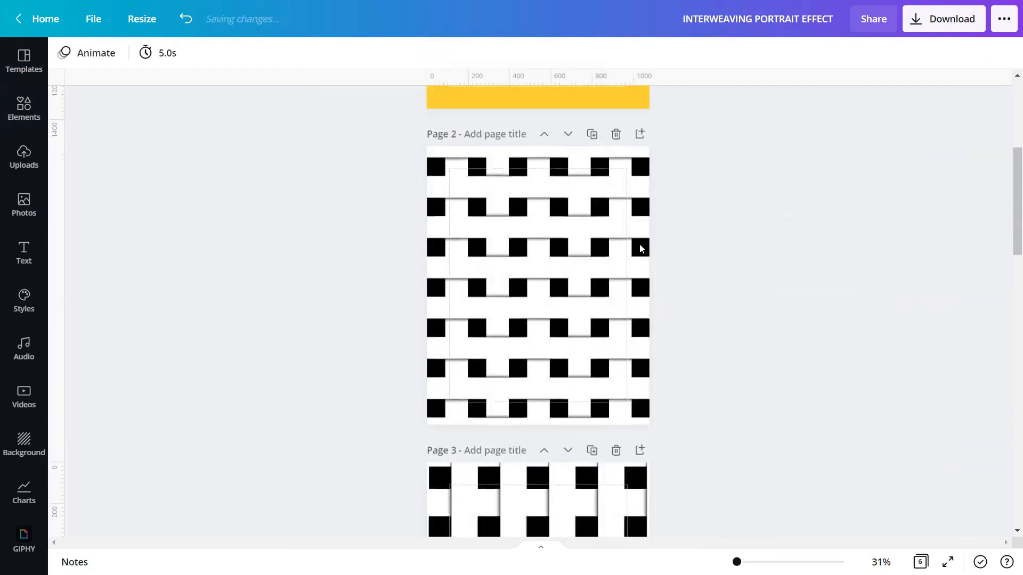
Set the uploaded portrait of the brown-haired woman in a dark top as page 2's background and preview it in full-screen view.
left_click(22, 159)
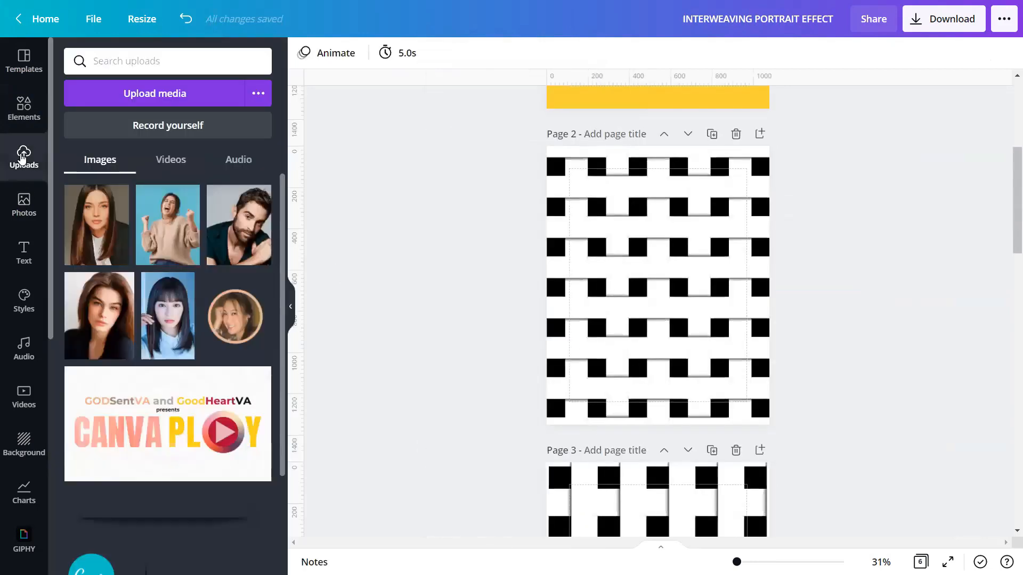
left_click(109, 323)
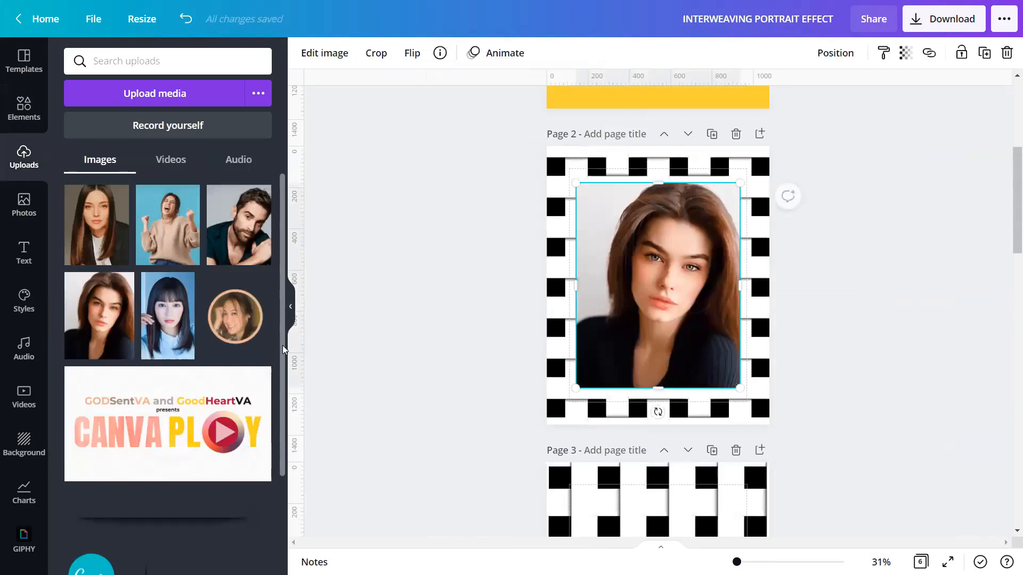
left_click(294, 307)
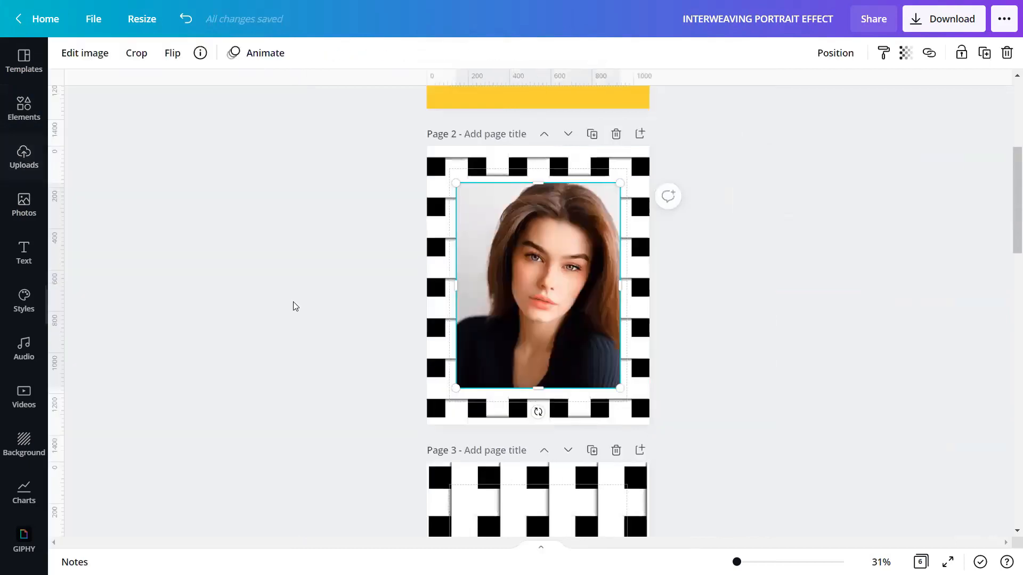
right_click(529, 299)
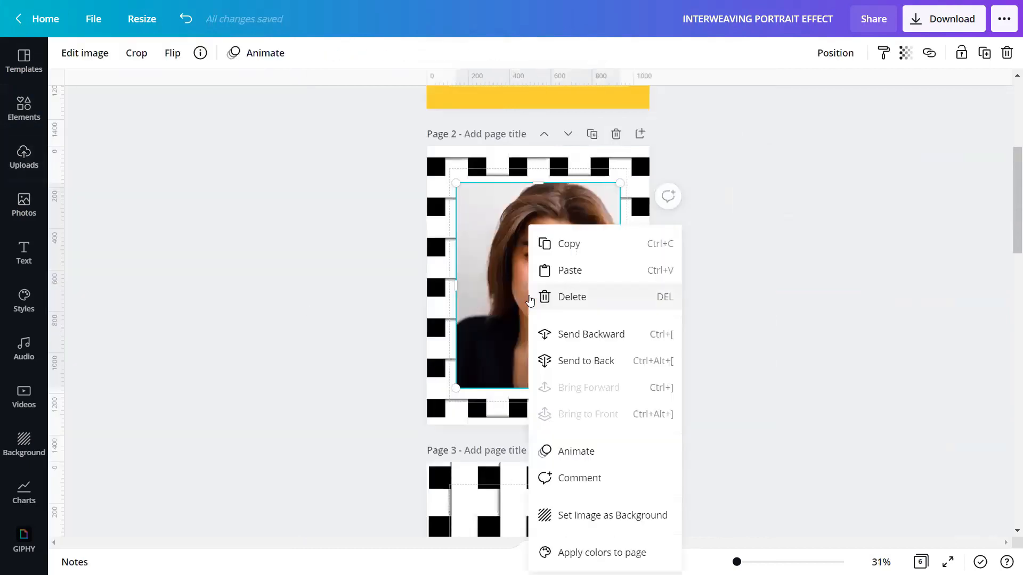
left_click(627, 518)
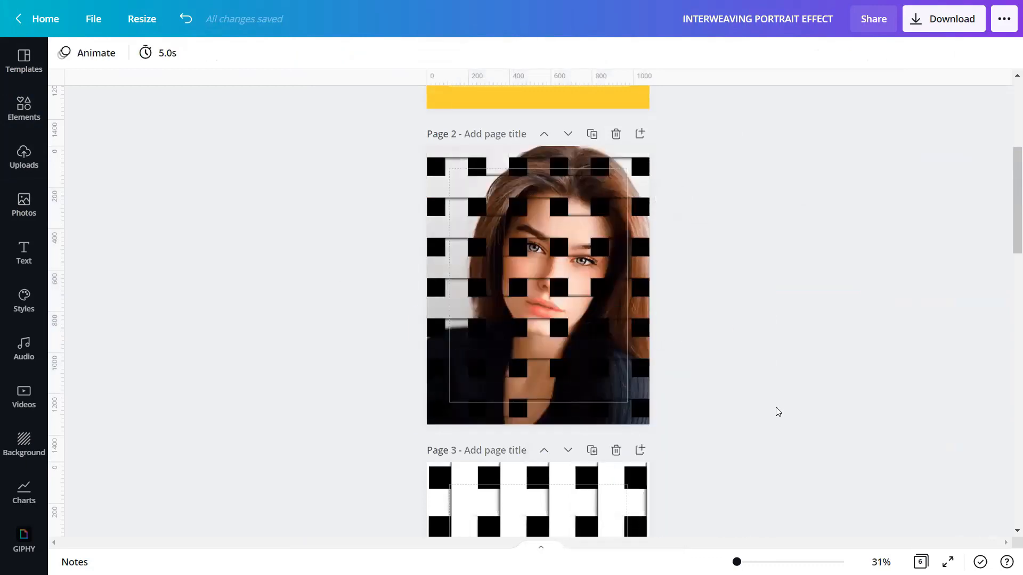
left_click(948, 563)
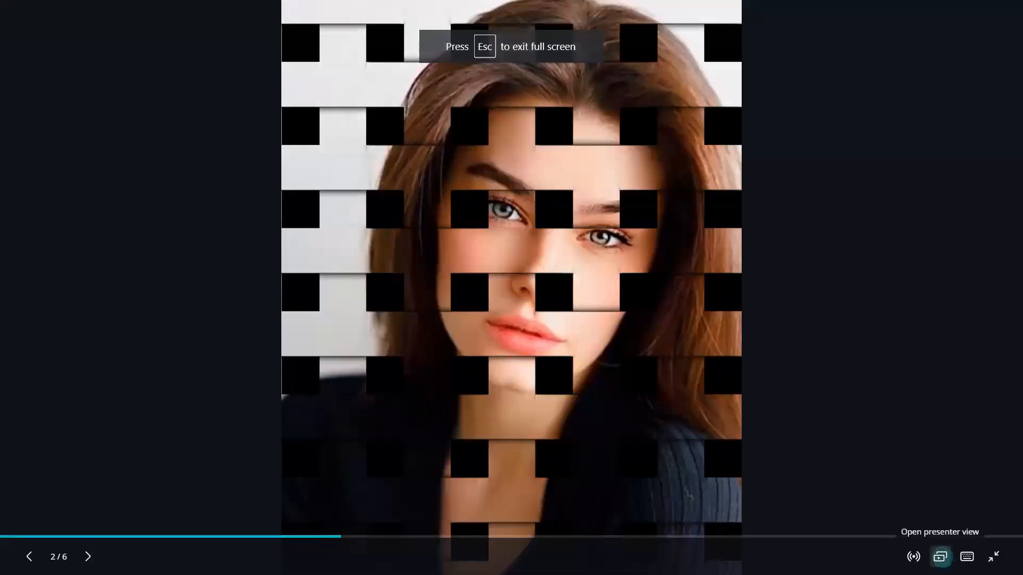
key("Escape")
Place the uploaded photo of the bearded man on page 3 as its background and check the vertical weave in full-screen view.
scroll(712, 415, "down", 6)
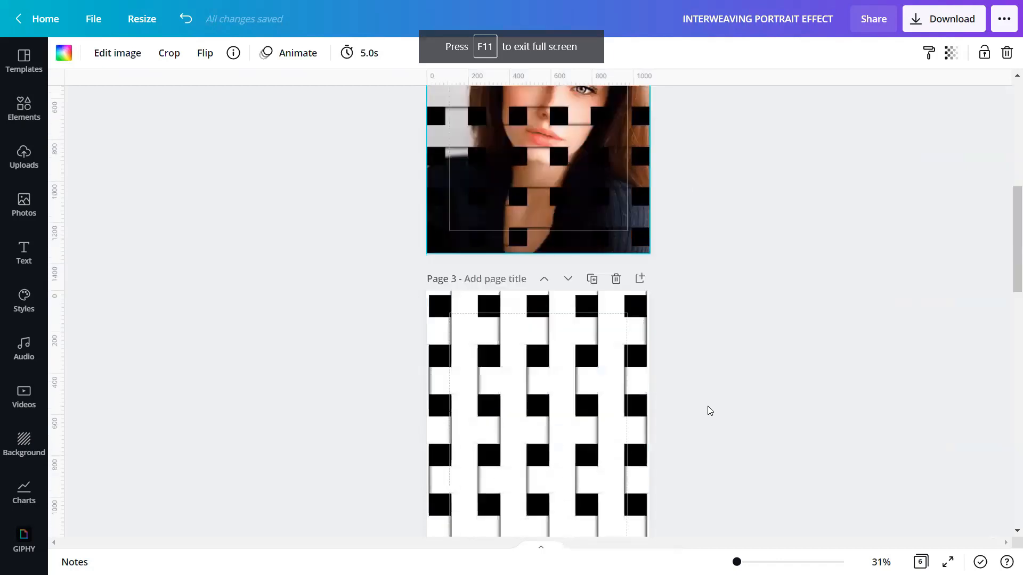
left_click(23, 155)
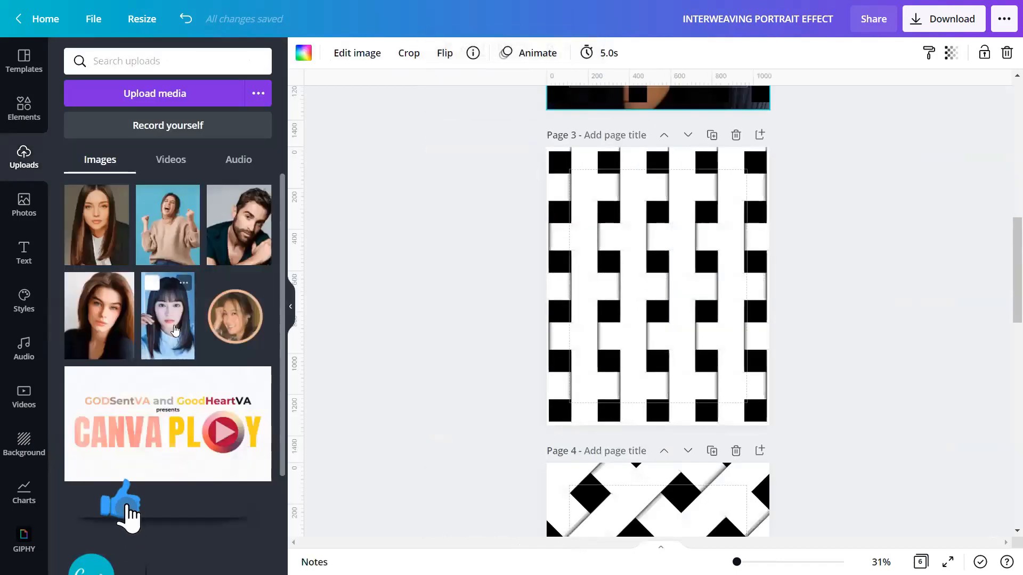
left_click_drag(252, 249, 593, 302)
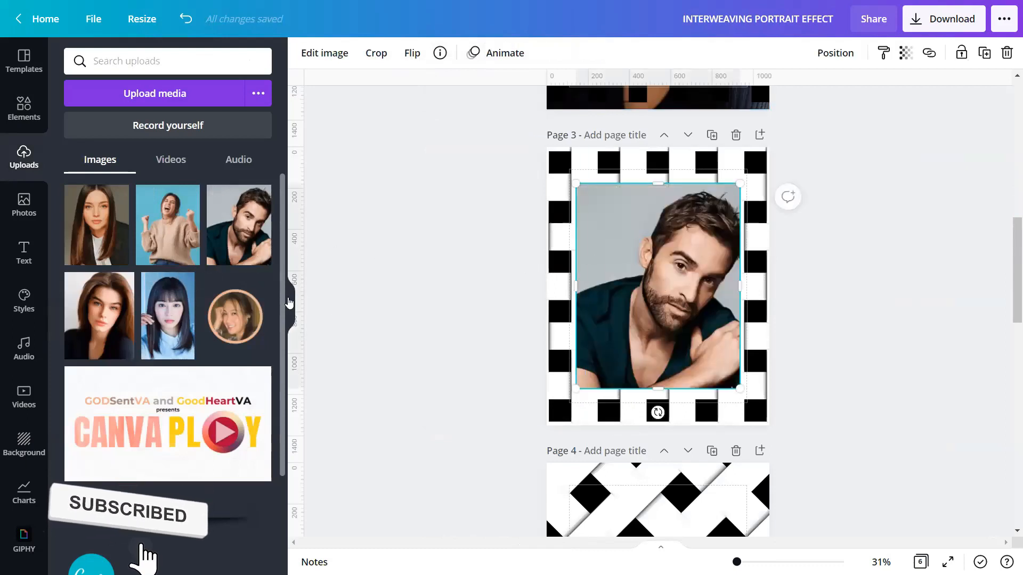
left_click(290, 307)
right_click(556, 298)
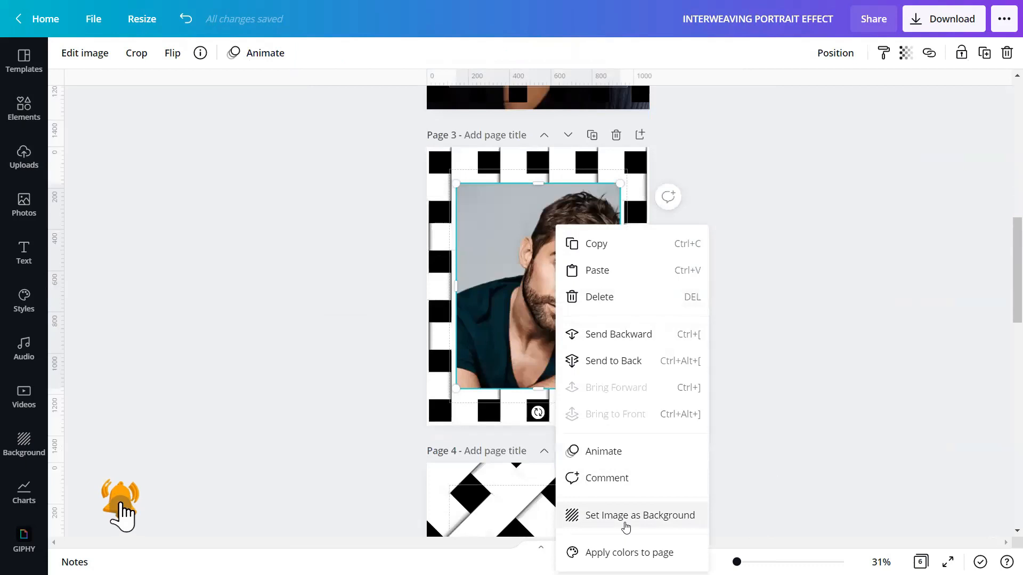
left_click(634, 513)
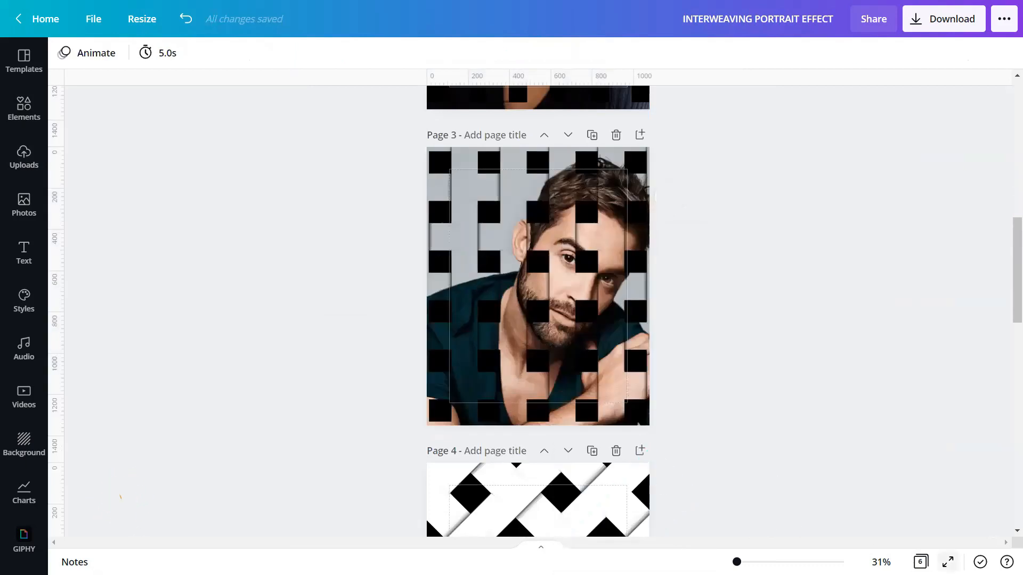
left_click(947, 562)
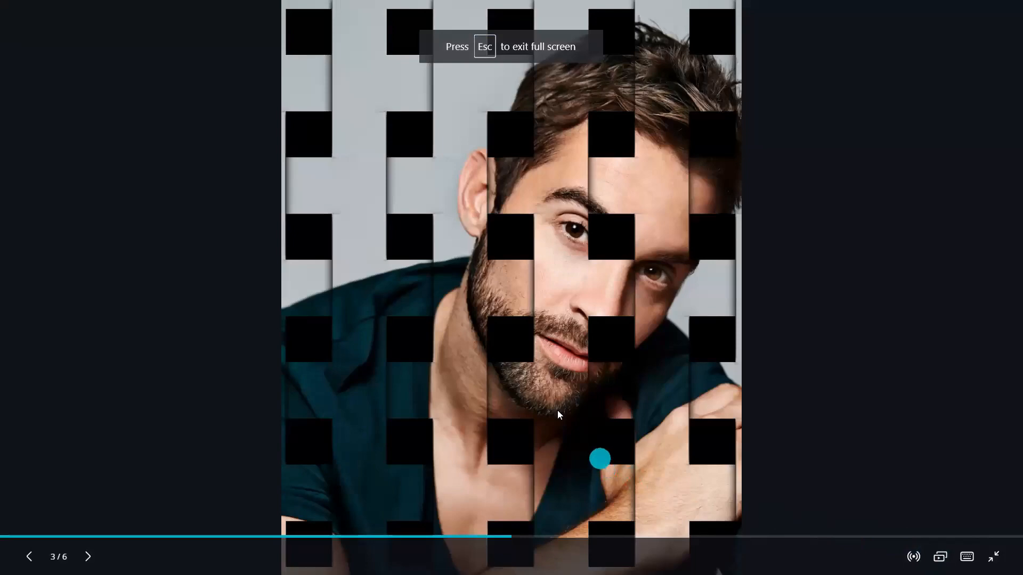
key("Escape")
left_click(731, 361)
Use the uploaded photo of the woman with bangs as page 4's background and preview the diagonal weave in full-screen view.
scroll(724, 362, "down", 5)
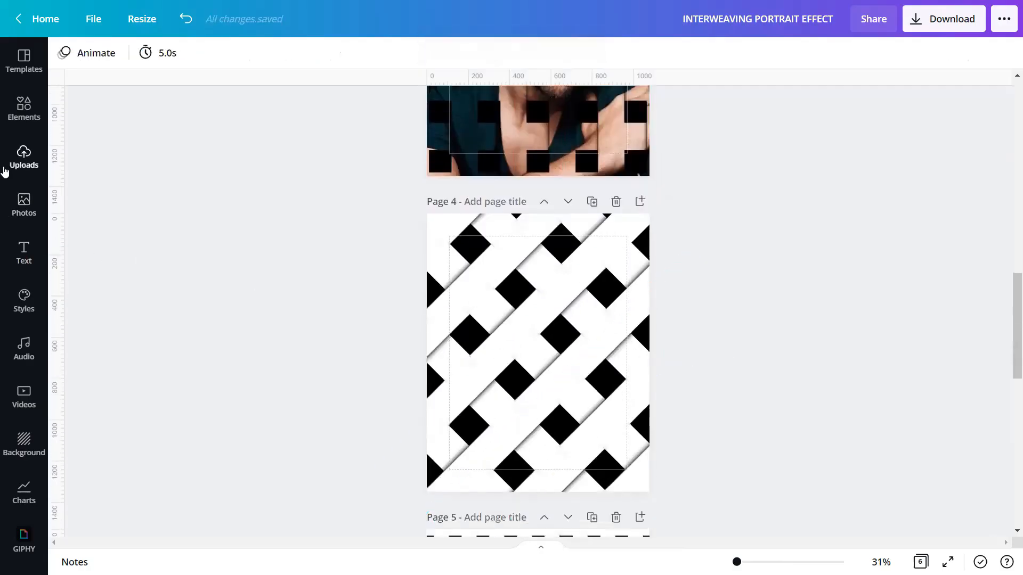
left_click(21, 166)
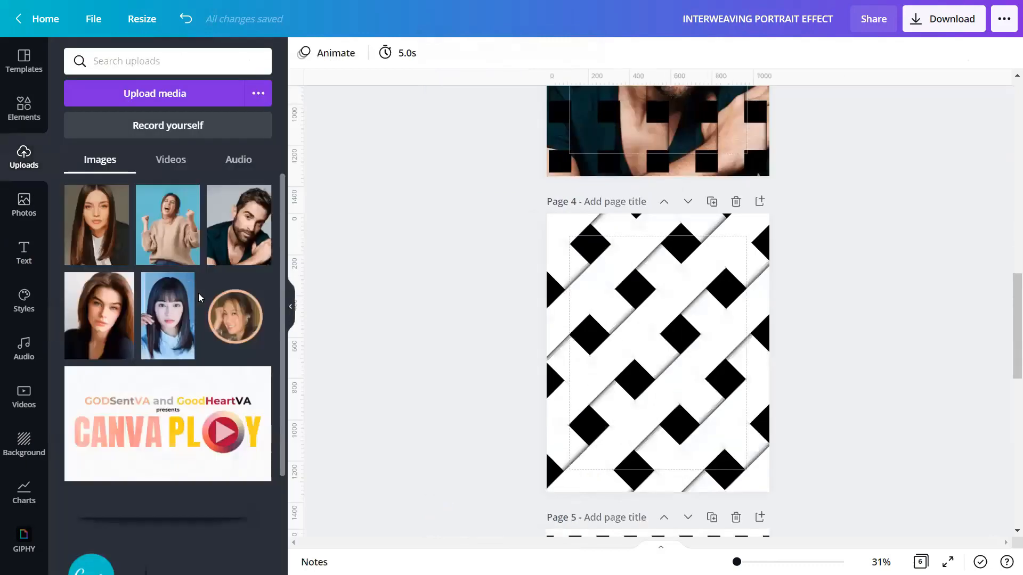
left_click(167, 322)
left_click(291, 307)
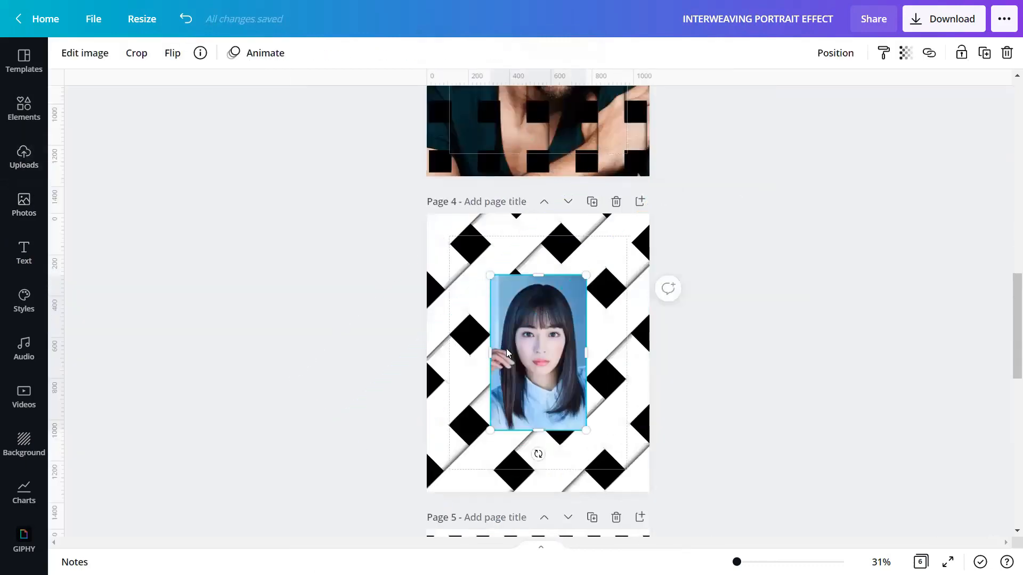
right_click(520, 347)
left_click(605, 517)
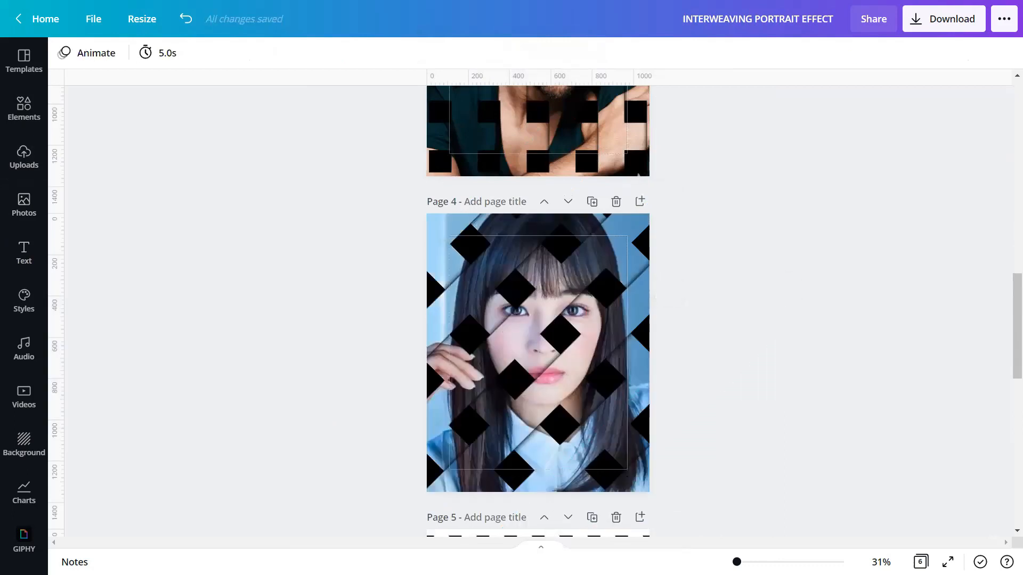
left_click(947, 562)
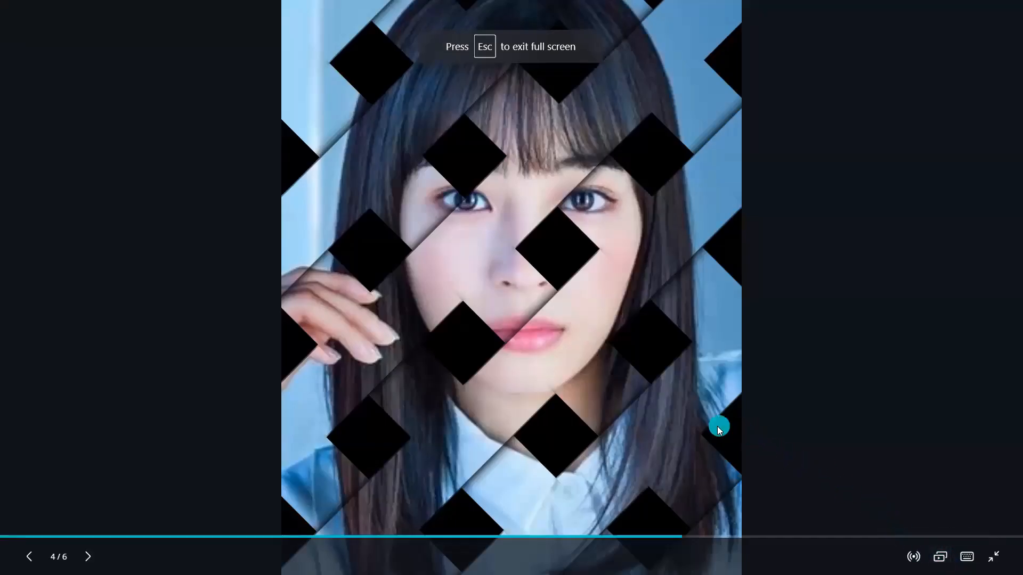
key("Escape")
Set the uploaded photo of the cheering woman in a sweater as page 5's background and preview the dense vertical weave in full-screen view.
scroll(597, 420, "down", 4)
scroll(588, 413, "down", 1)
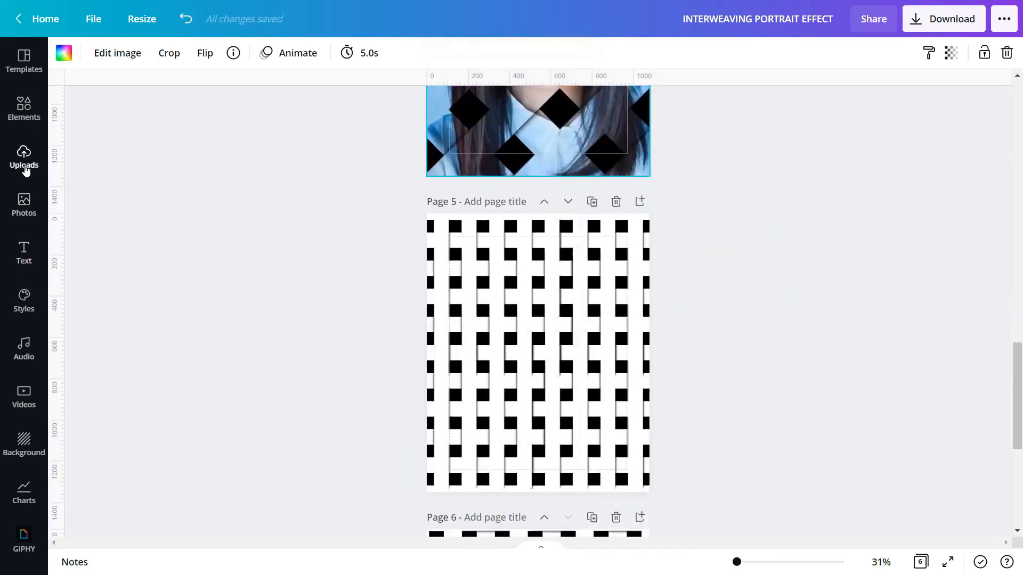
left_click(24, 159)
left_click(160, 229)
right_click(670, 357)
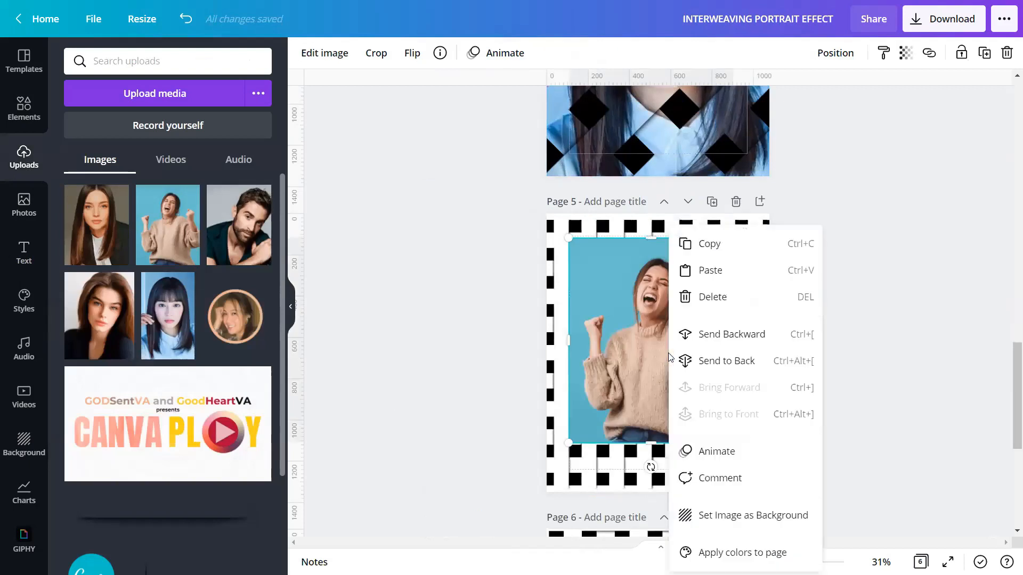
left_click(693, 516)
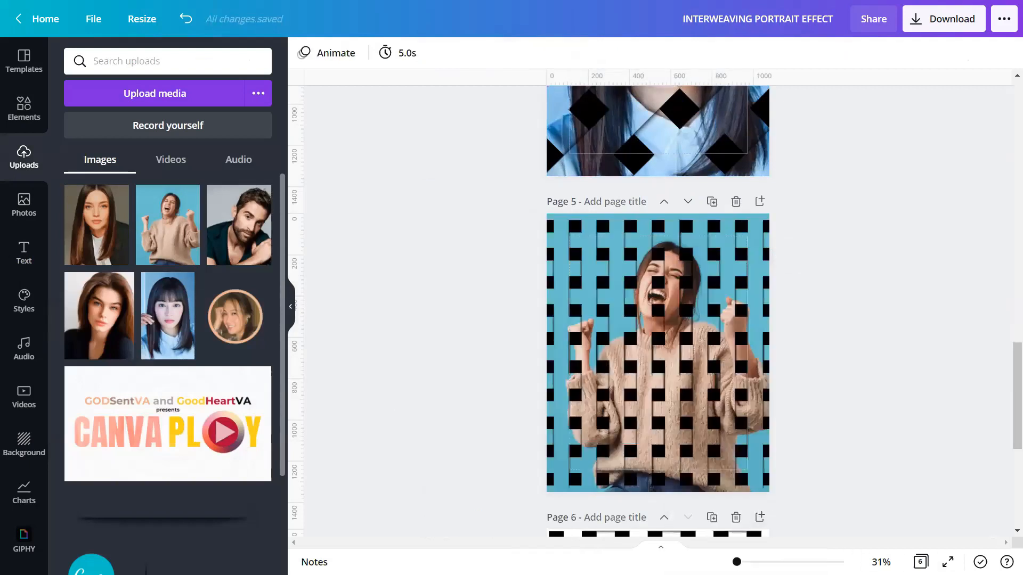
left_click(948, 562)
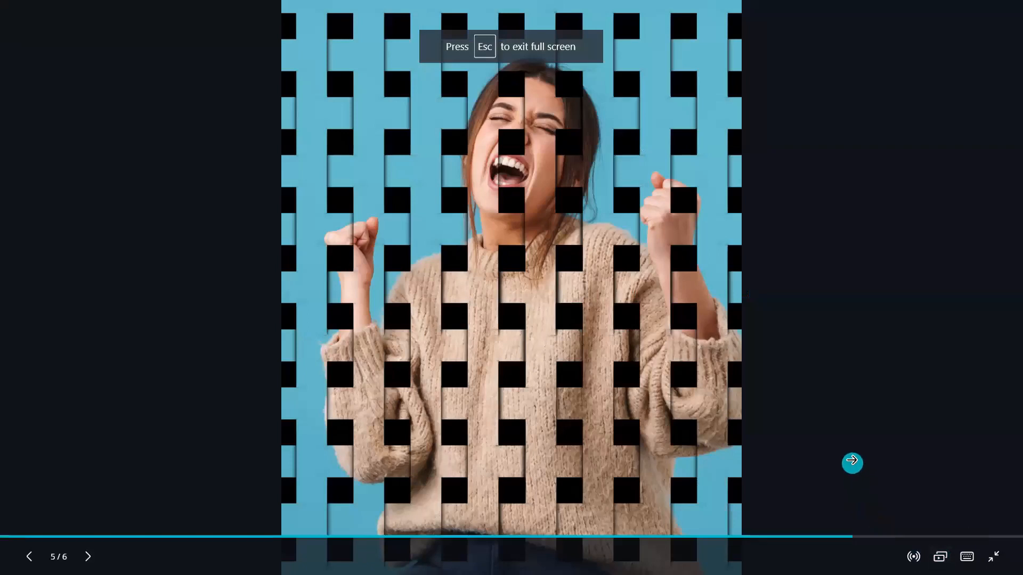
key("Escape")
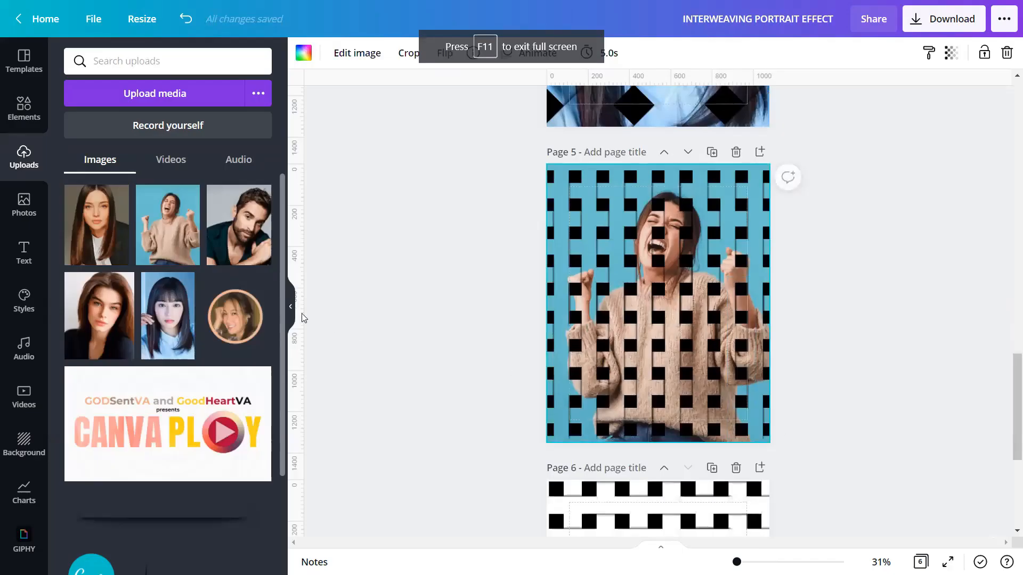
Add the uploaded portrait of the long-haired woman in a dark blazer to page 6 and set it as the background.
scroll(644, 401, "down", 5)
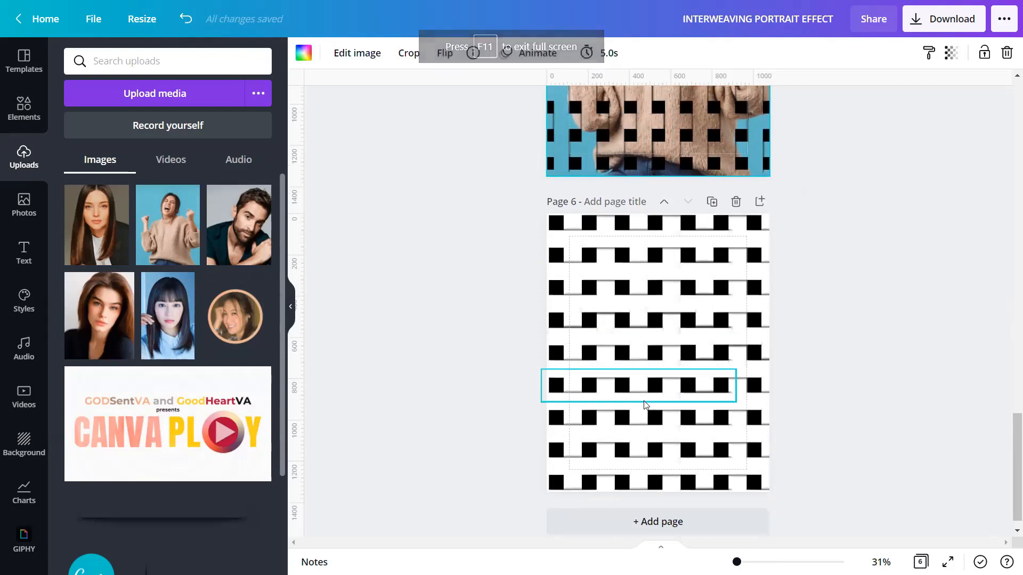
left_click(97, 225)
right_click(549, 375)
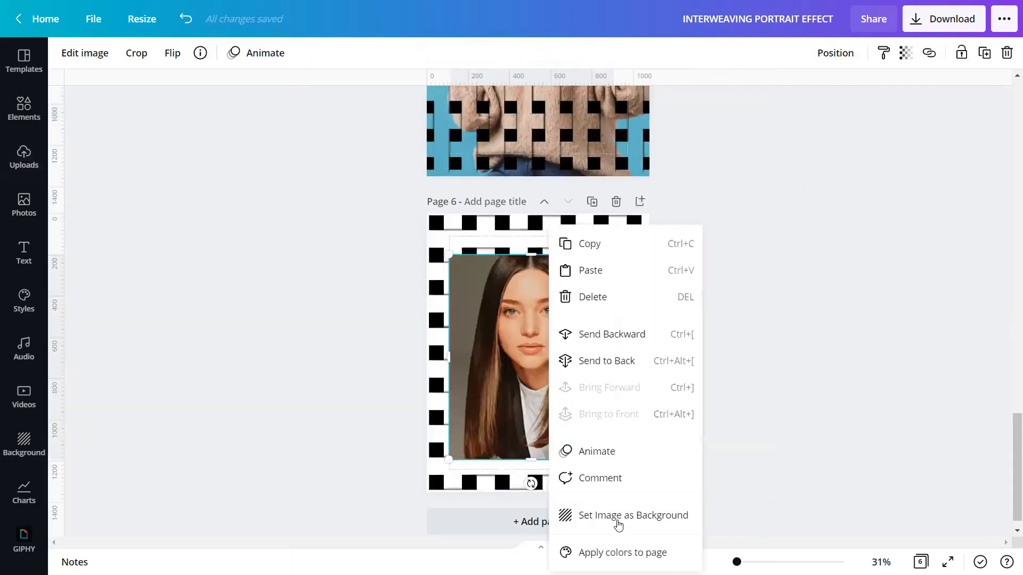
left_click(618, 516)
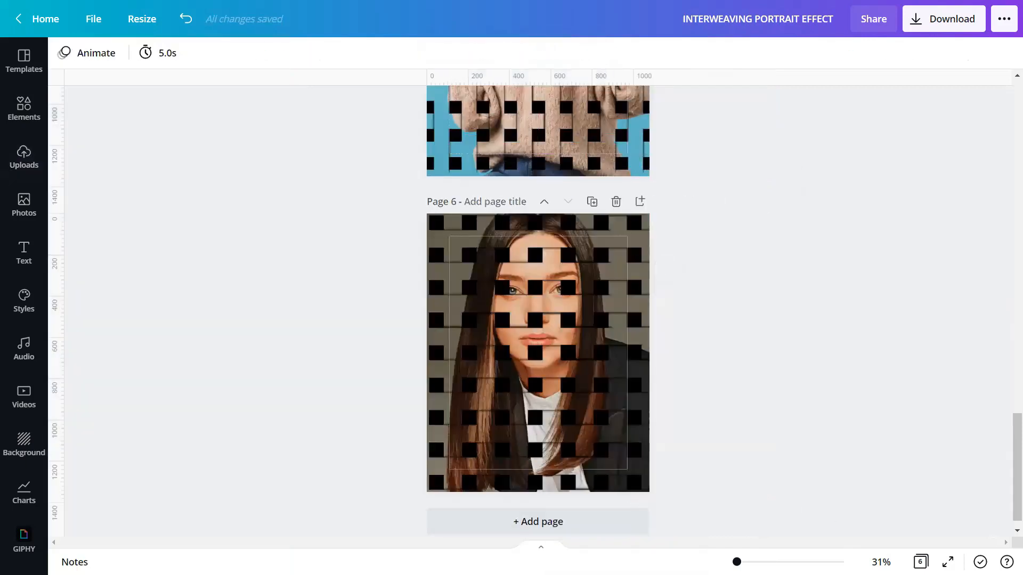
Enlarge all strips on page 6 together, shift them so the black squares leave the eyes uncovered, and preview the page in full-screen view.
left_click_drag(736, 562, 736, 562)
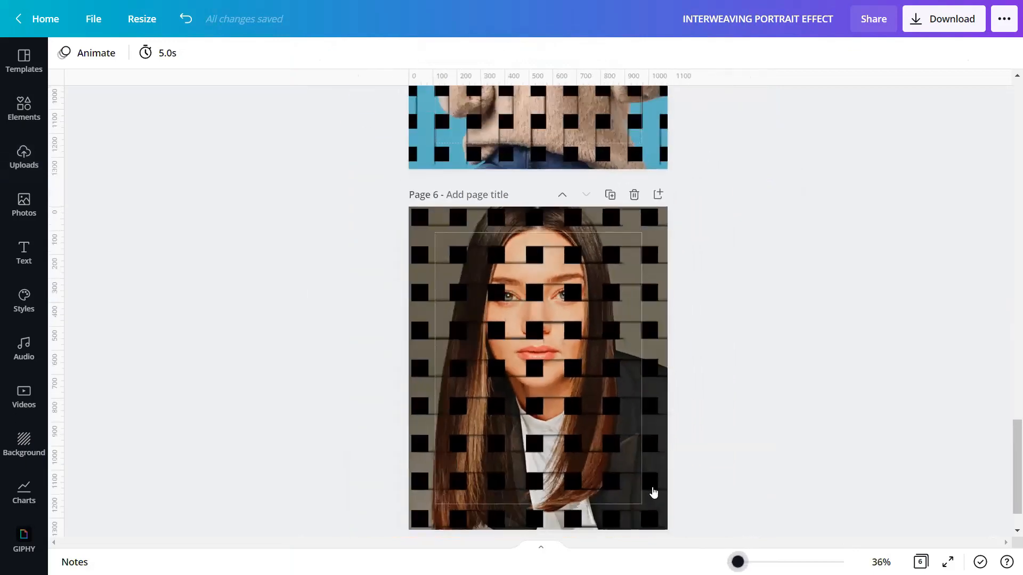
left_click(442, 234)
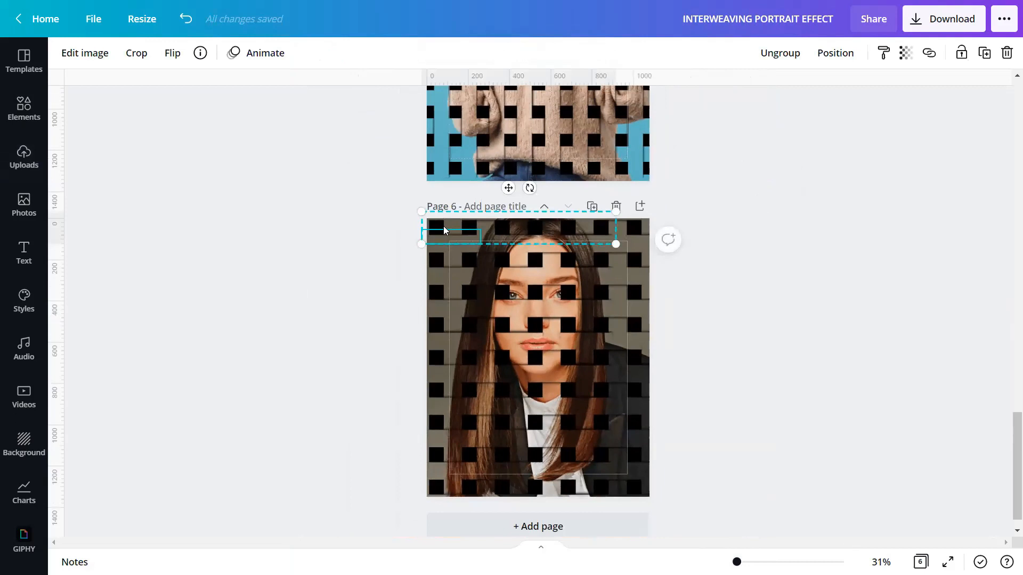
left_click(774, 299)
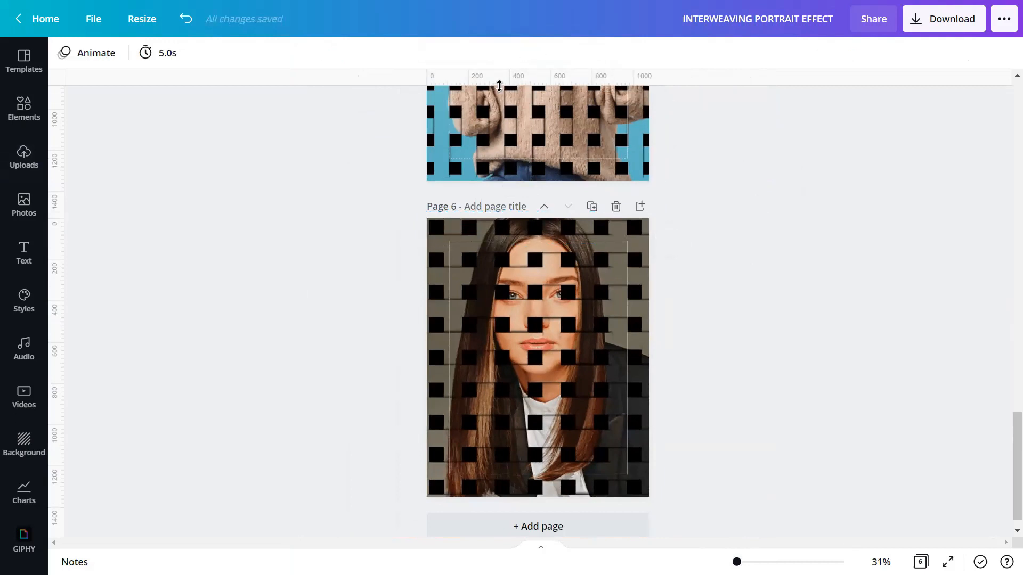
left_click_drag(489, 284, 772, 530)
left_click_drag(733, 476, 708, 448)
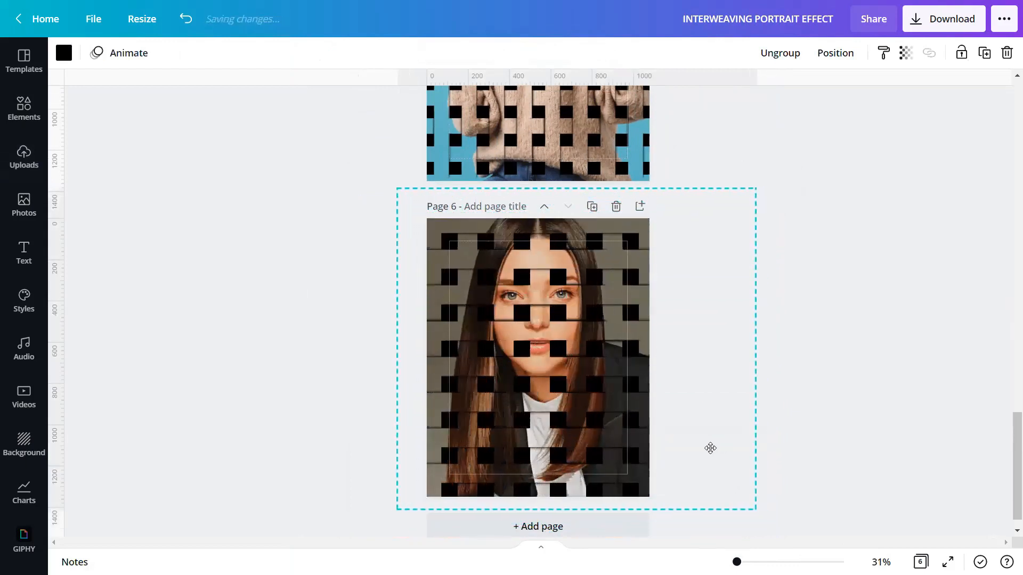
left_click(847, 424)
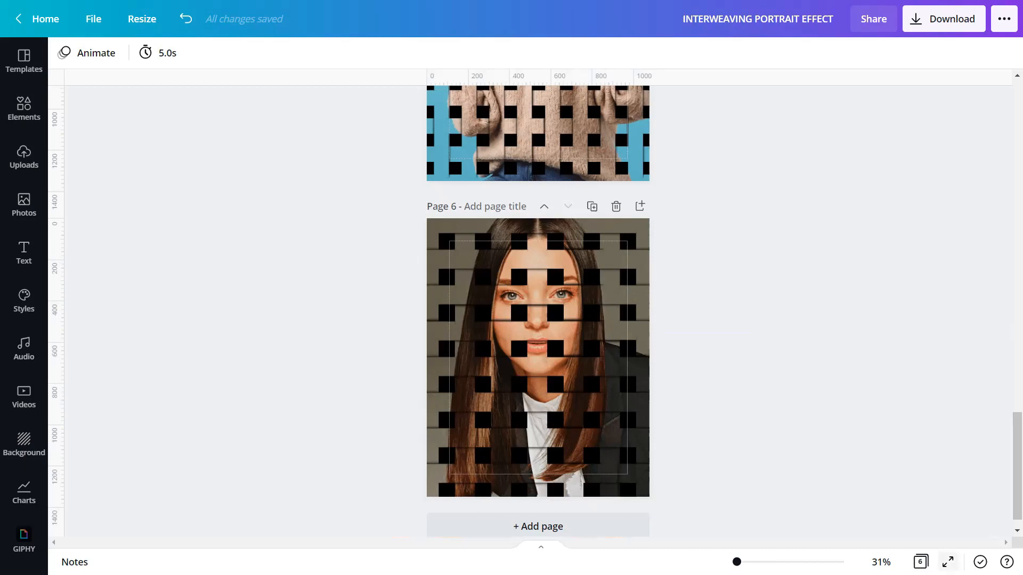
left_click(948, 562)
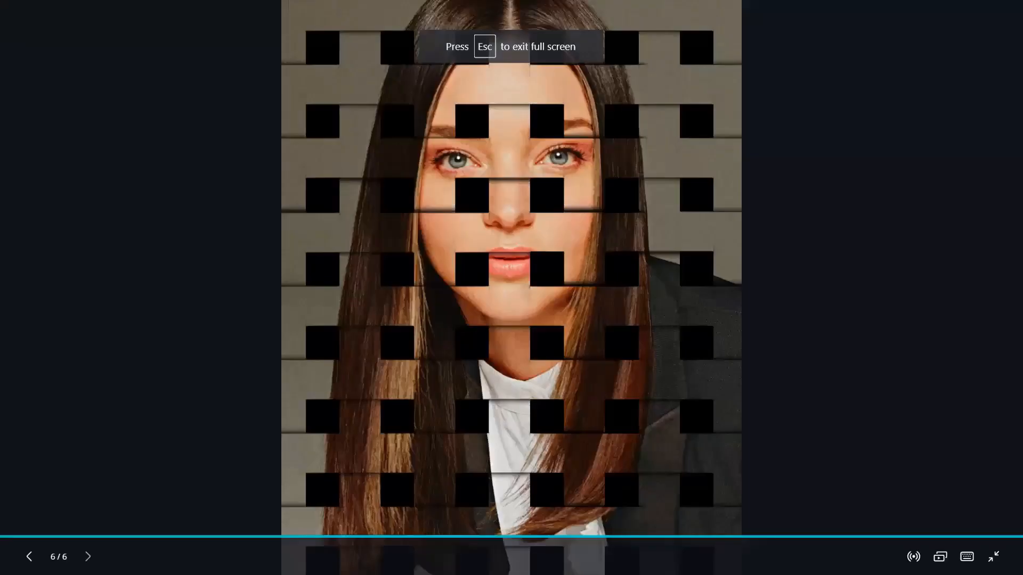